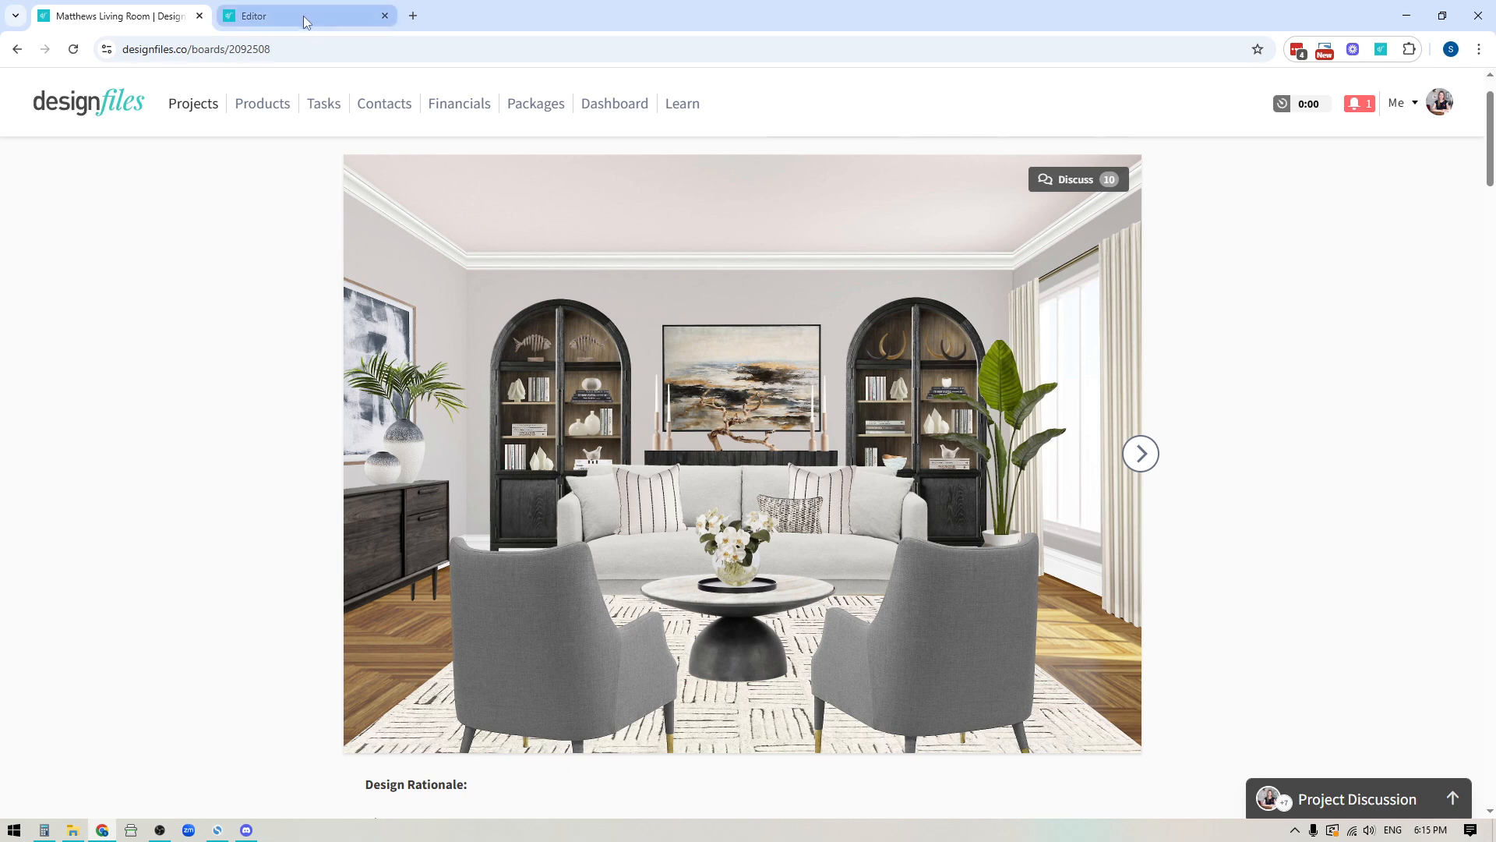
# Switch to the Editor tab, open the Farrow & Ball paint collection and look through its color family filter options.
pyautogui.click(297, 16)
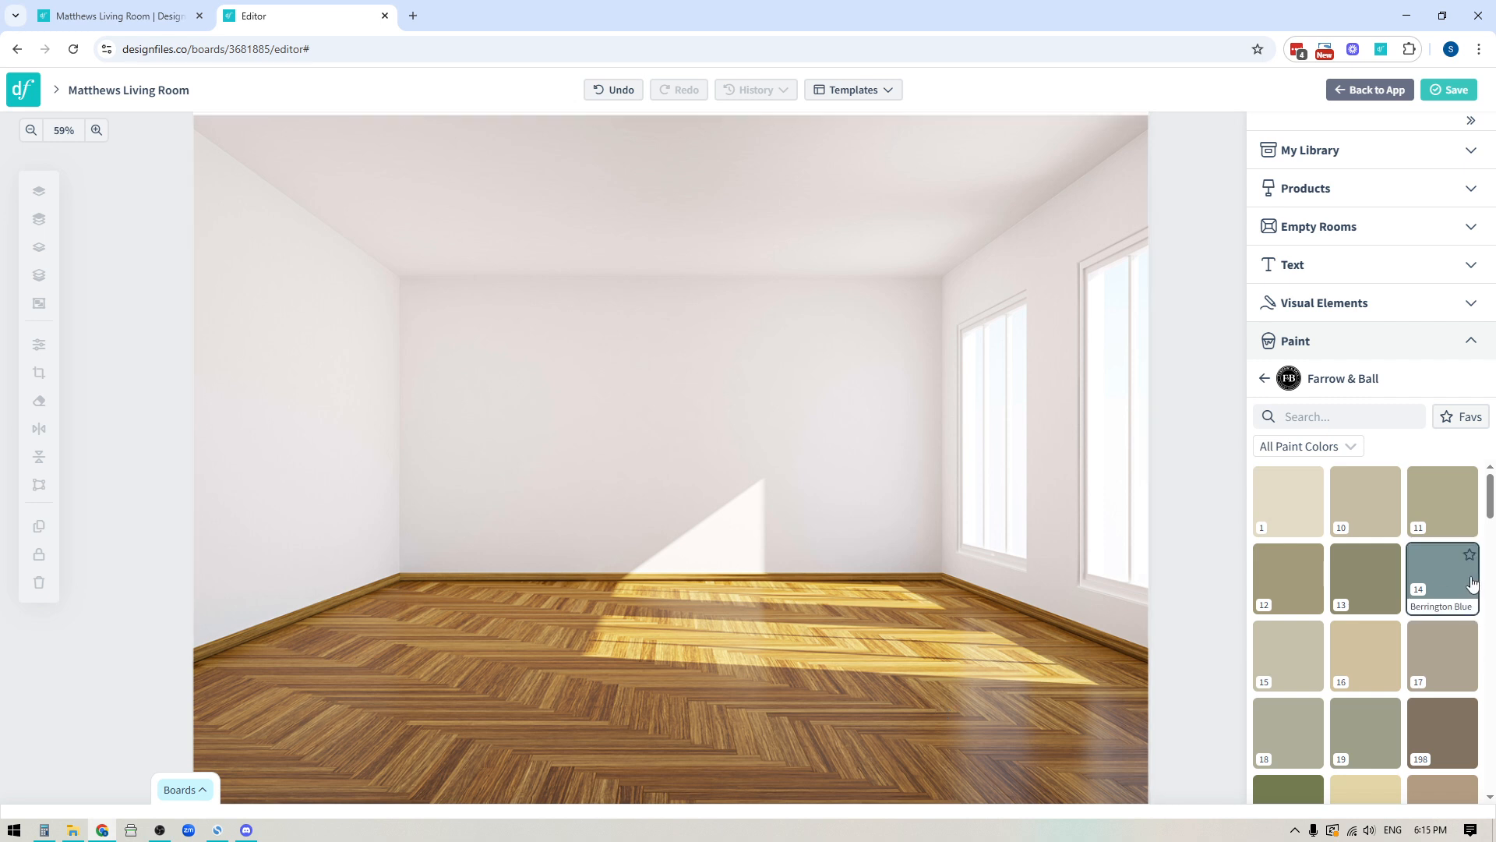
pyautogui.click(1264, 378)
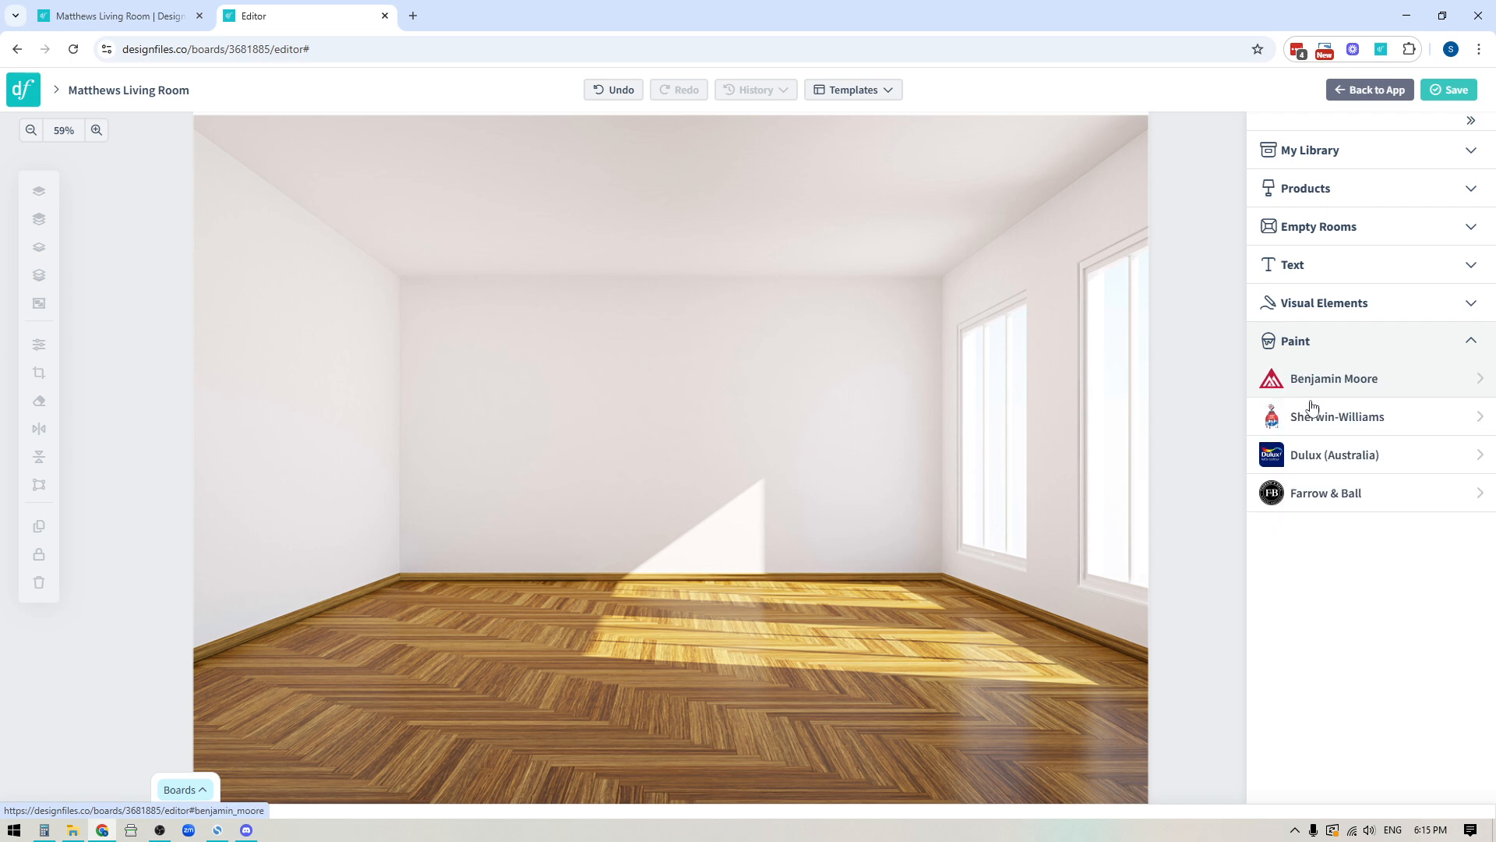
pyautogui.click(1465, 340)
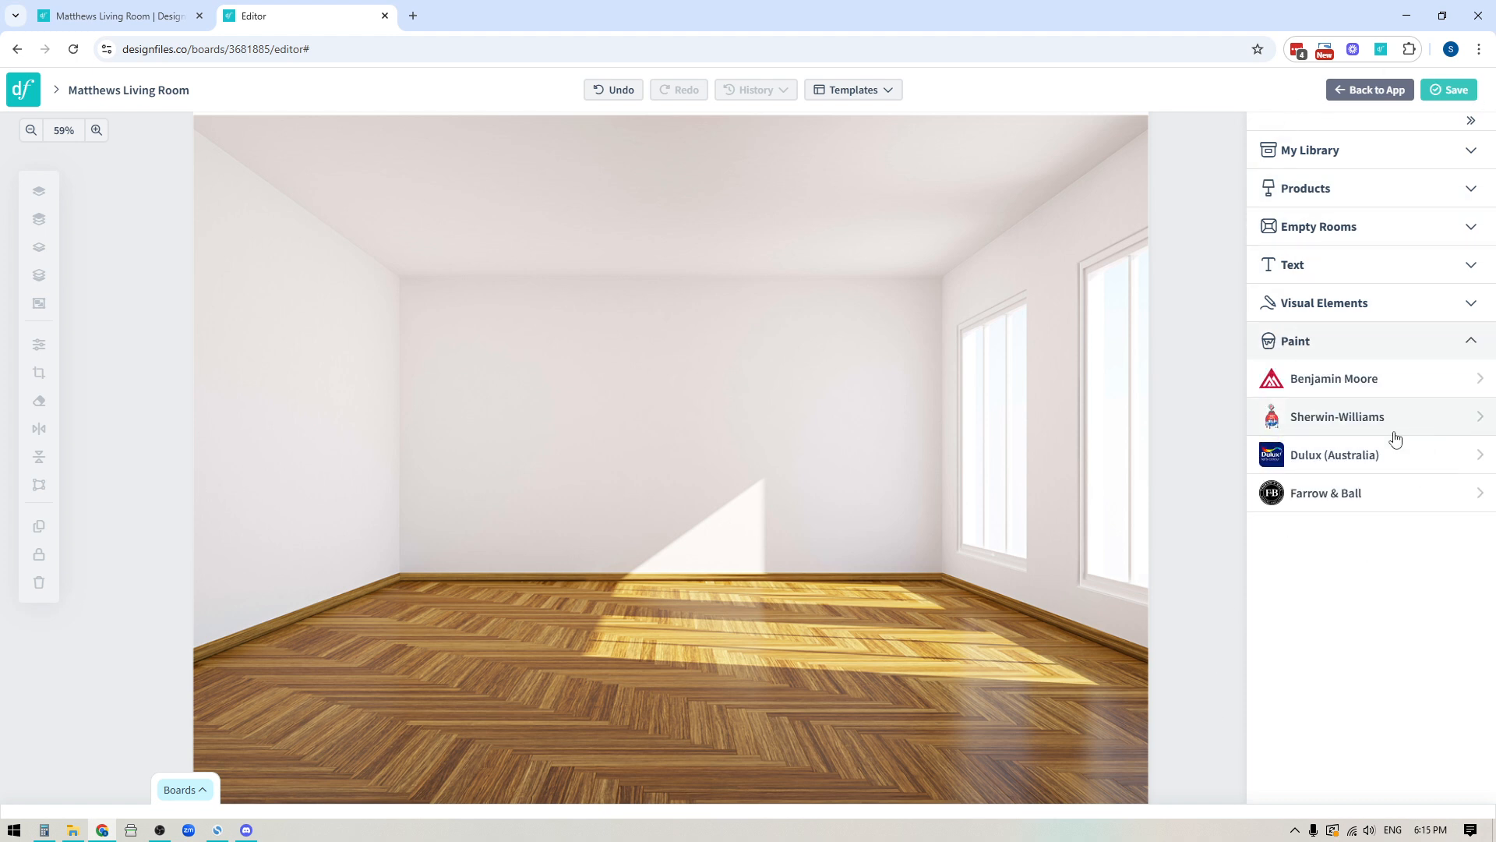
pyautogui.click(1333, 501)
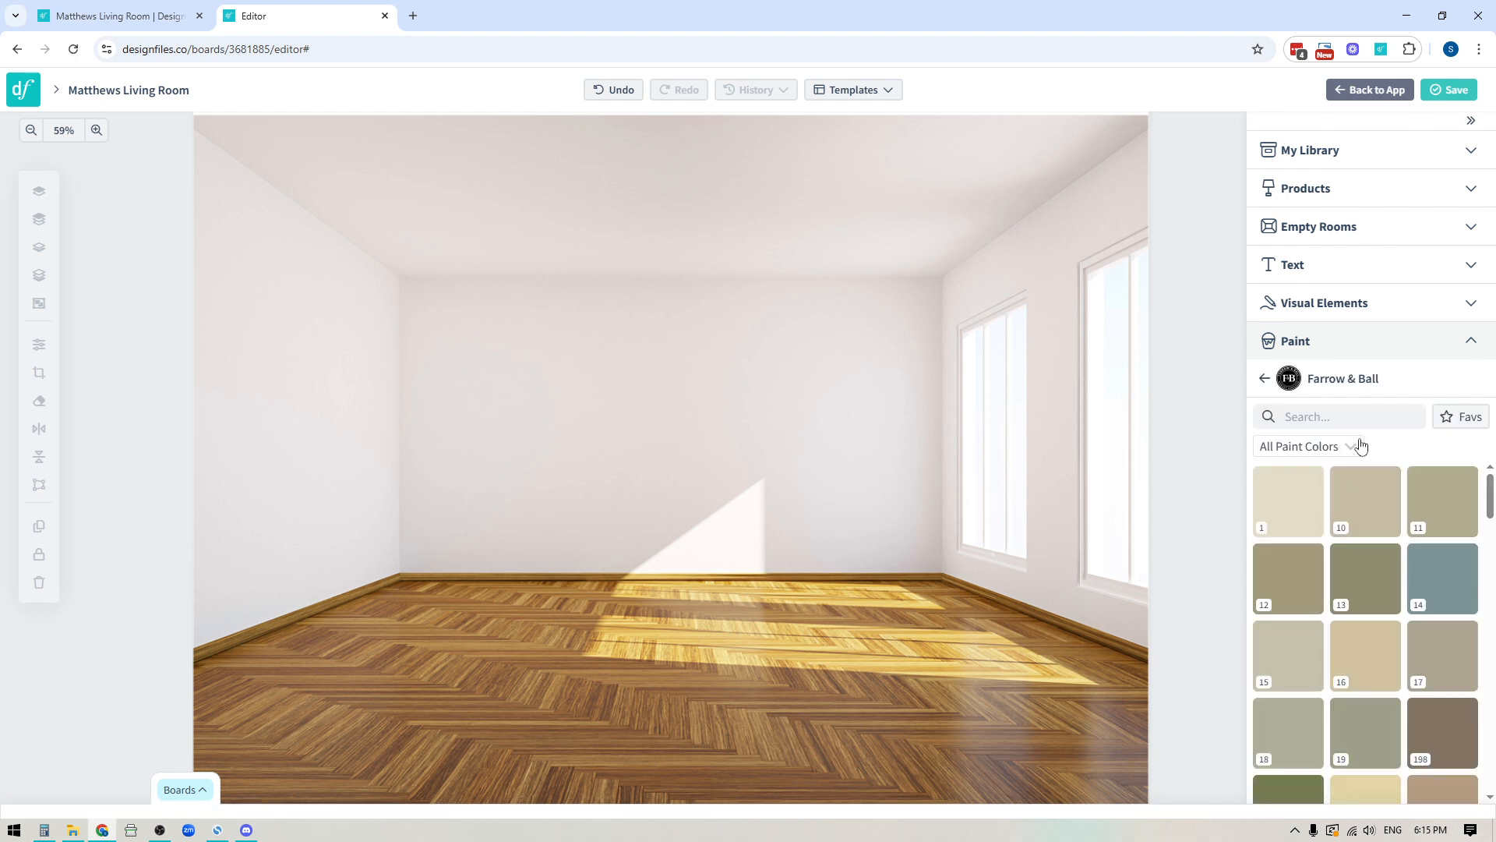
pyautogui.click(1303, 445)
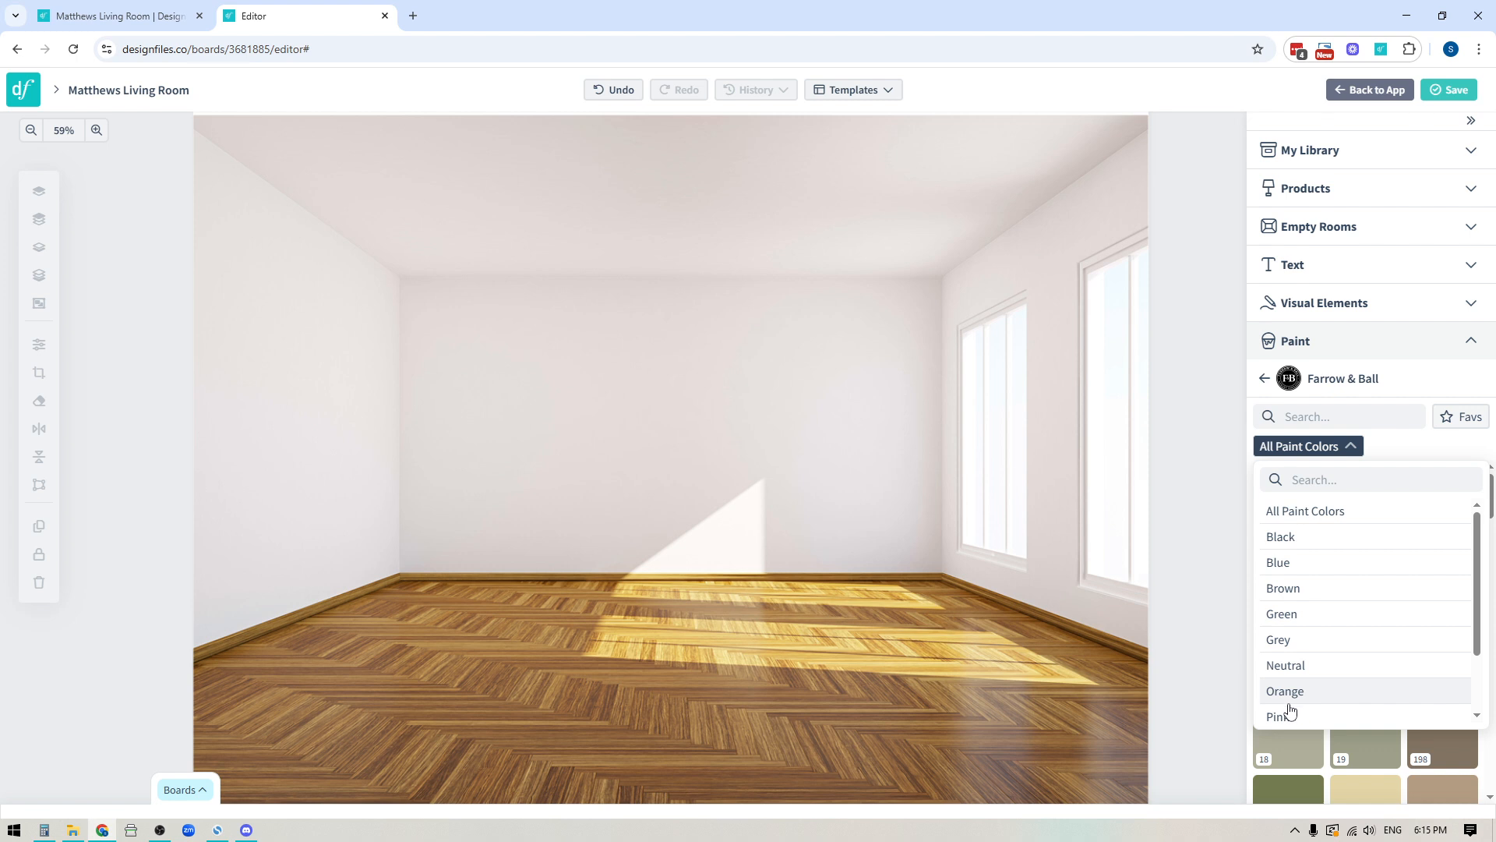
pyautogui.click(1407, 451)
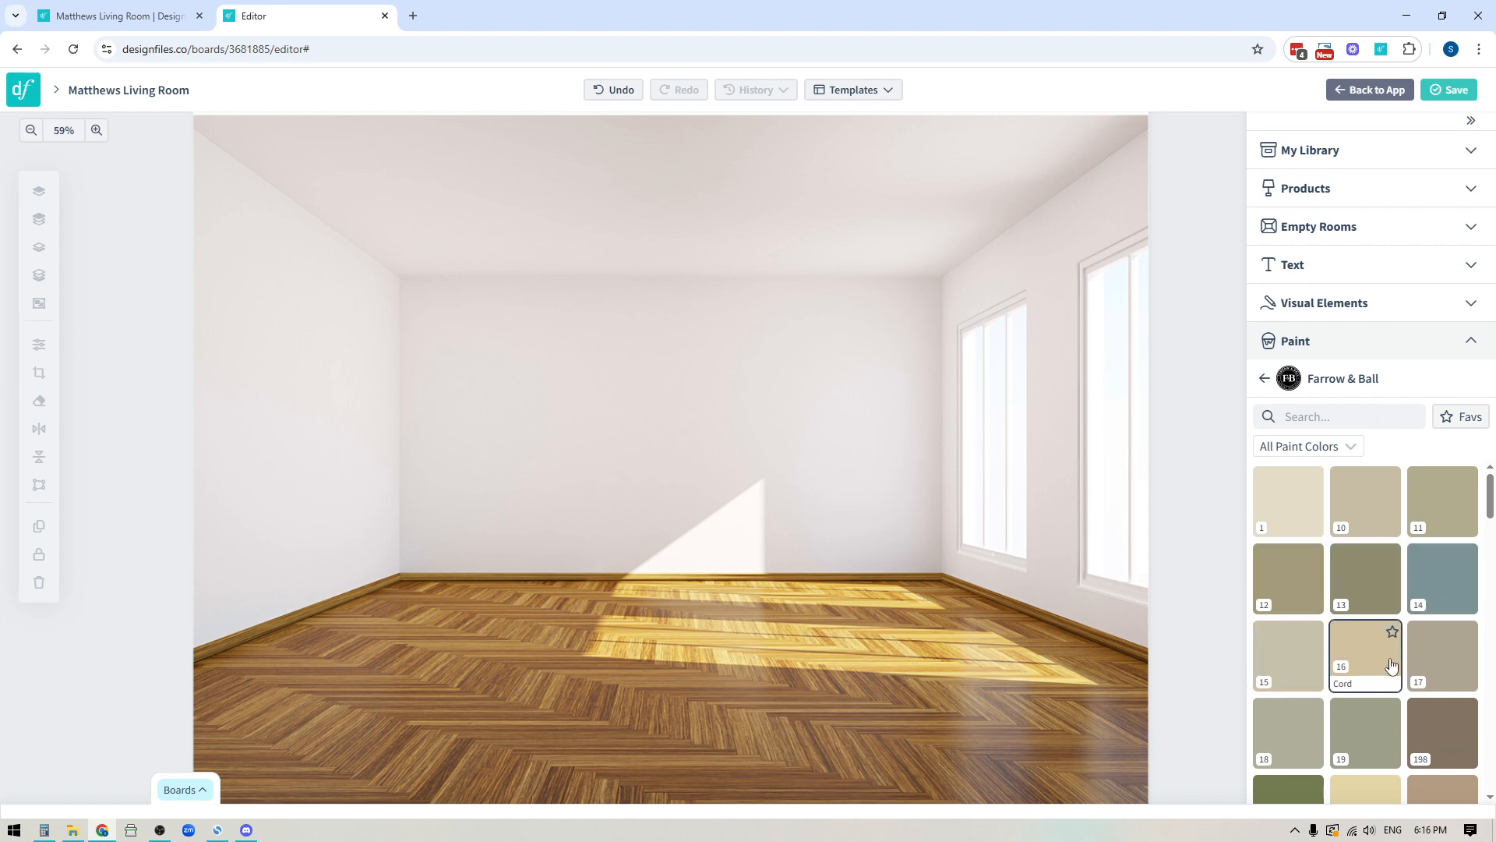
# Place a Berrington Blue (14) paint swatch on the back wall, aligned with the wall's upper-left corner.
pyautogui.moveTo(1443, 581)
pyautogui.mouseDown()
pyautogui.moveTo(1356, 499)
pyautogui.moveTo(628, 456)
pyautogui.moveTo(639, 467)
pyautogui.moveTo(516, 503)
pyautogui.moveTo(458, 365)
pyautogui.mouseUp()
pyautogui.press('Up')
pyautogui.press('Up')
pyautogui.press('Up')
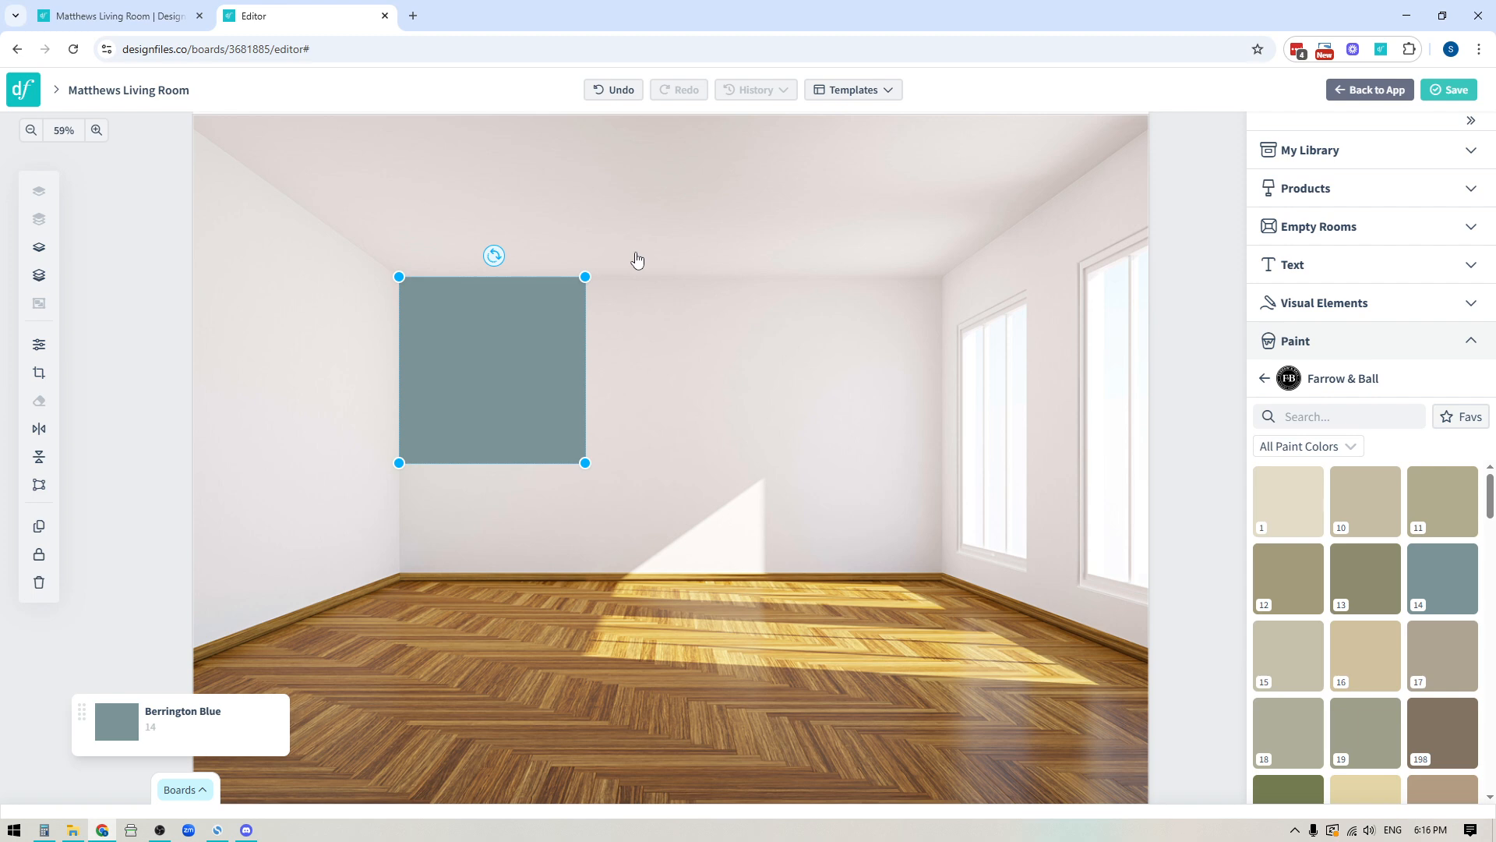
pyautogui.press('Up')
pyautogui.press('Up')
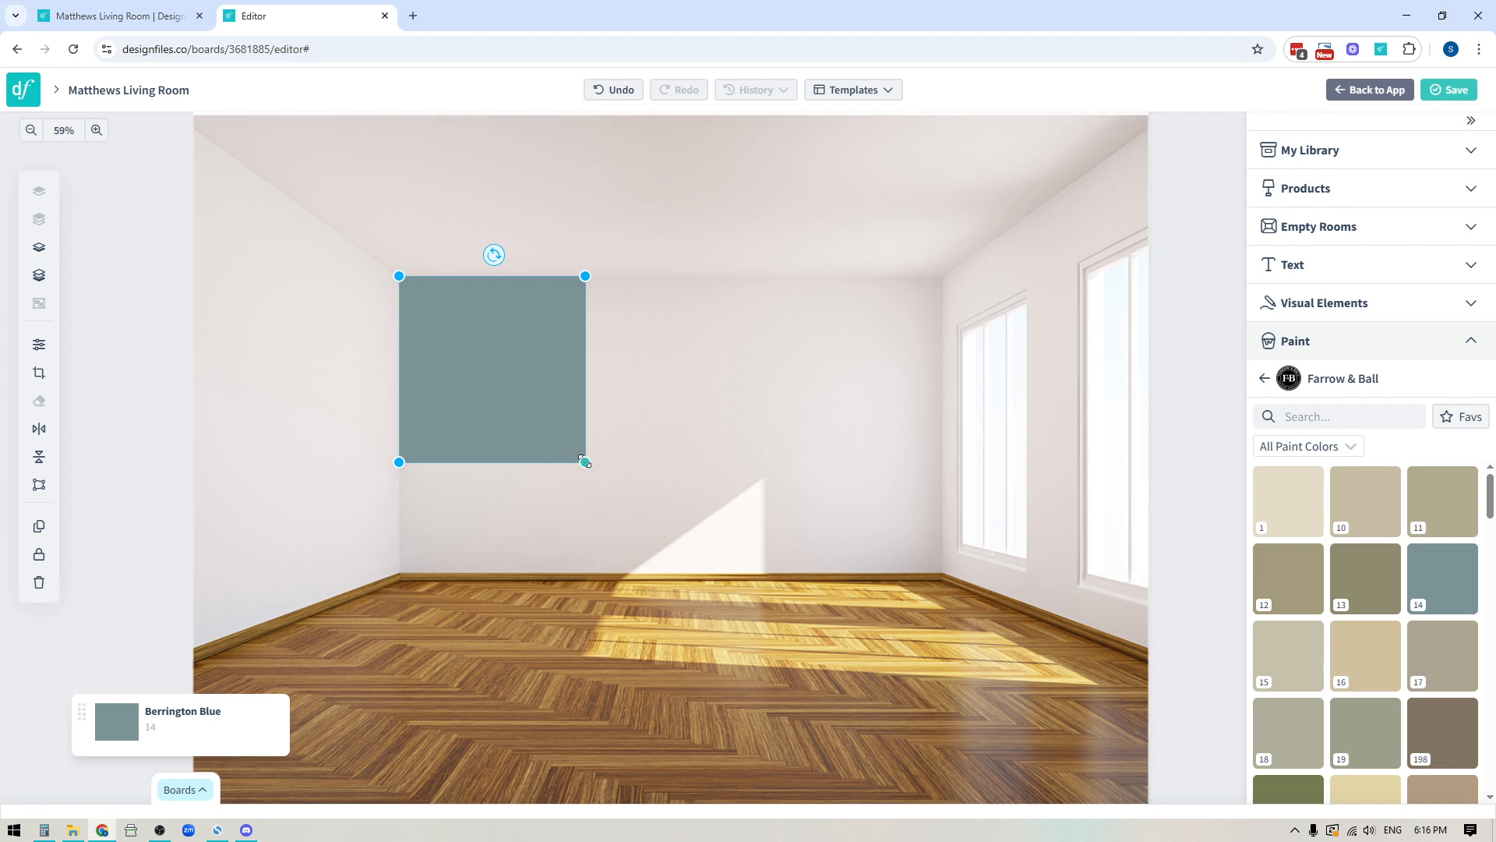
# Enlarge the Berrington Blue swatch to the back wall's height and distort its right corners to cover the whole wall.
pyautogui.moveTo(585, 462); pyautogui.dragTo(710, 571)
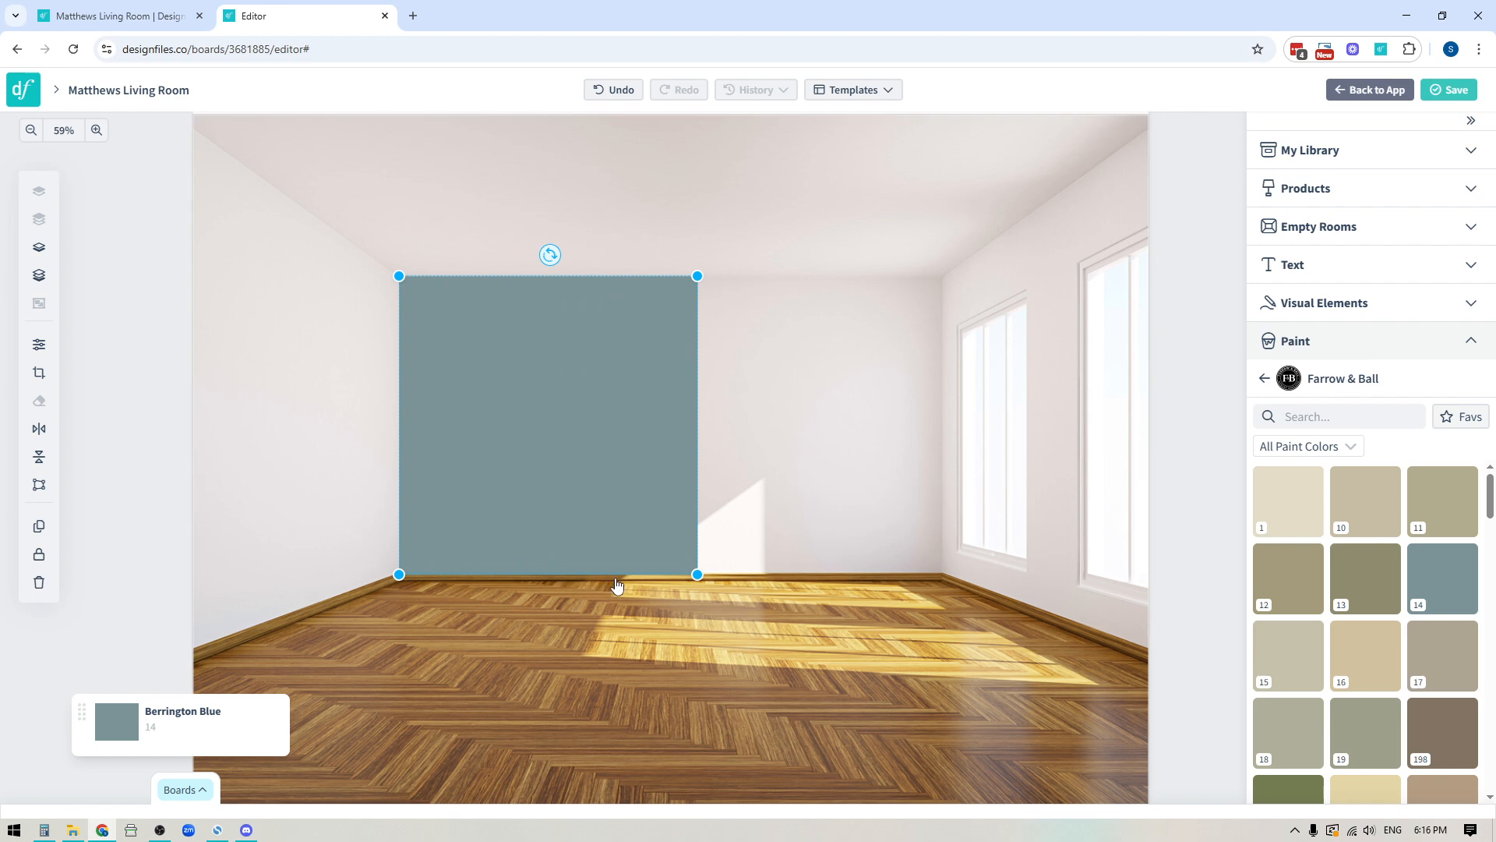
pyautogui.click(39, 484)
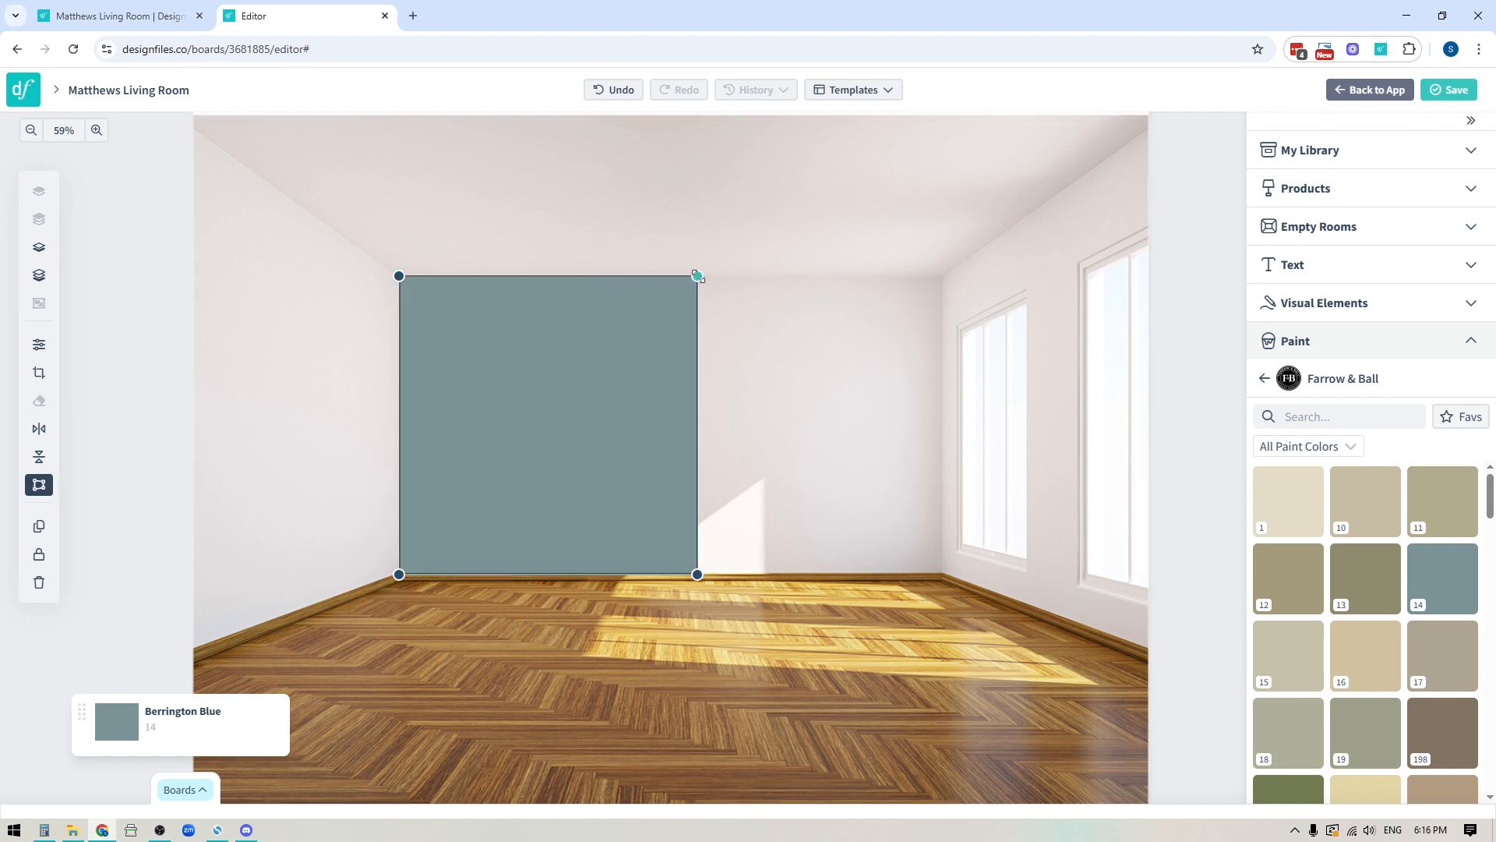
pyautogui.moveTo(697, 276); pyautogui.dragTo(945, 278)
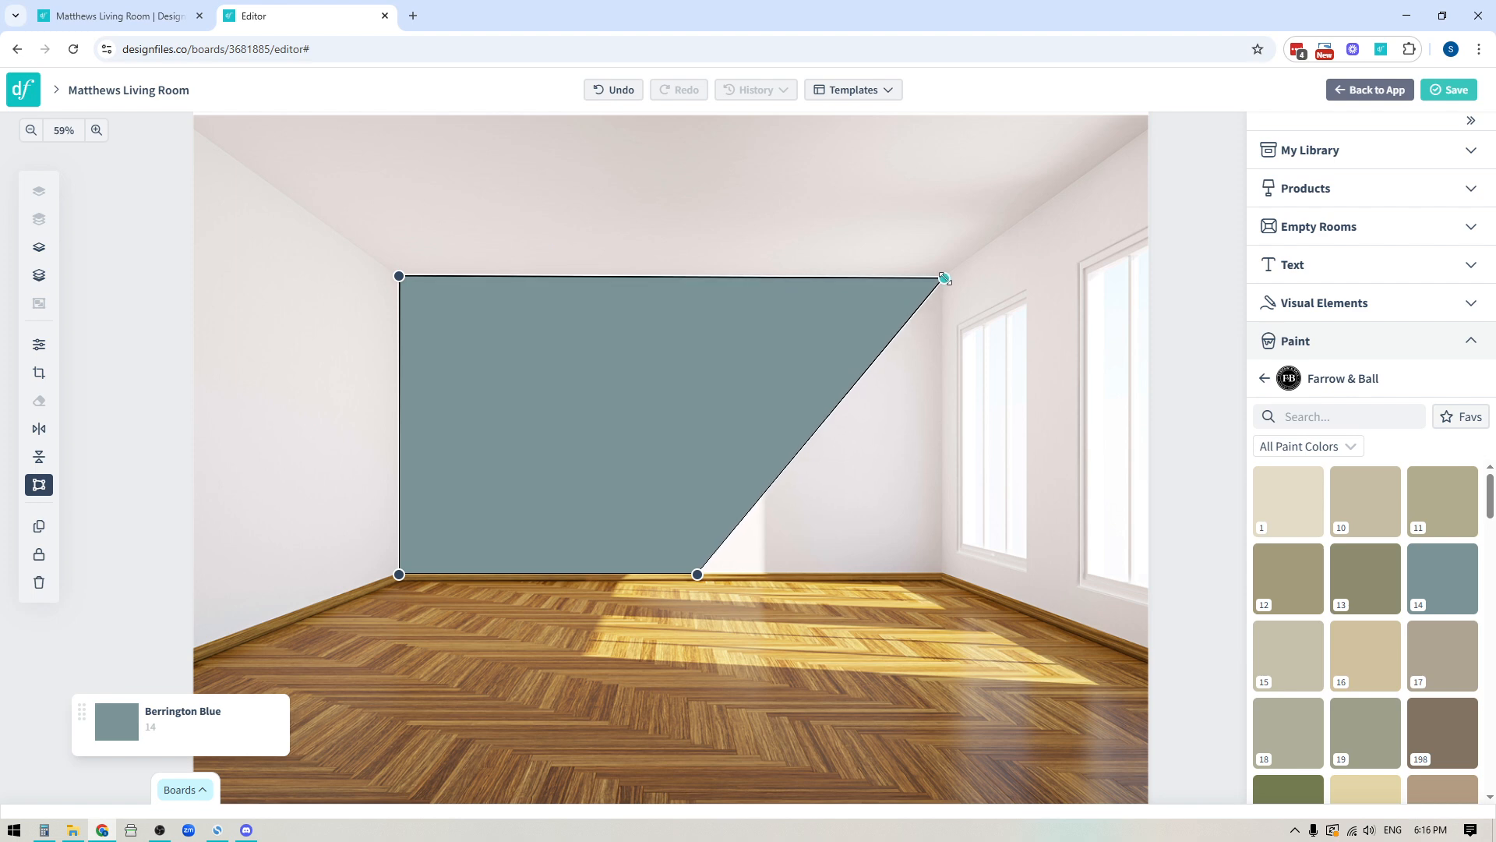
pyautogui.moveTo(698, 574); pyautogui.dragTo(944, 575)
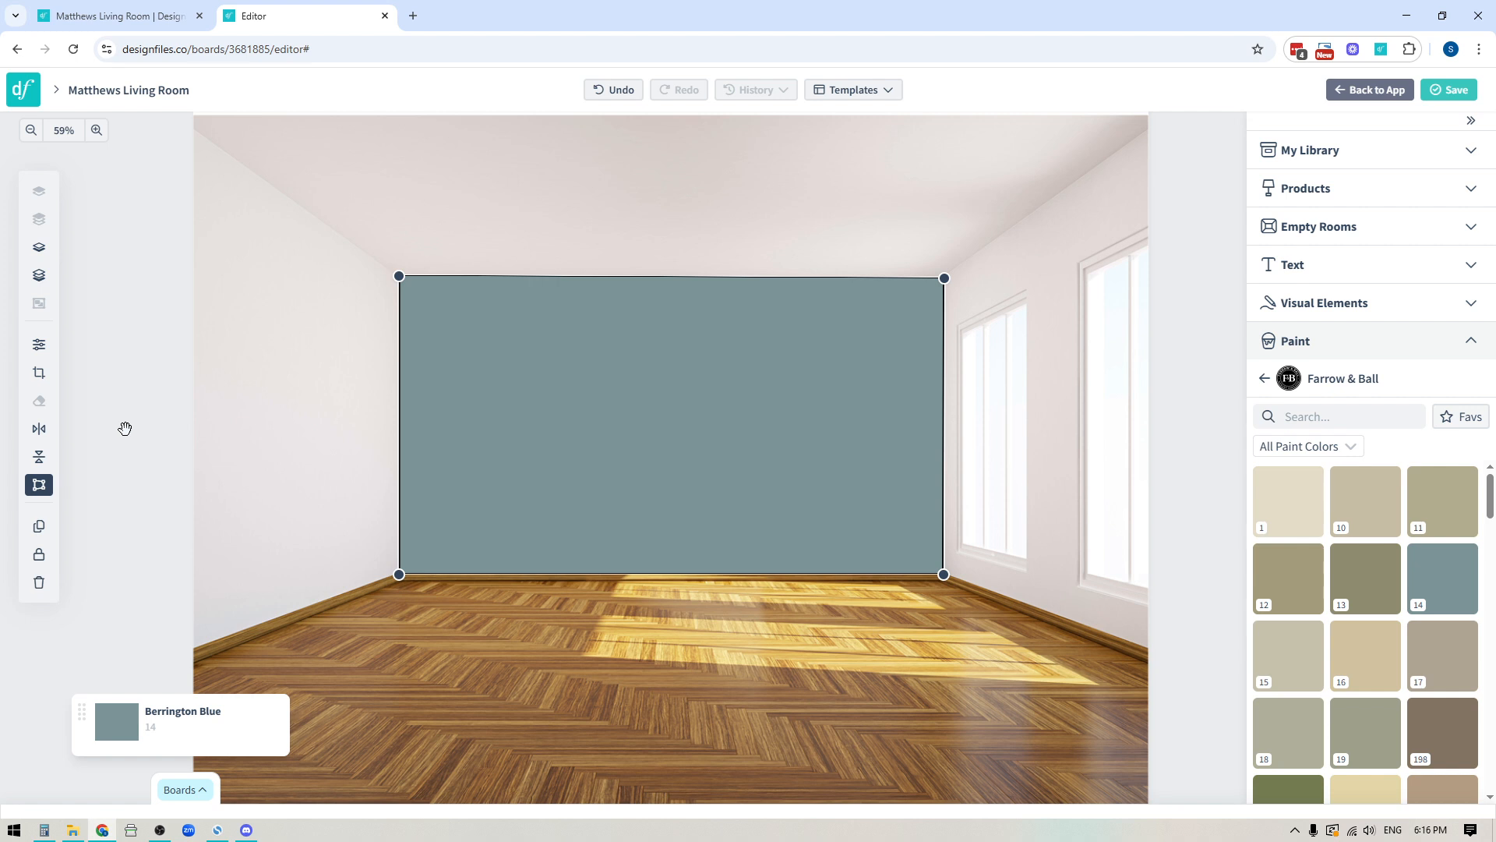
pyautogui.click(147, 401)
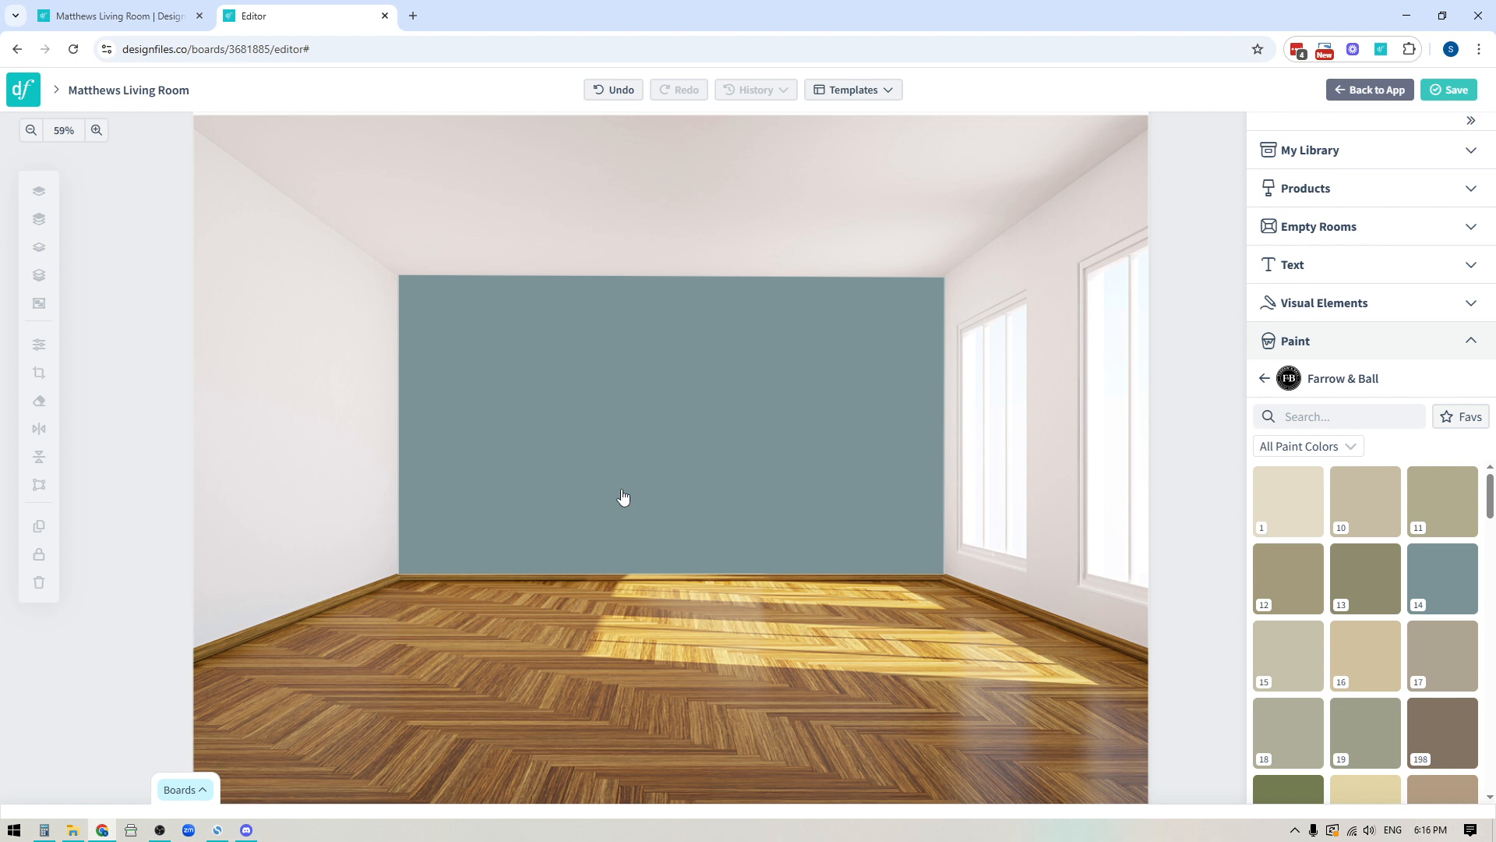
# Set the transparency of the back wall's paint to 80.
pyautogui.click(605, 388)
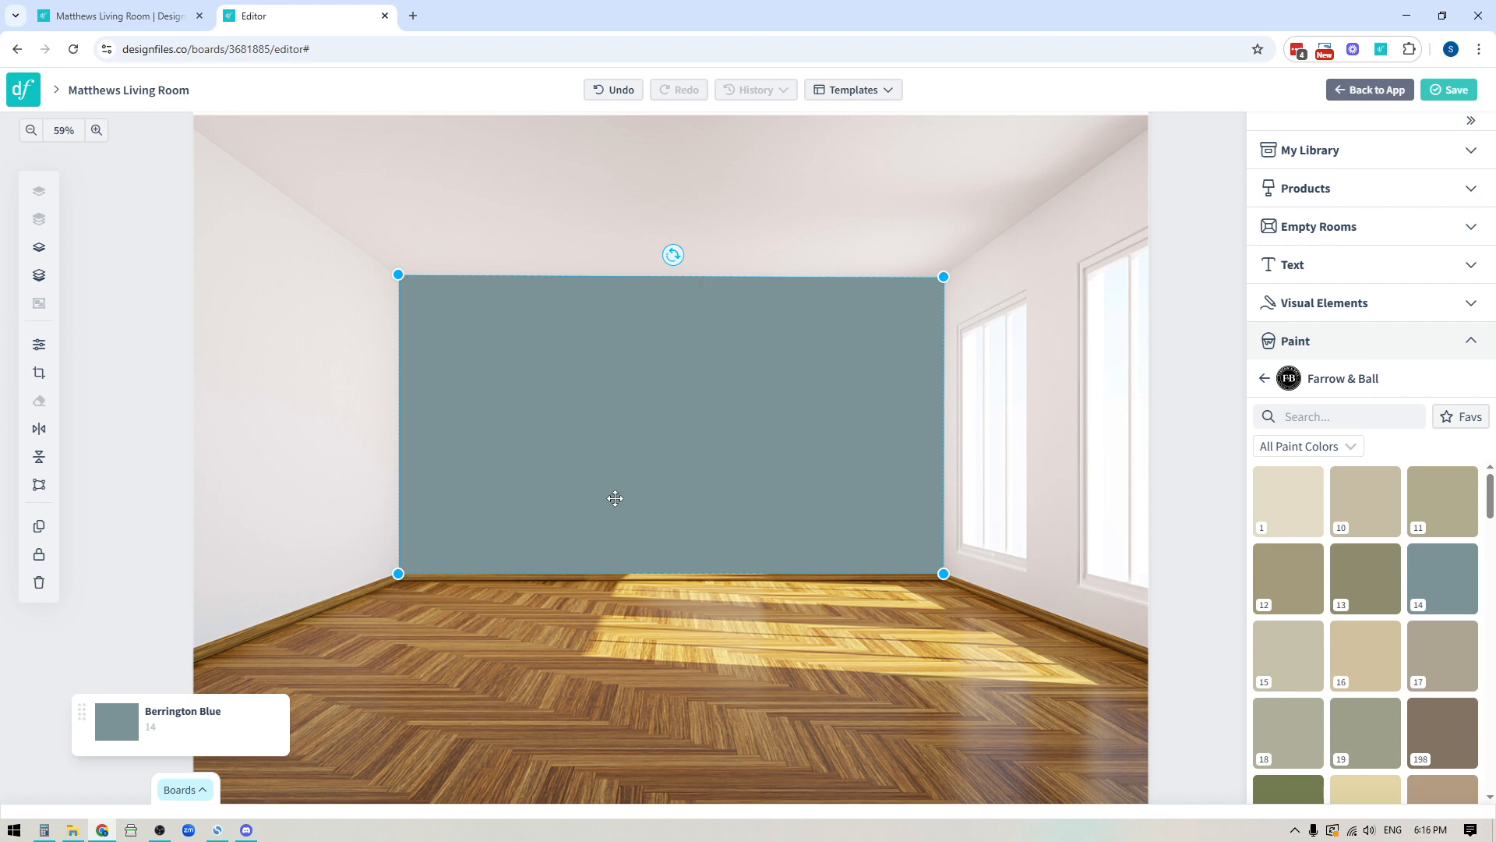
pyautogui.click(38, 345)
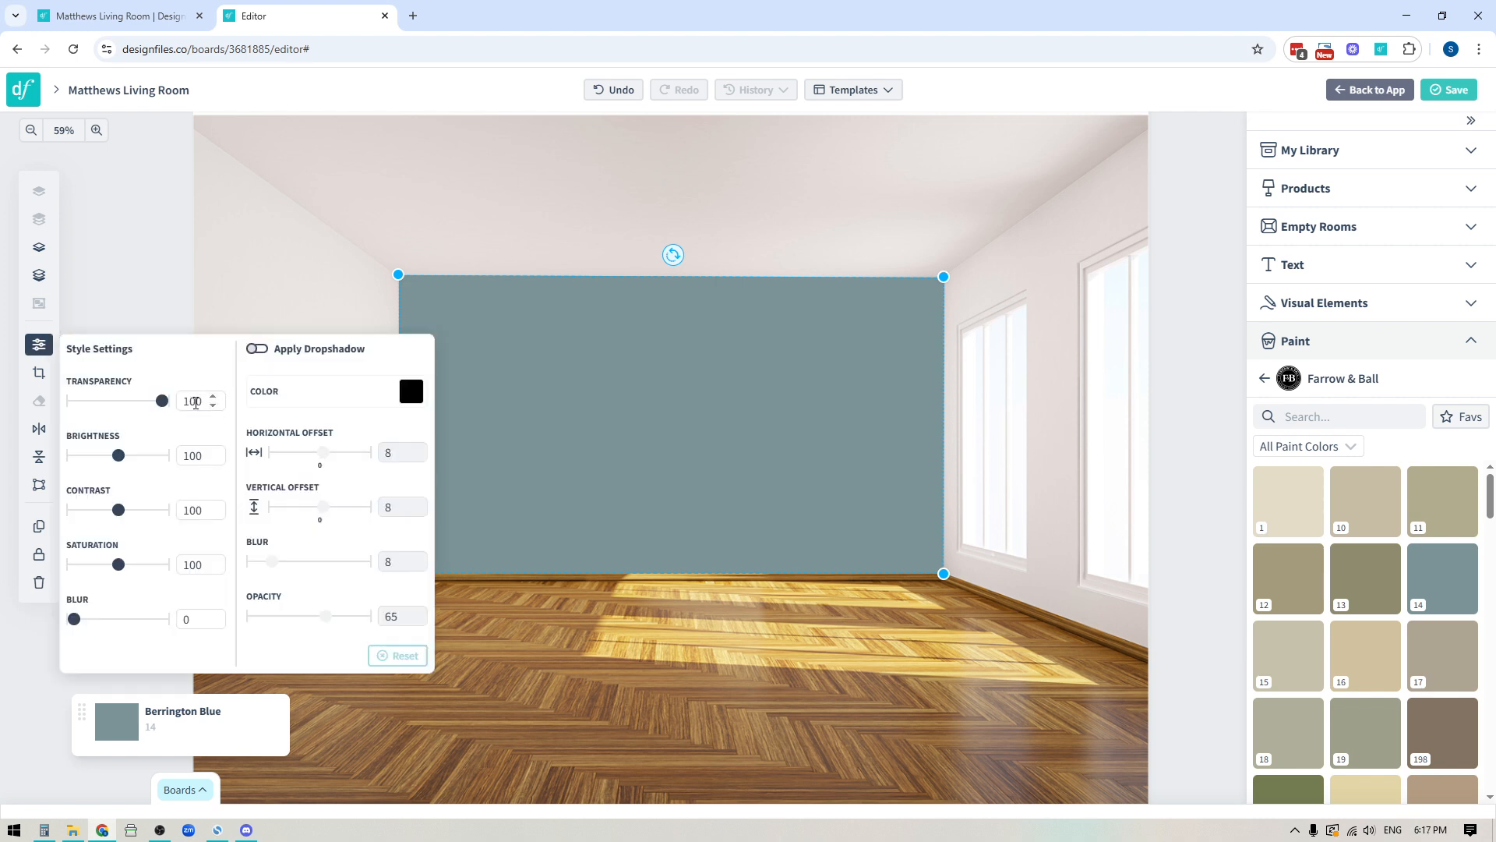
pyautogui.doubleClick(195, 402)
pyautogui.write('80')
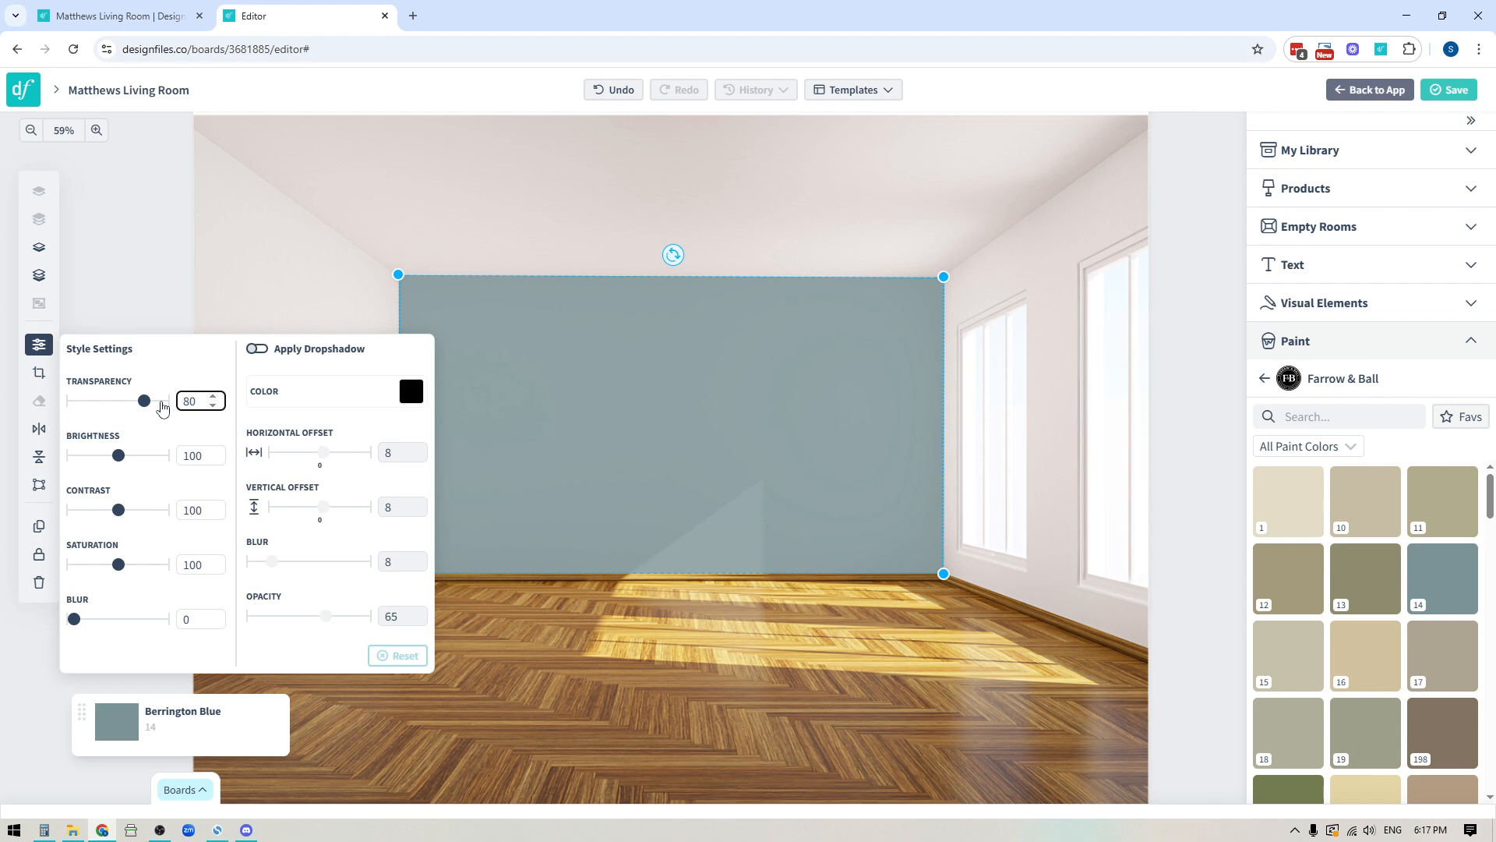
pyautogui.click(171, 294)
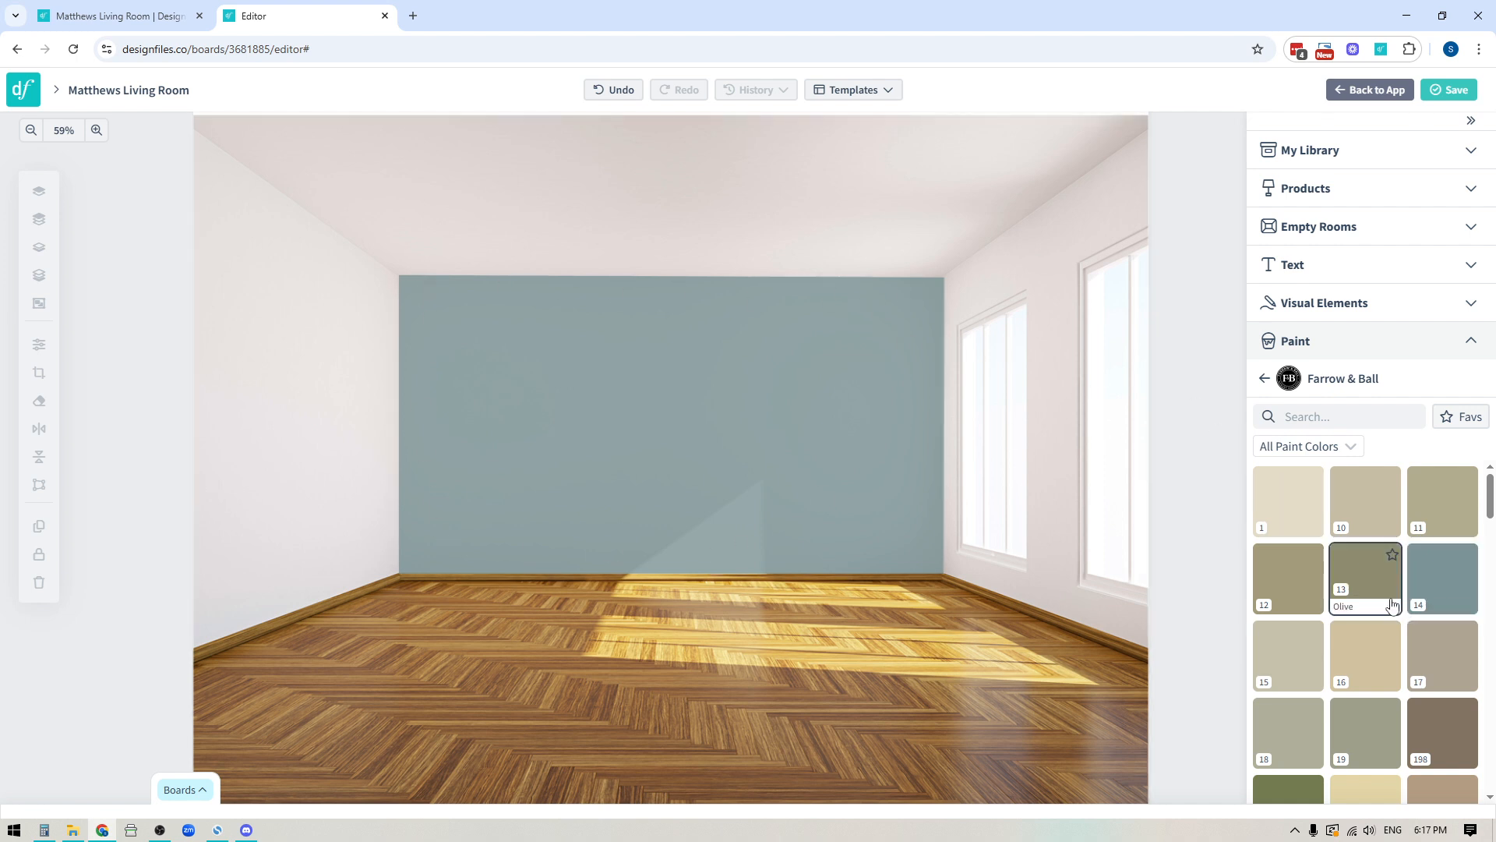
# Try Olive (13), color 198 and Cord (16) on the back wall's paint, and return it to Berrington Blue (14).
pyautogui.moveTo(1362, 573); pyautogui.dragTo(761, 437)
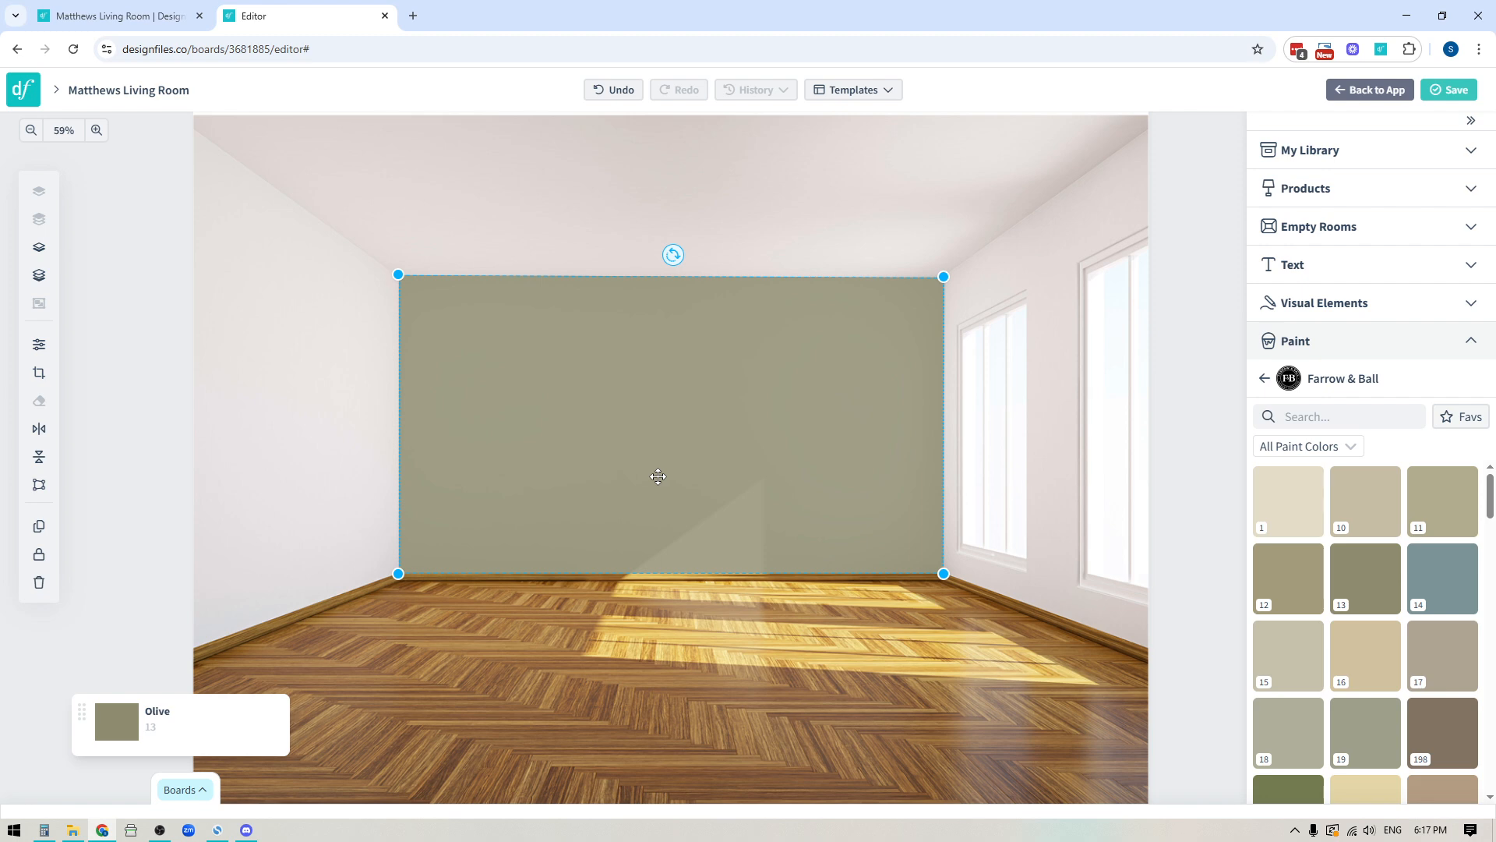
pyautogui.moveTo(1436, 736)
pyautogui.mouseDown()
pyautogui.moveTo(1196, 498)
pyautogui.moveTo(719, 426)
pyautogui.mouseUp()
pyautogui.moveTo(1346, 662)
pyautogui.mouseDown()
pyautogui.moveTo(1033, 416)
pyautogui.moveTo(747, 428)
pyautogui.mouseUp()
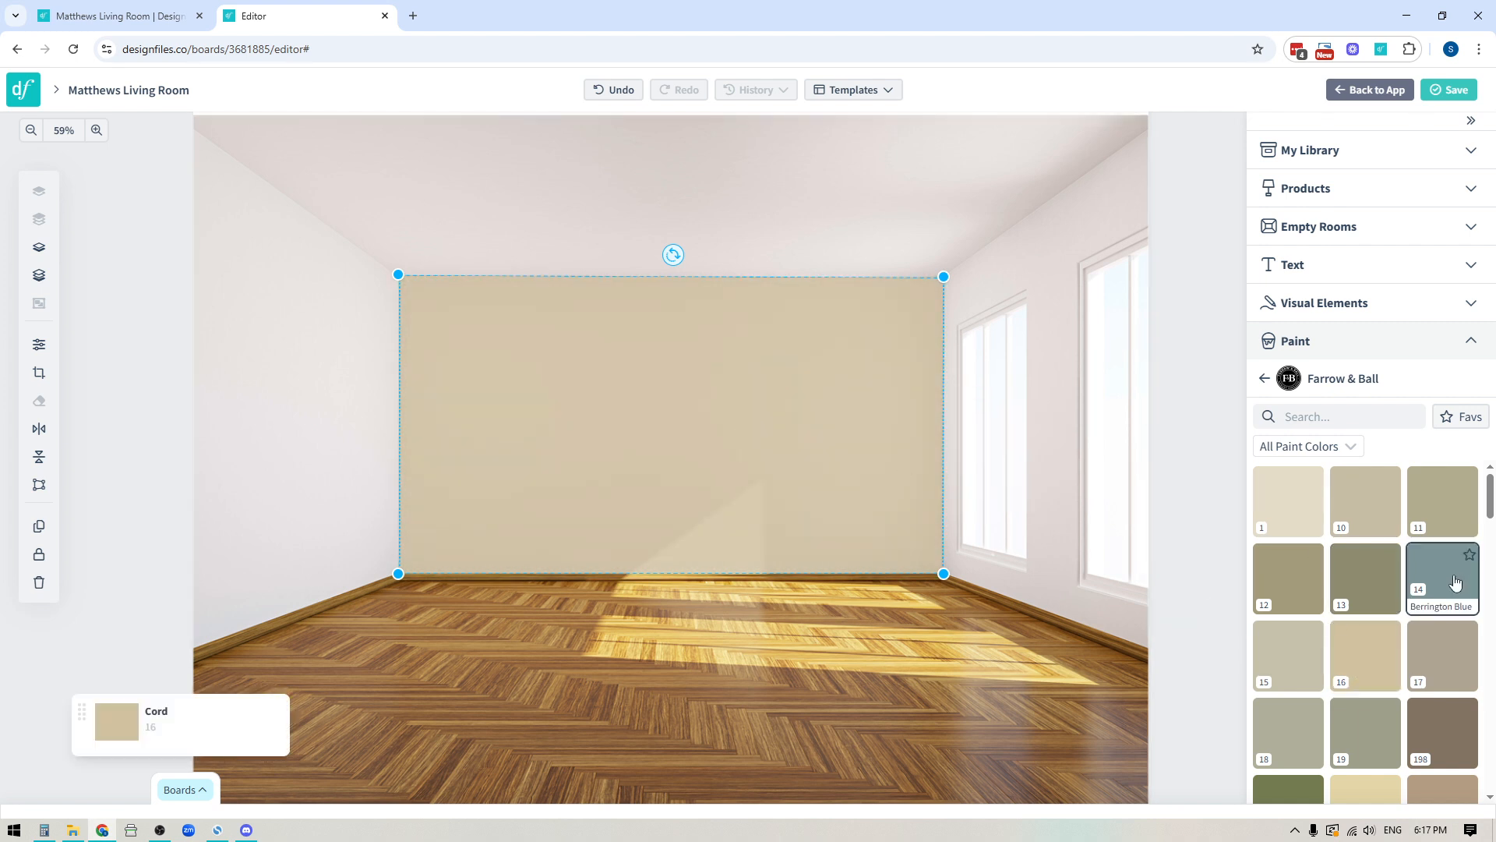
pyautogui.moveTo(1442, 581); pyautogui.dragTo(686, 408)
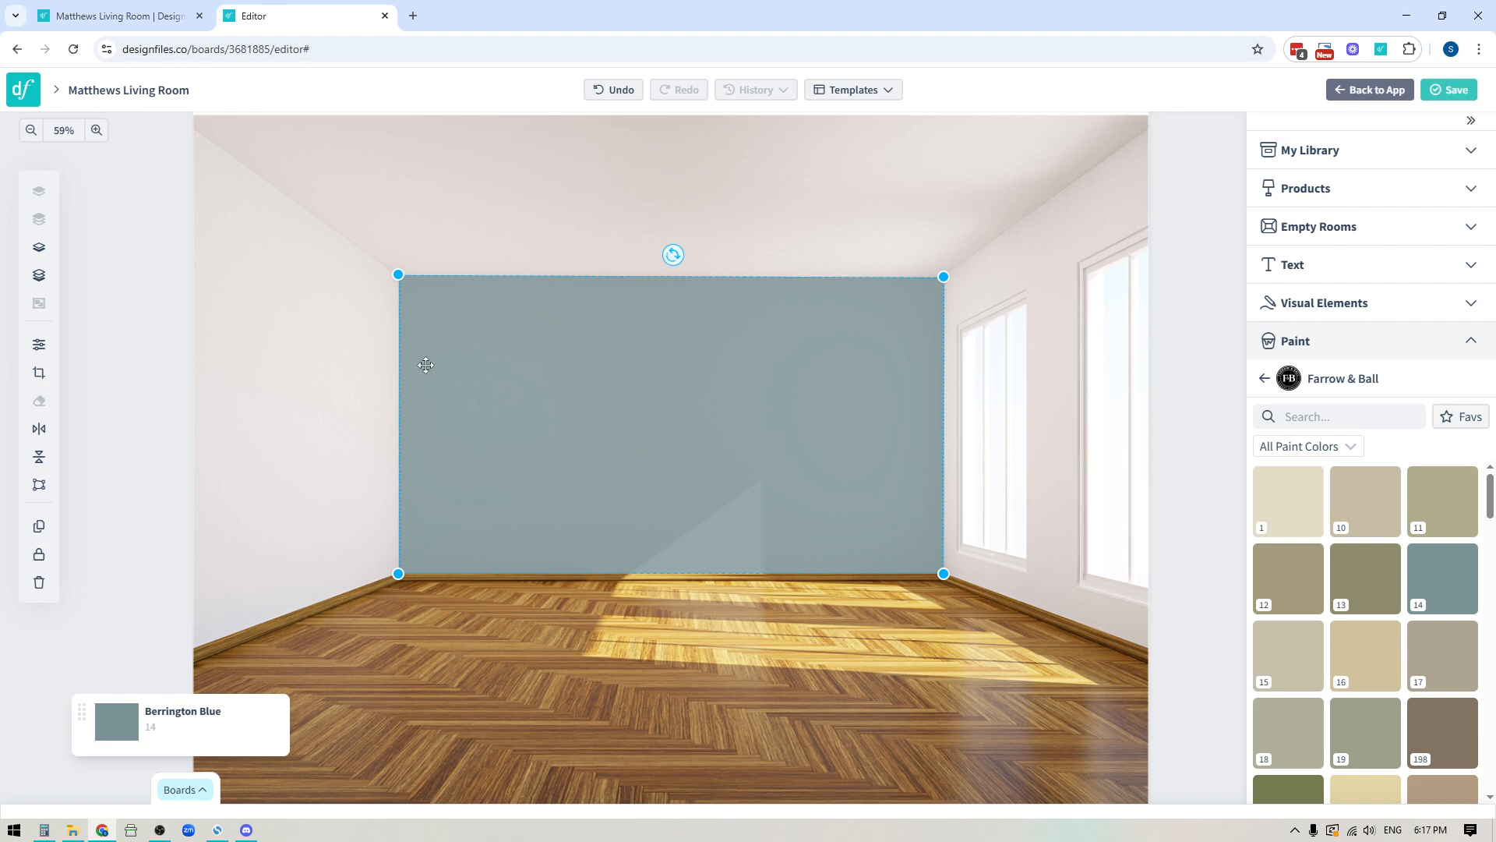
pyautogui.click(130, 251)
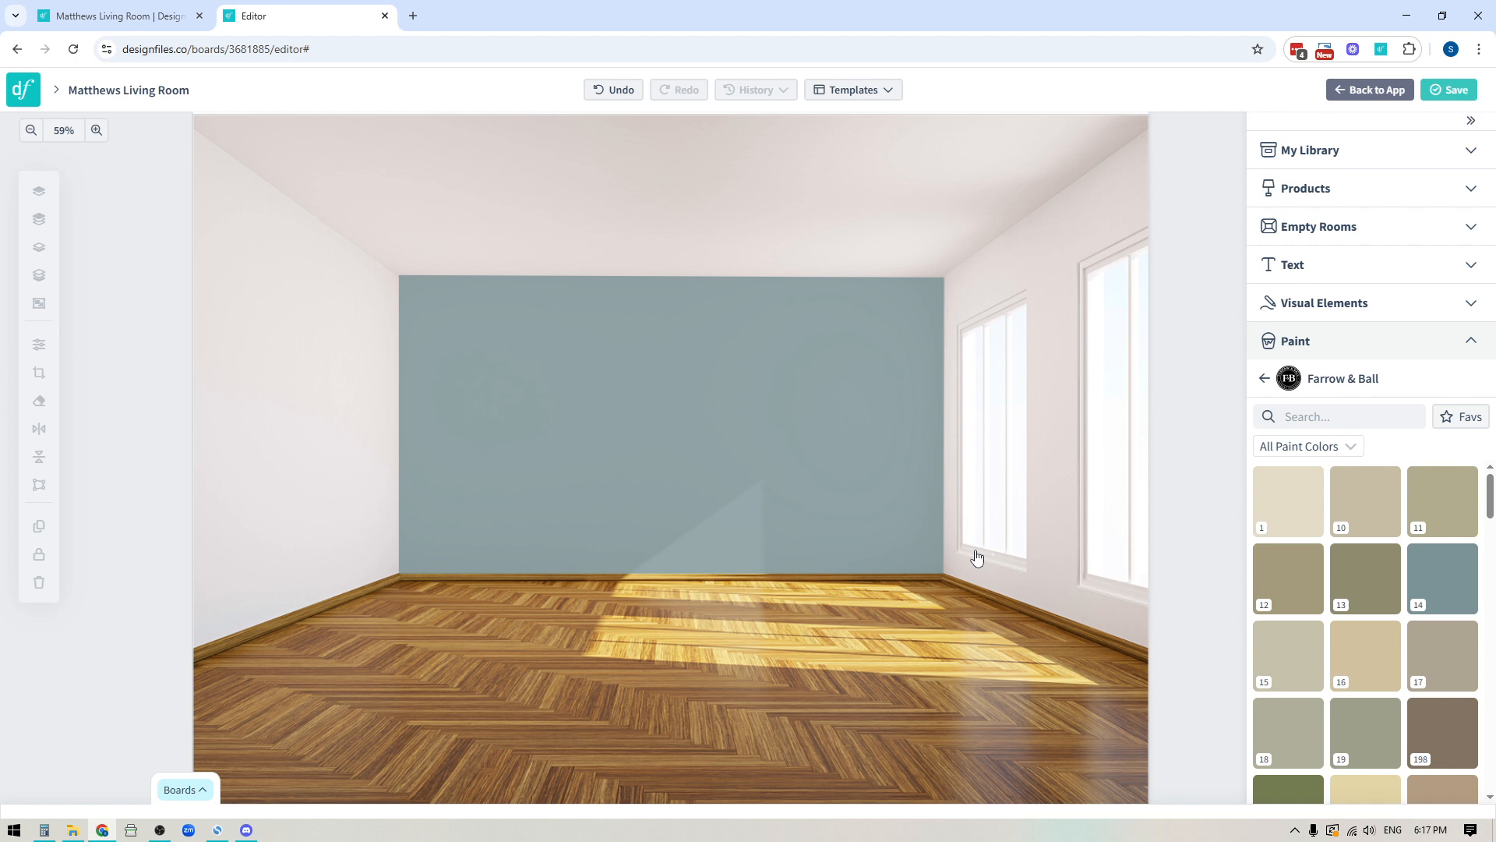
# Add a second Berrington Blue swatch against the back wall's left edge and enlarge it to that wall's full height.
pyautogui.moveTo(1442, 578); pyautogui.dragTo(289, 415)
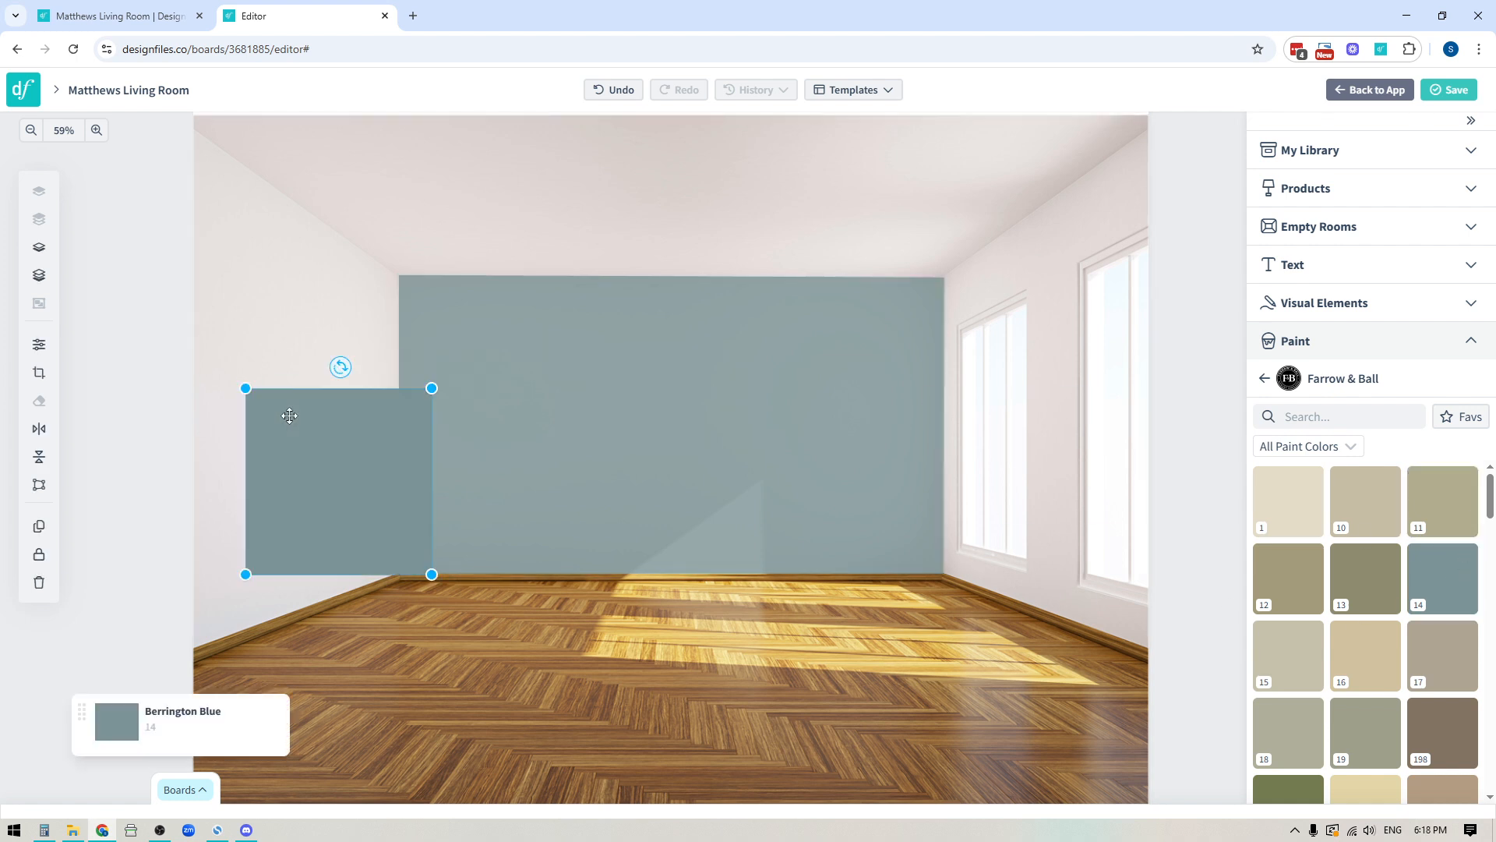
pyautogui.moveTo(414, 437)
pyautogui.mouseDown()
pyautogui.moveTo(378, 330)
pyautogui.moveTo(389, 325)
pyautogui.mouseUp()
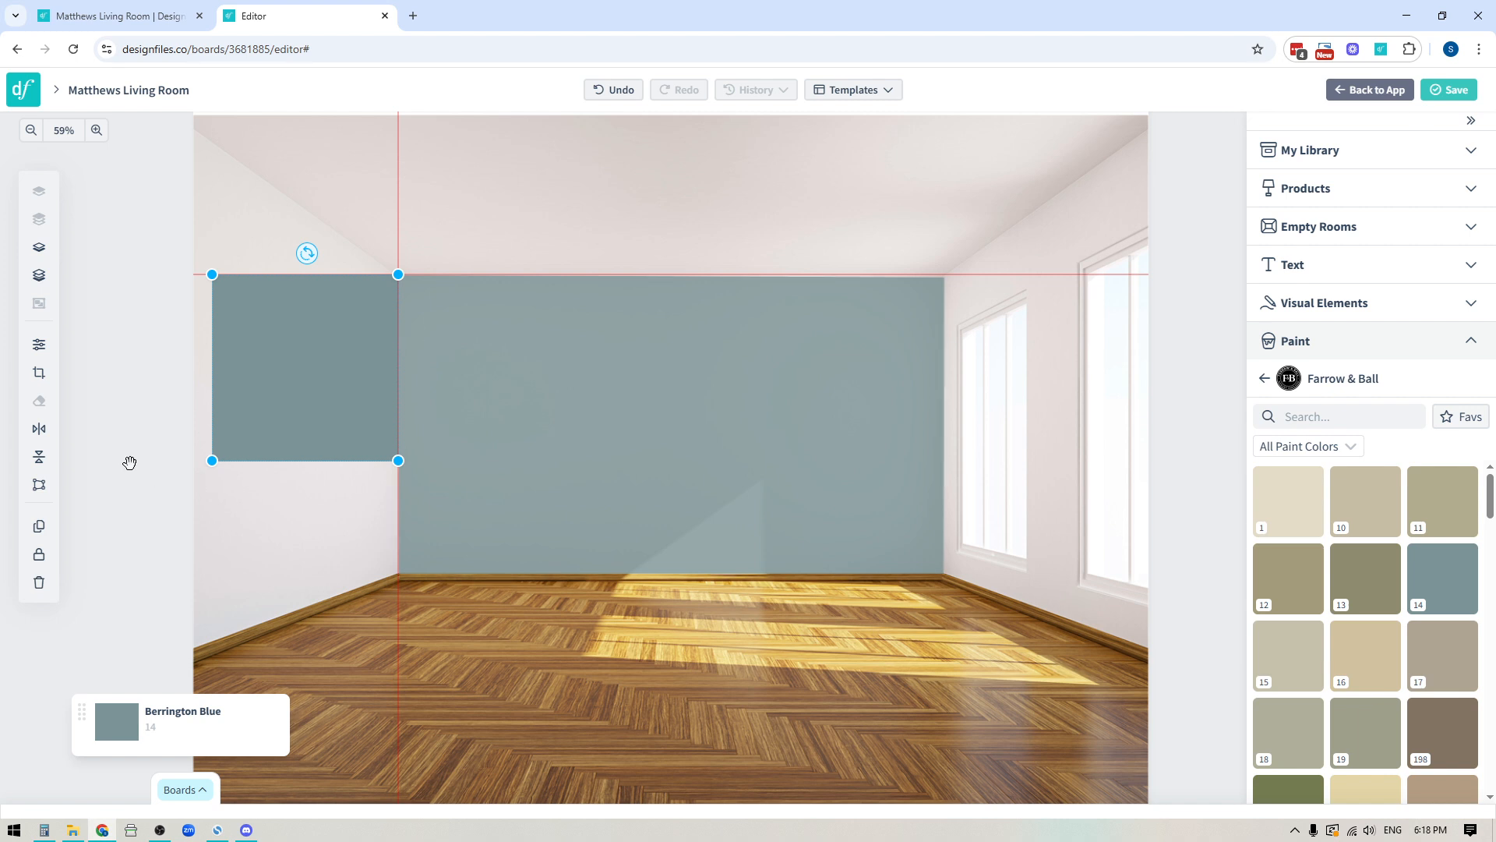
pyautogui.moveTo(127, 461)
pyautogui.mouseDown()
pyautogui.moveTo(444, 448)
pyautogui.moveTo(441, 484)
pyautogui.moveTo(422, 474)
pyautogui.mouseUp()
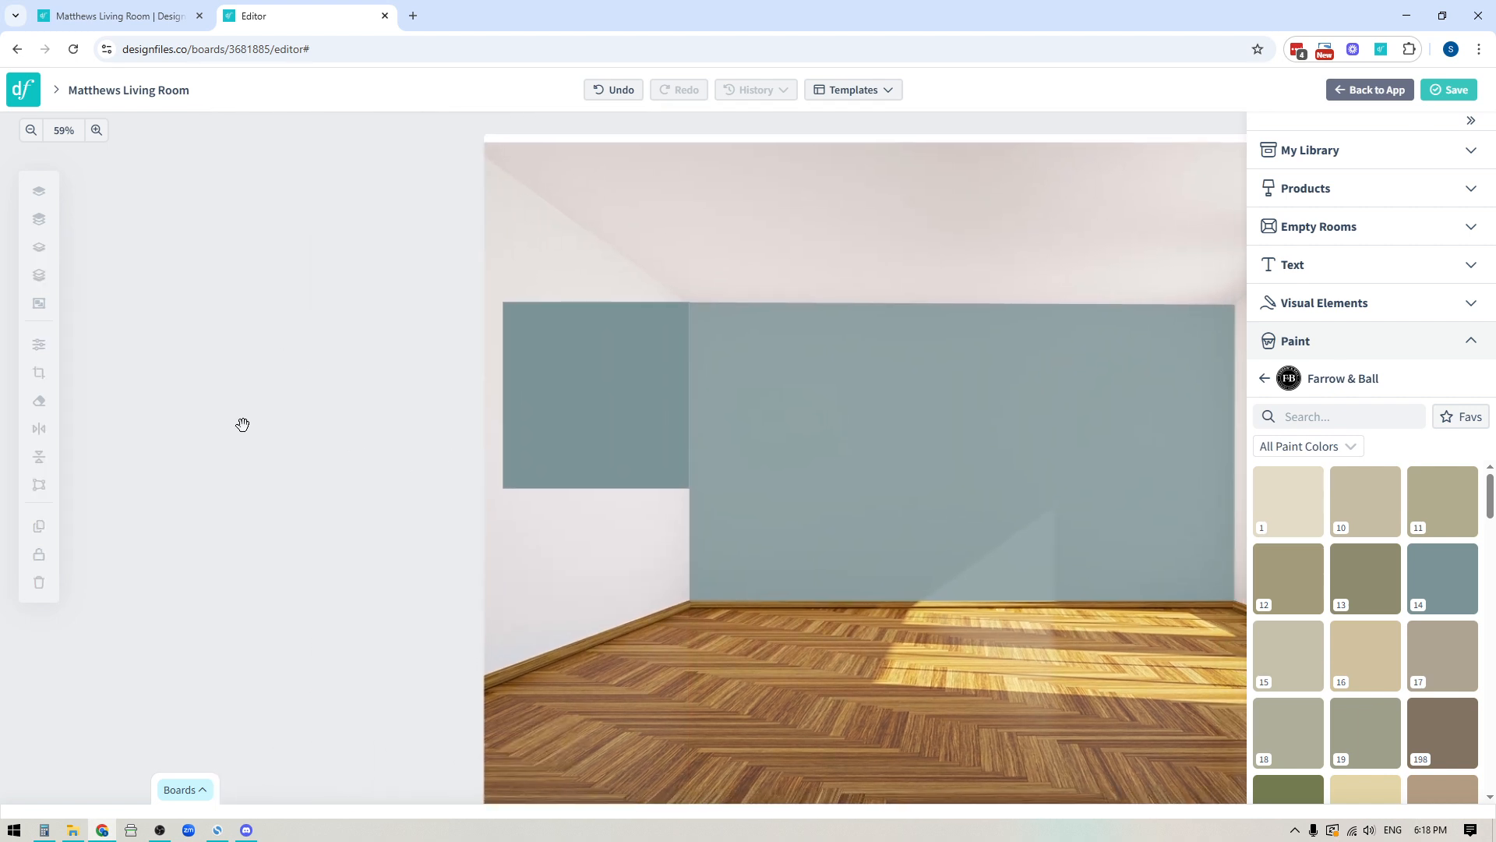
pyautogui.moveTo(243, 426); pyautogui.dragTo(224, 452)
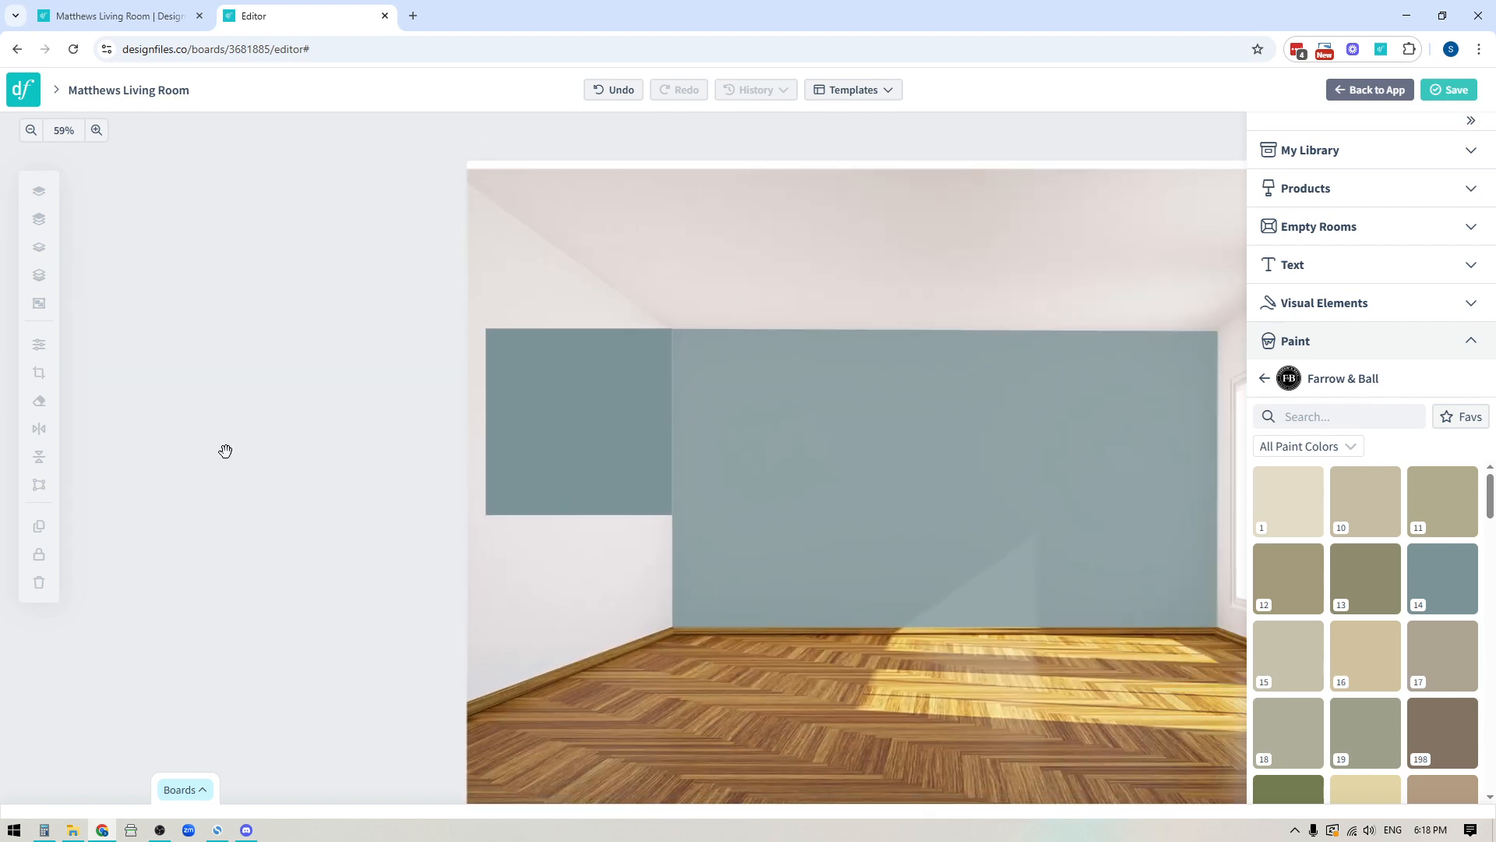
pyautogui.moveTo(338, 641); pyautogui.dragTo(408, 626)
pyautogui.click(577, 421)
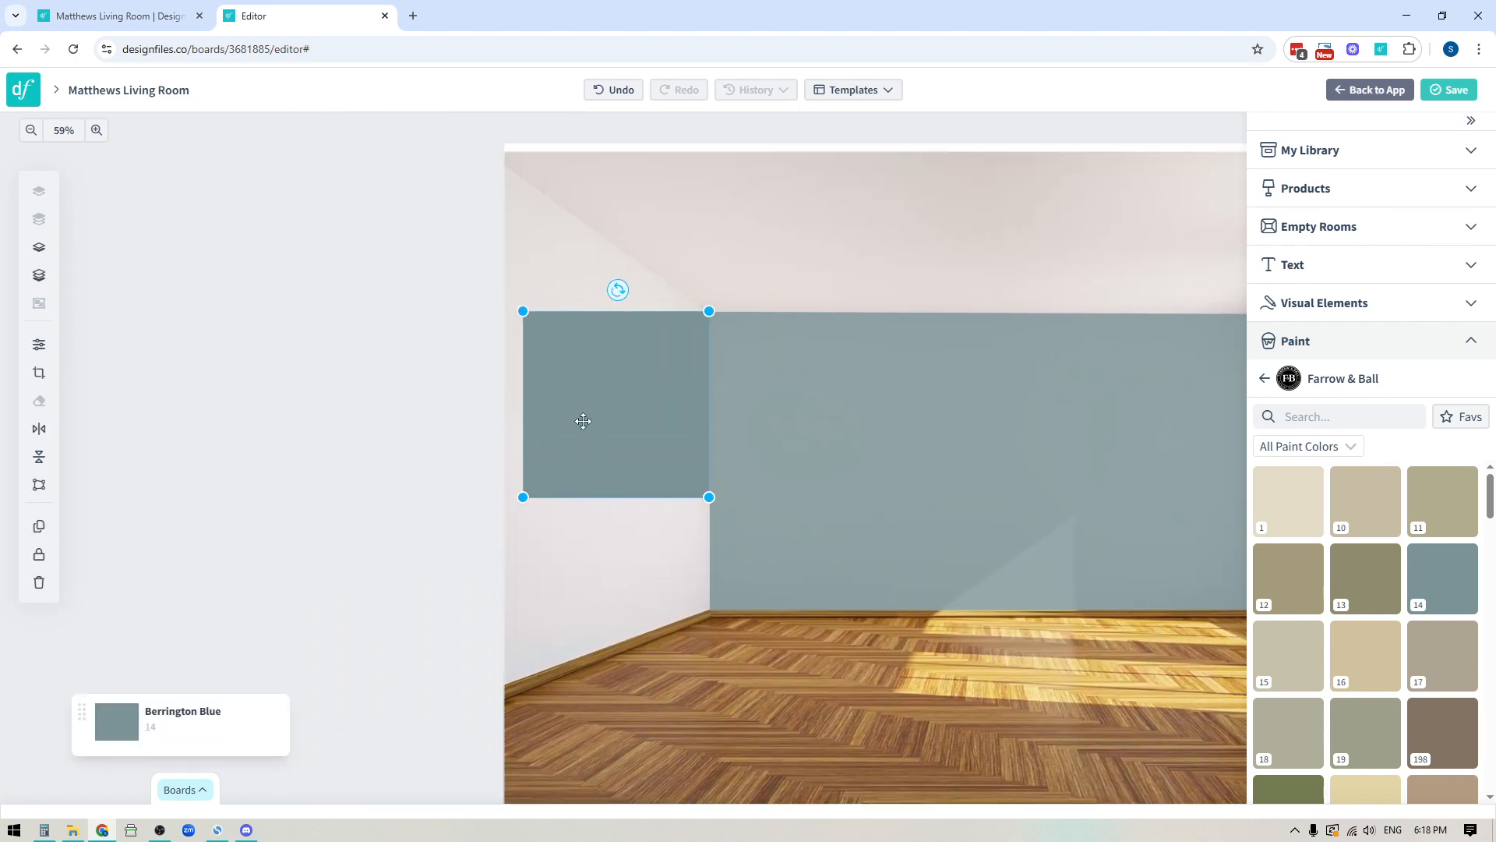
pyautogui.click(375, 496)
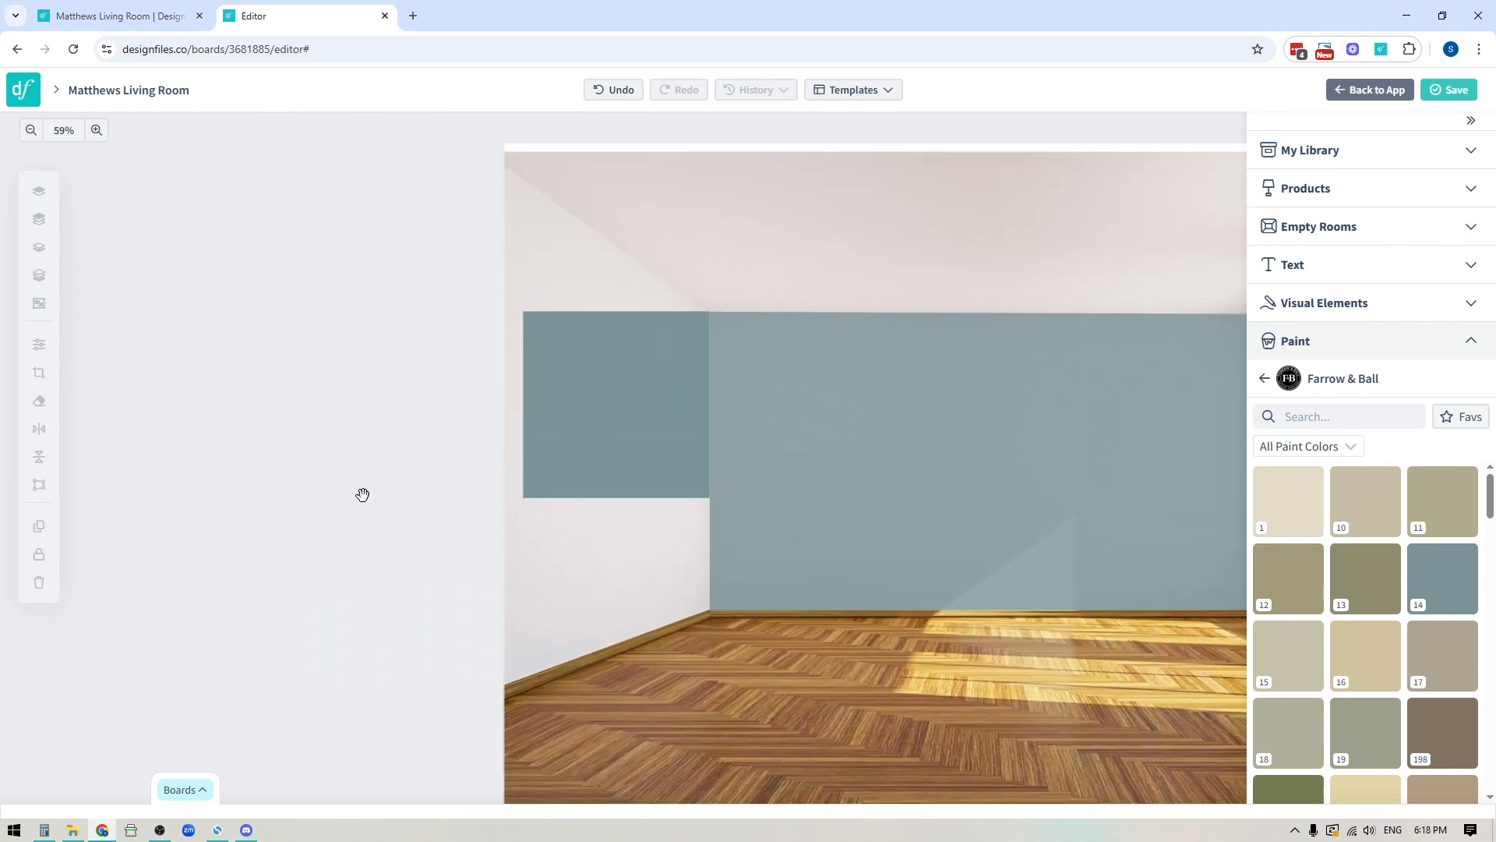
pyautogui.moveTo(414, 584); pyautogui.dragTo(94, 562)
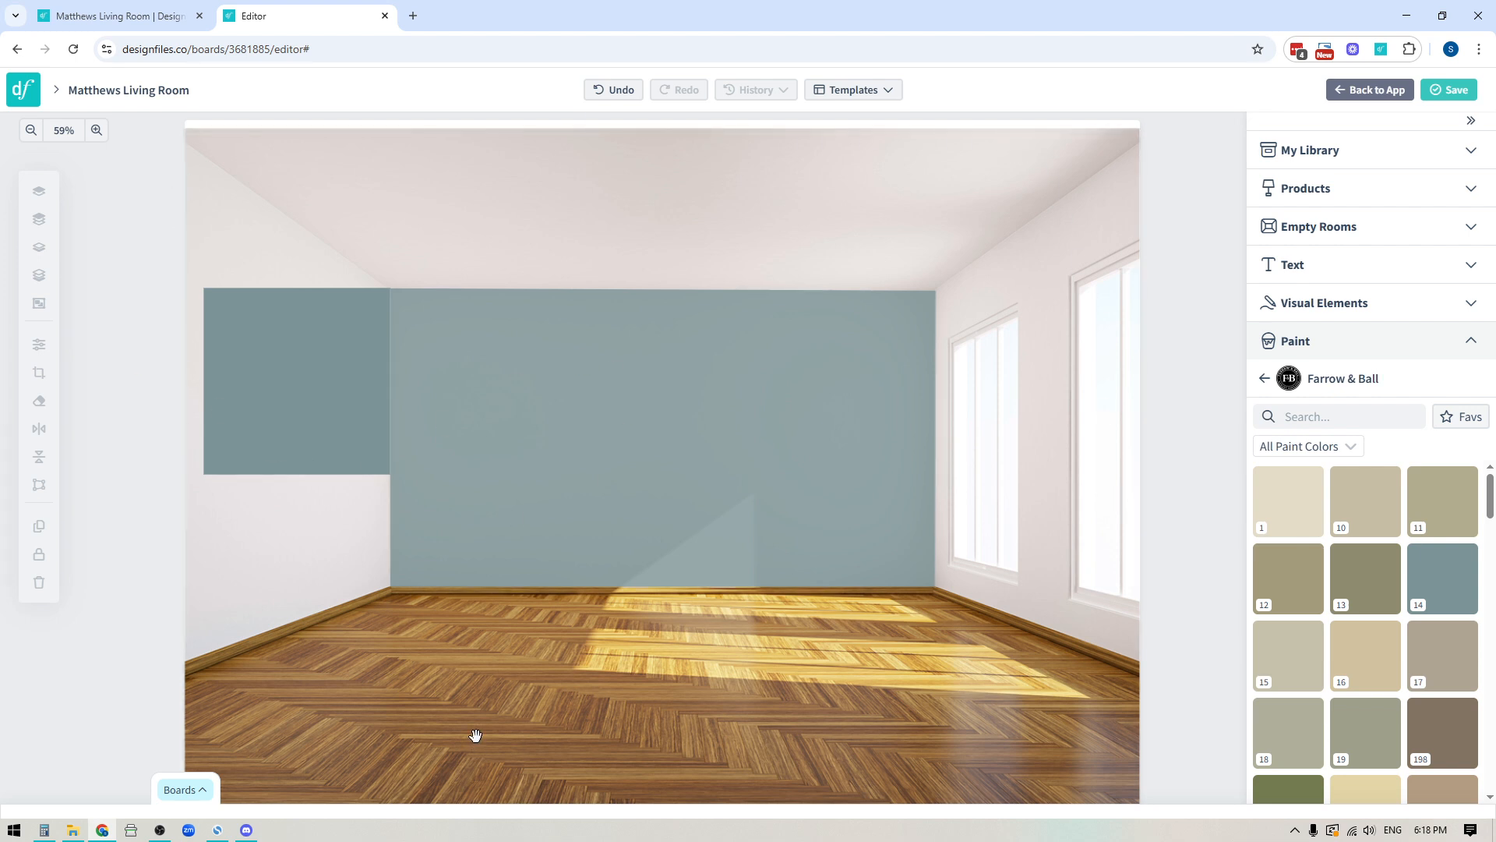
pyautogui.moveTo(366, 694); pyautogui.dragTo(534, 688)
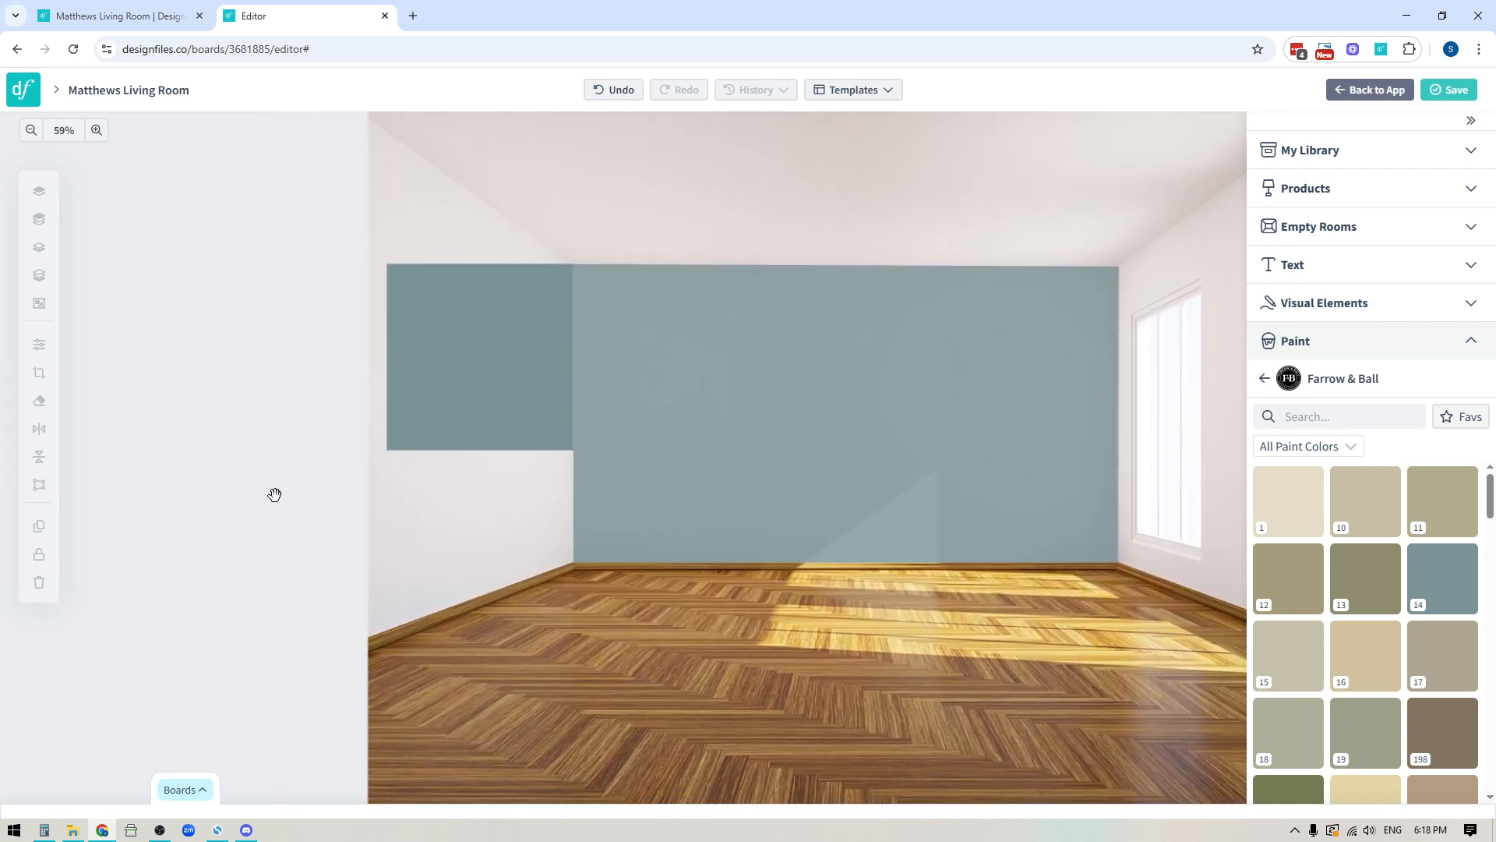
pyautogui.moveTo(250, 471); pyautogui.dragTo(291, 481)
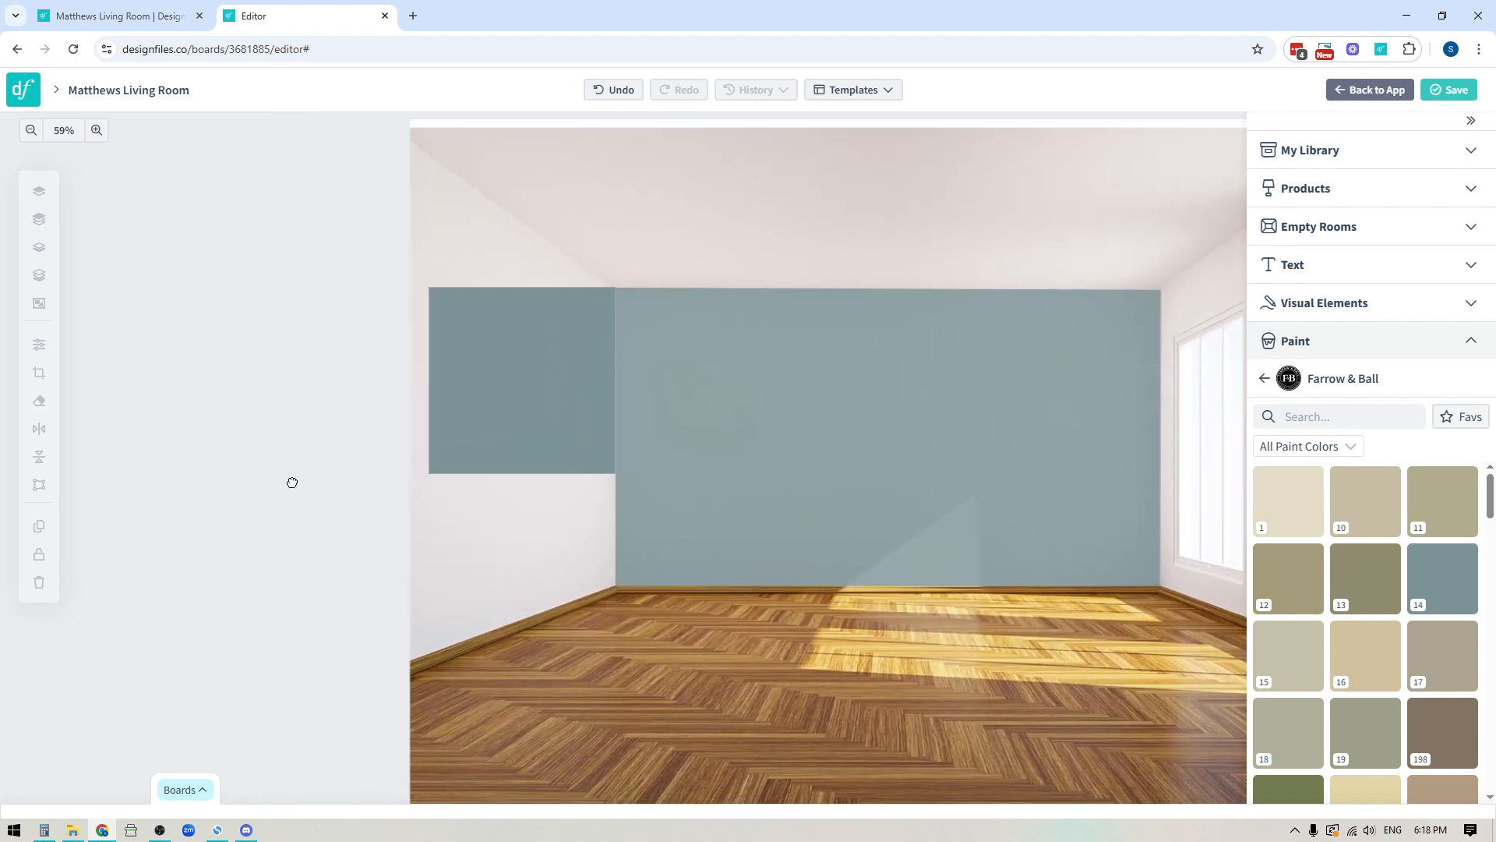
pyautogui.click(566, 434)
pyautogui.moveTo(427, 475); pyautogui.dragTo(275, 548)
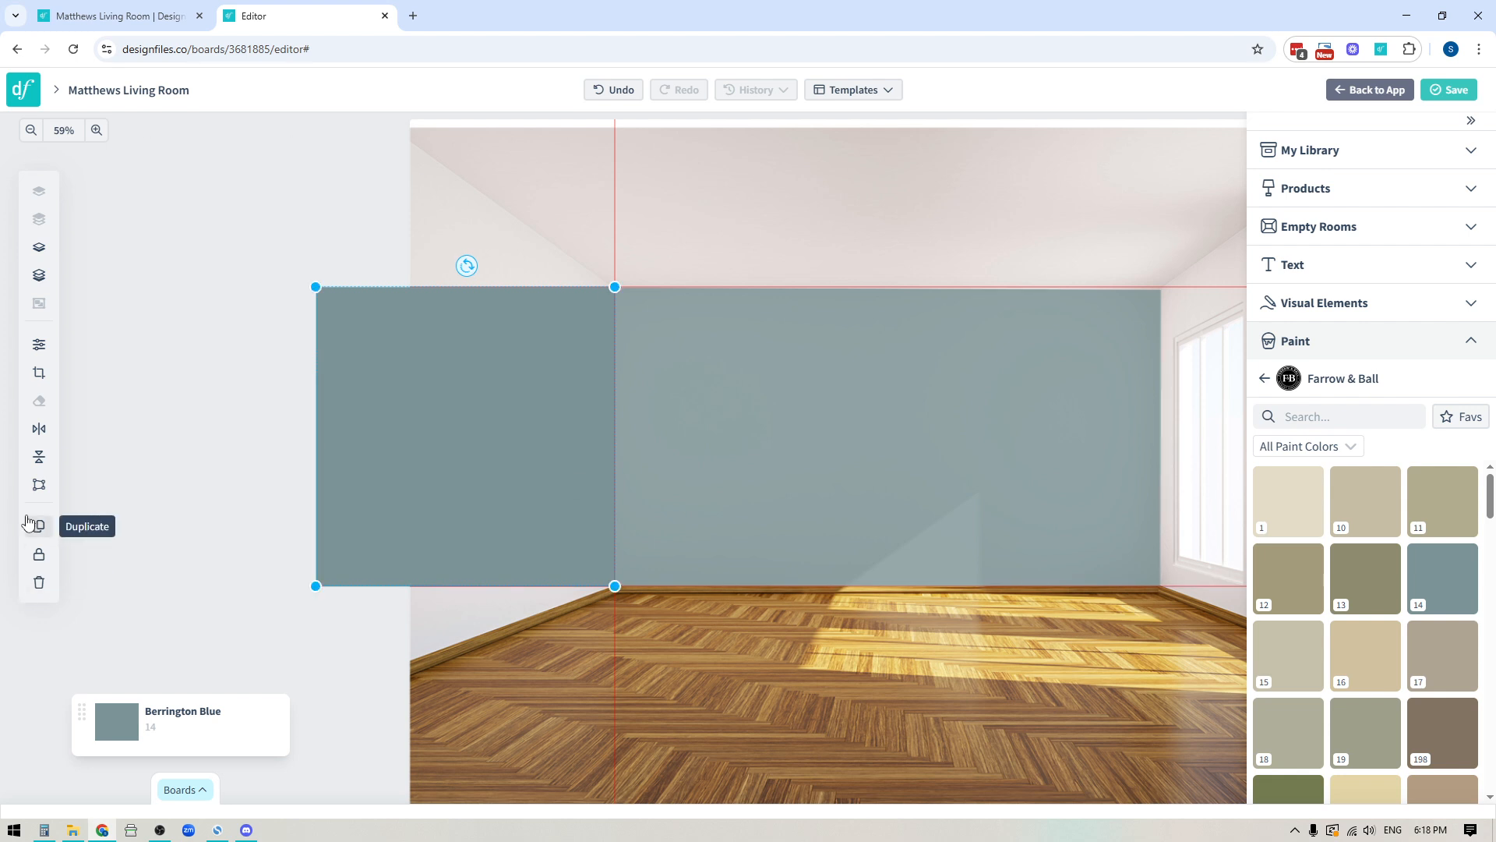
# Distort the second swatch's outer corners to follow the ceiling and baseboard lines so it covers the left wall.
pyautogui.click(40, 487)
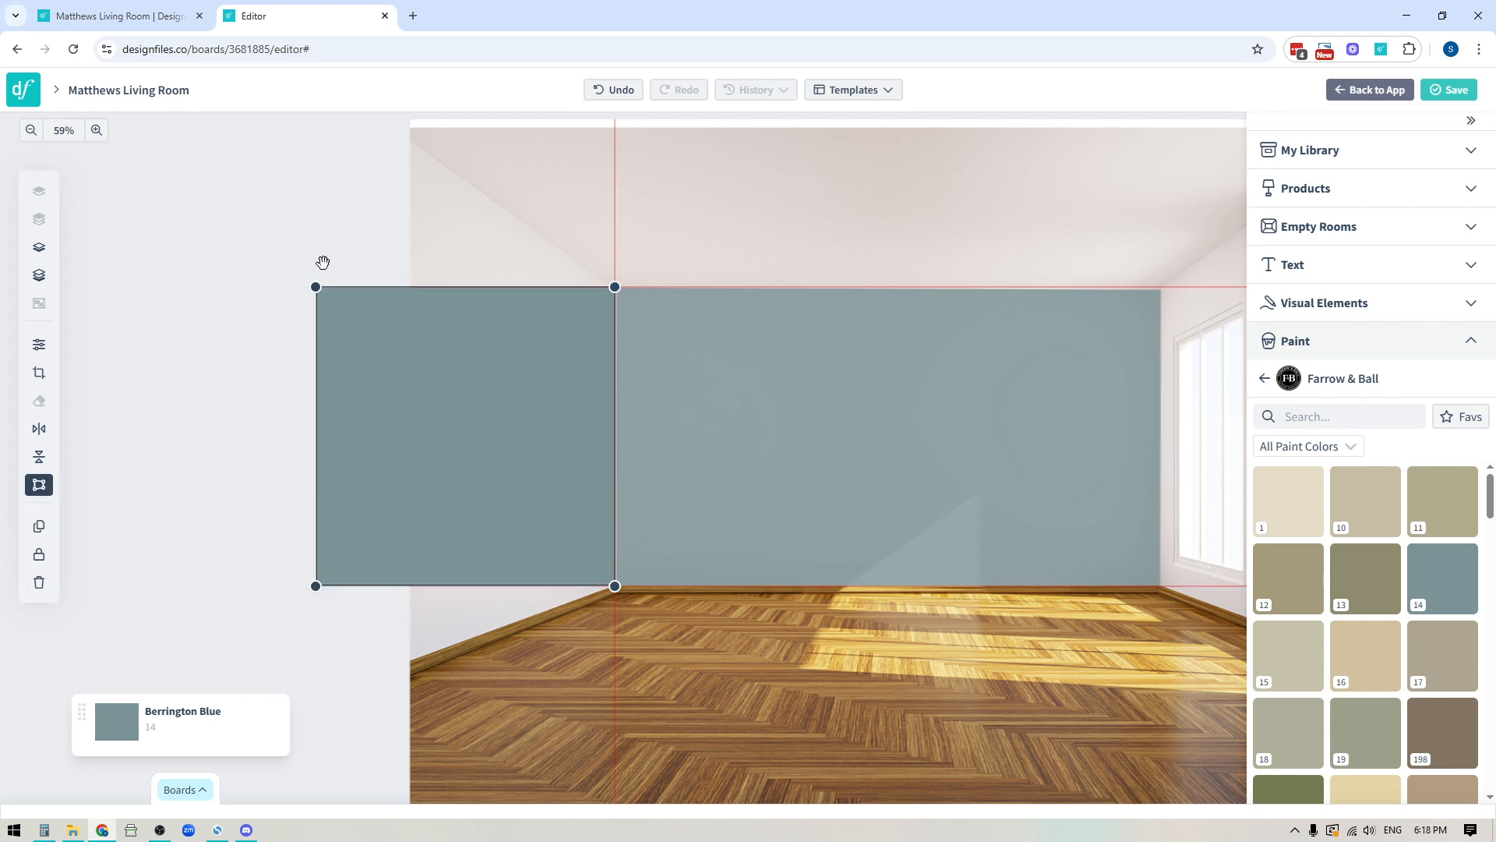
pyautogui.moveTo(406, 189); pyautogui.dragTo(412, 141)
pyautogui.moveTo(316, 586); pyautogui.dragTo(411, 660)
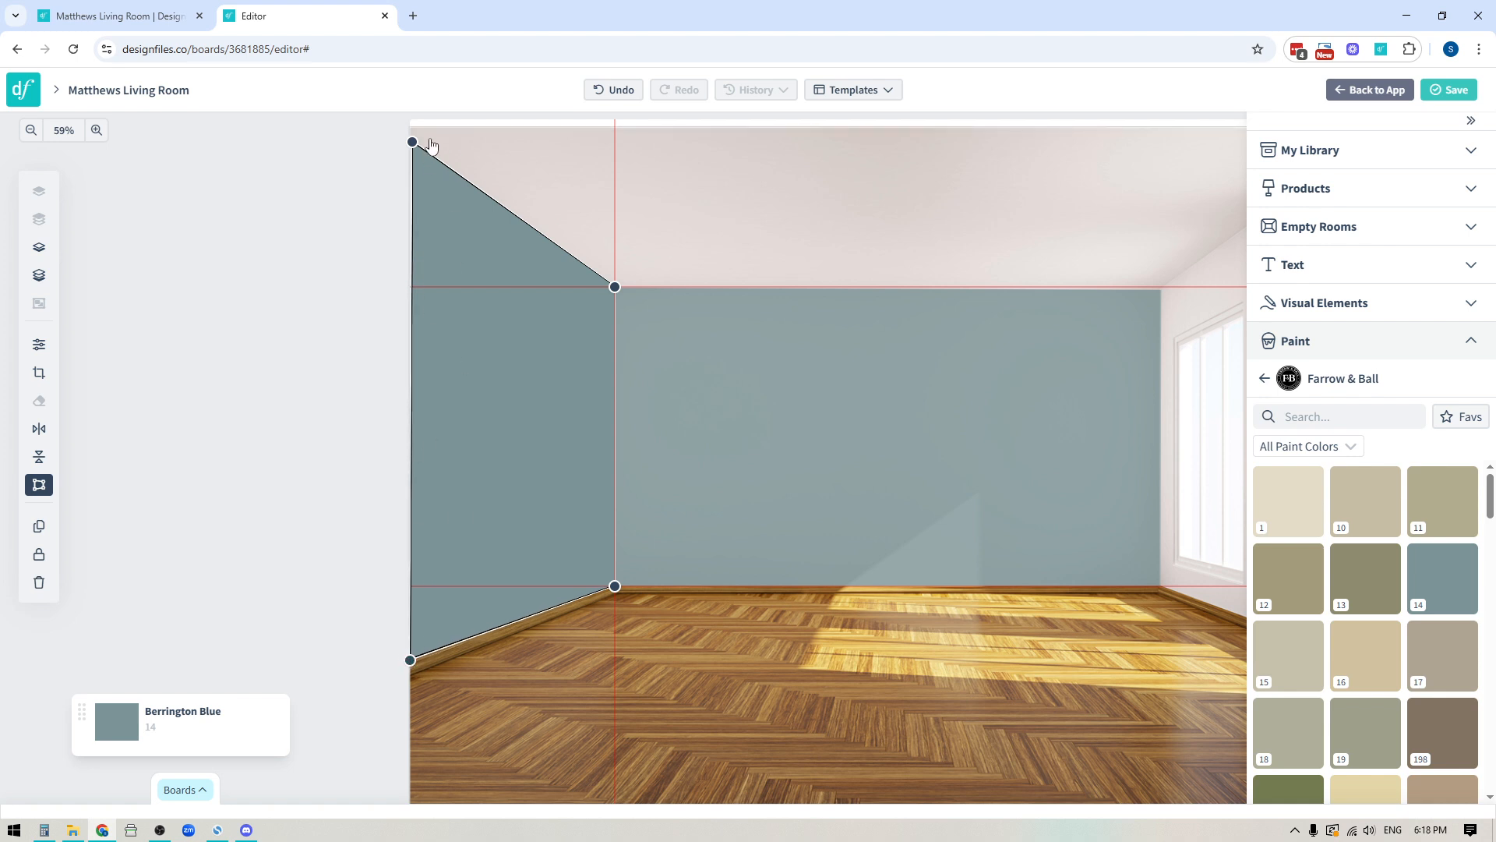
pyautogui.moveTo(412, 141); pyautogui.dragTo(410, 142)
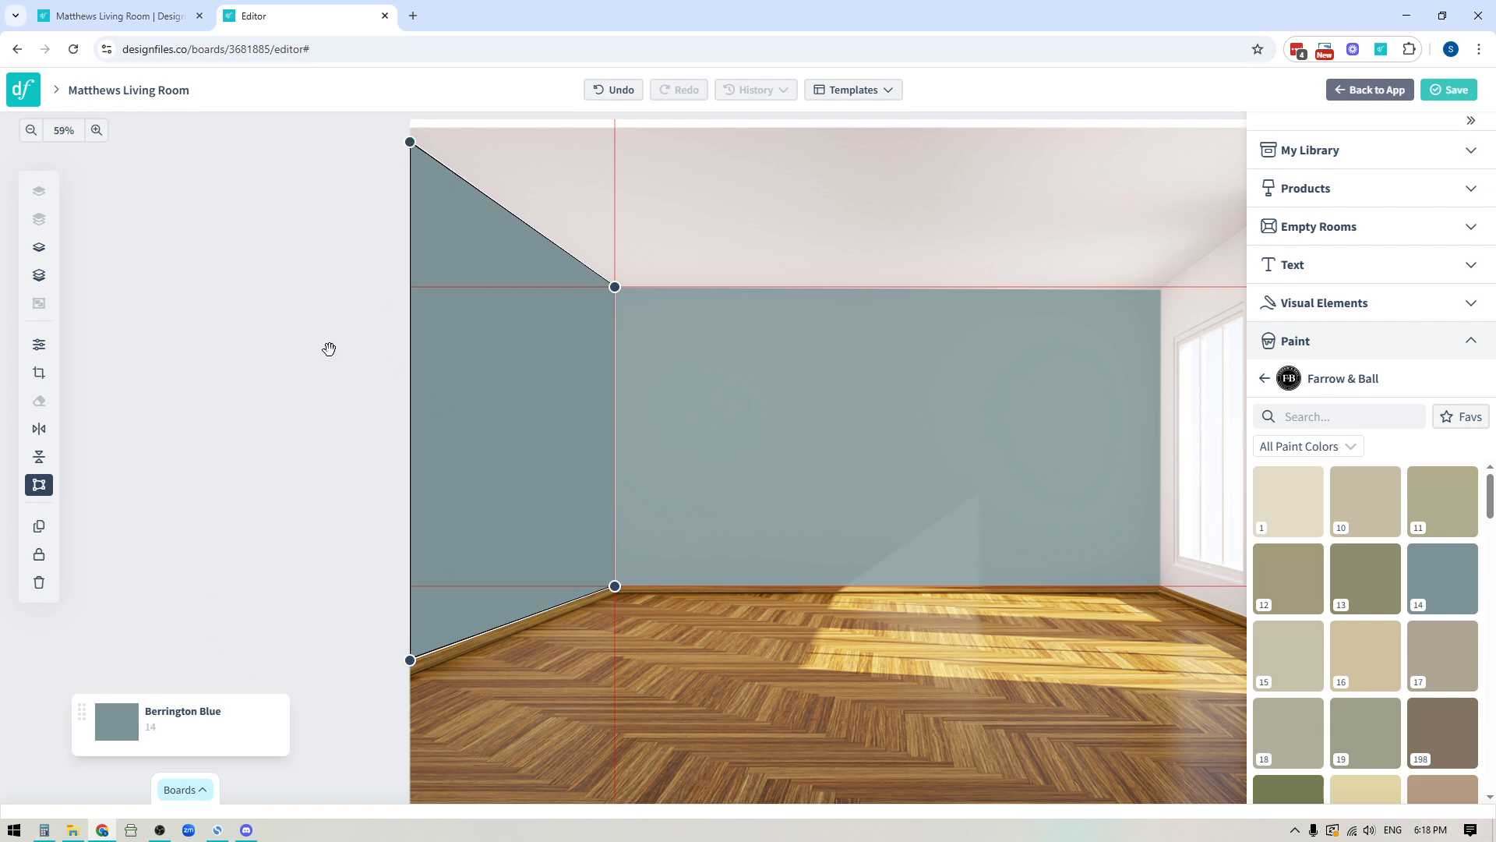
pyautogui.click(186, 474)
pyautogui.moveTo(289, 630); pyautogui.dragTo(148, 645)
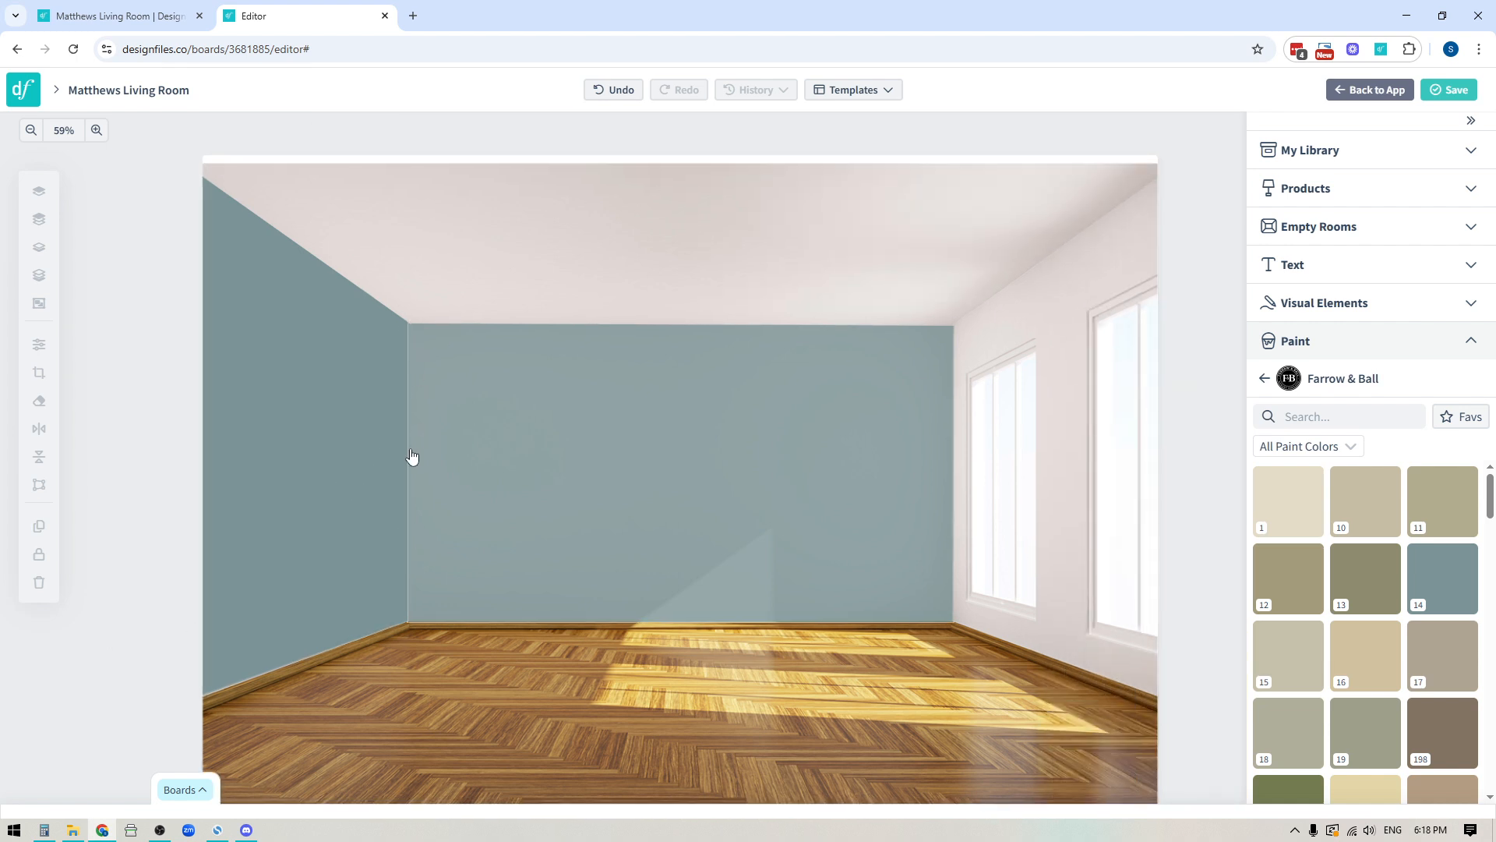
# Set the transparency of the left wall's Berrington Blue paint to 80.
pyautogui.click(343, 470)
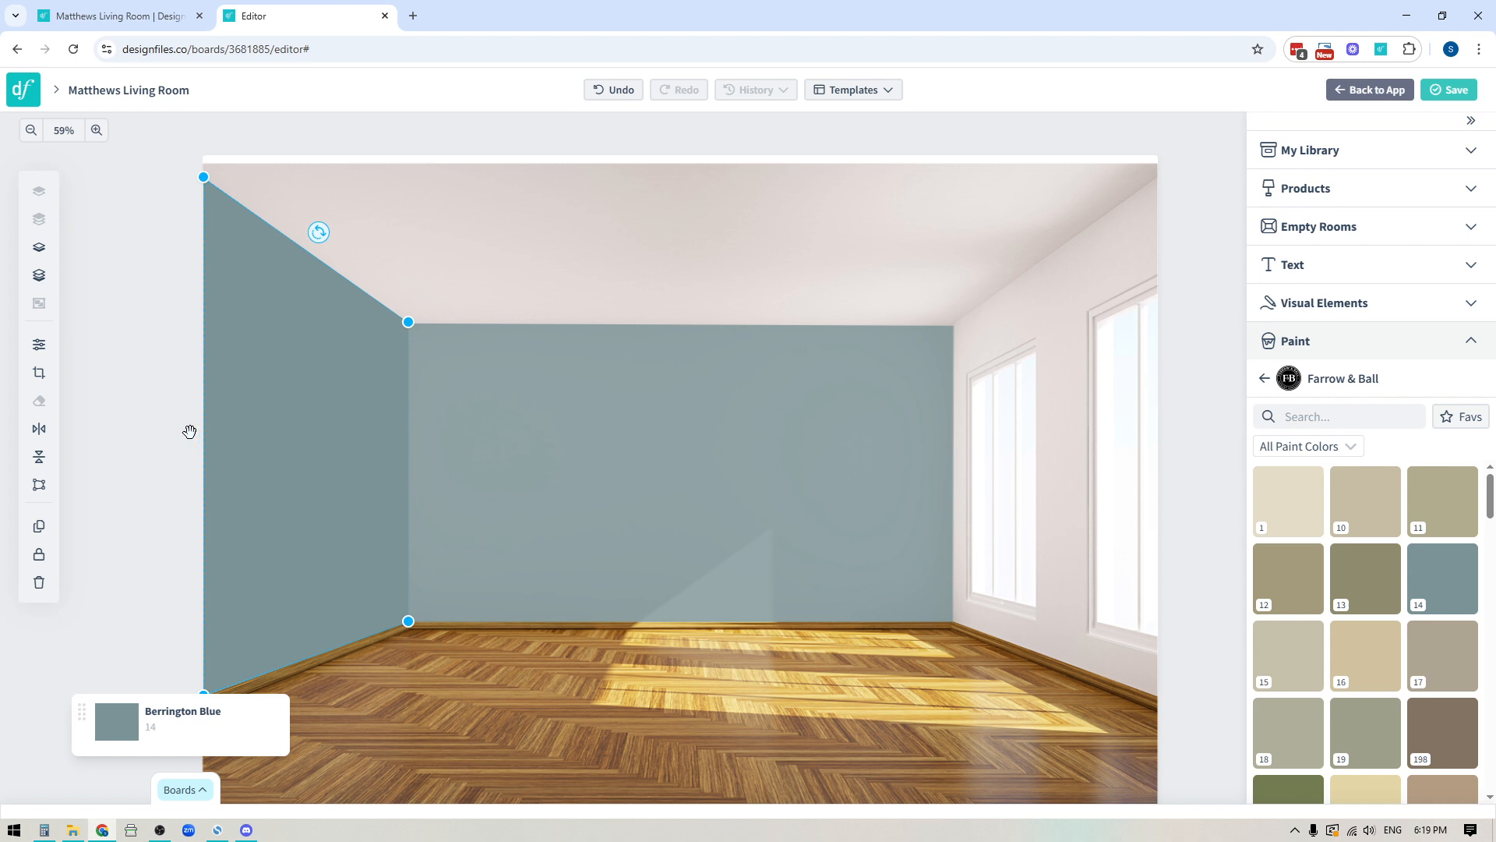
pyautogui.click(131, 440)
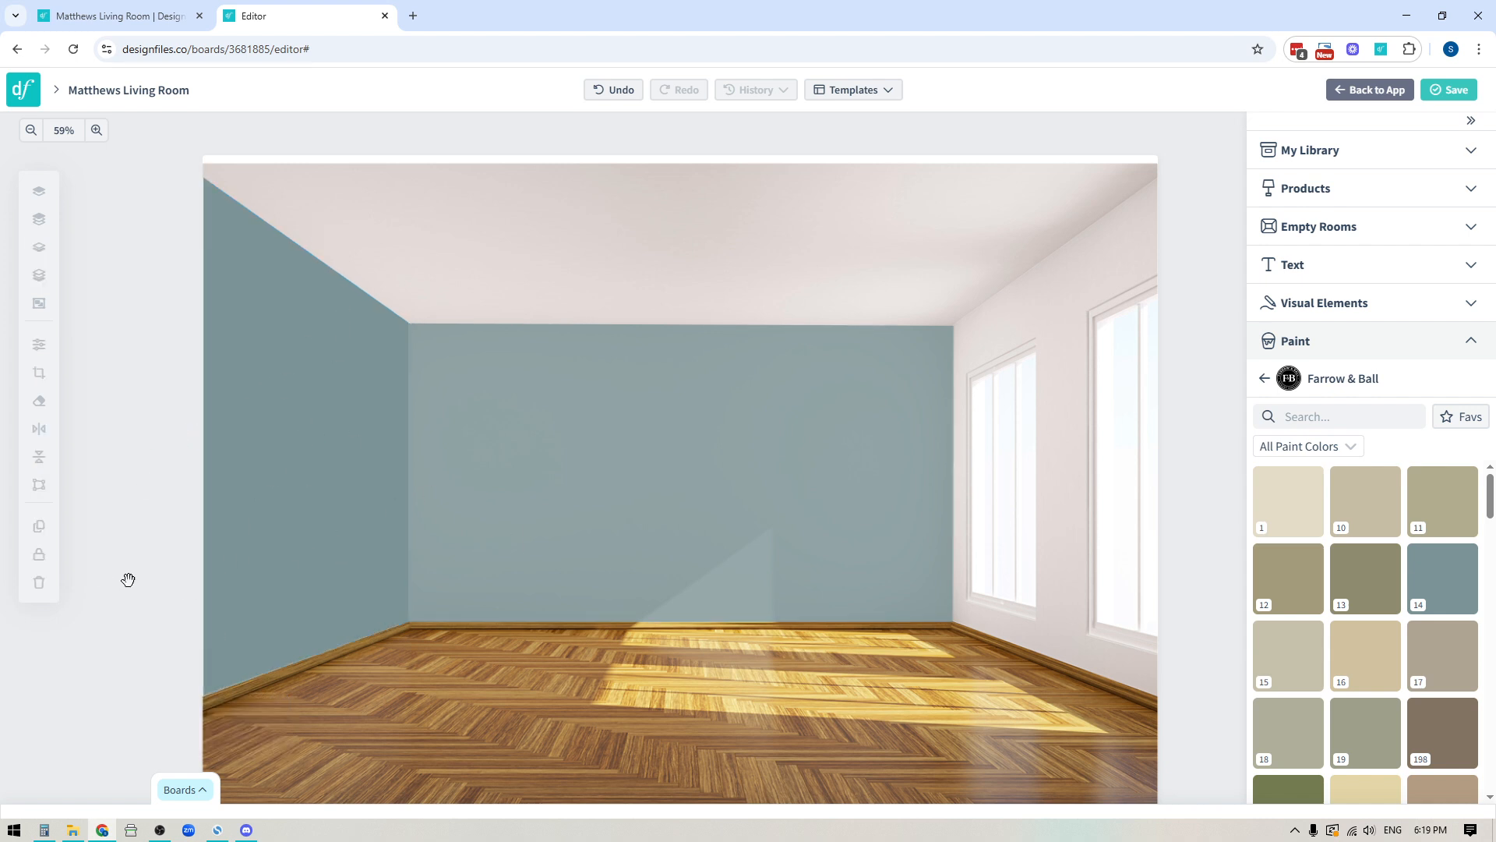
pyautogui.scroll(-1, 128, 579)
pyautogui.click(324, 395)
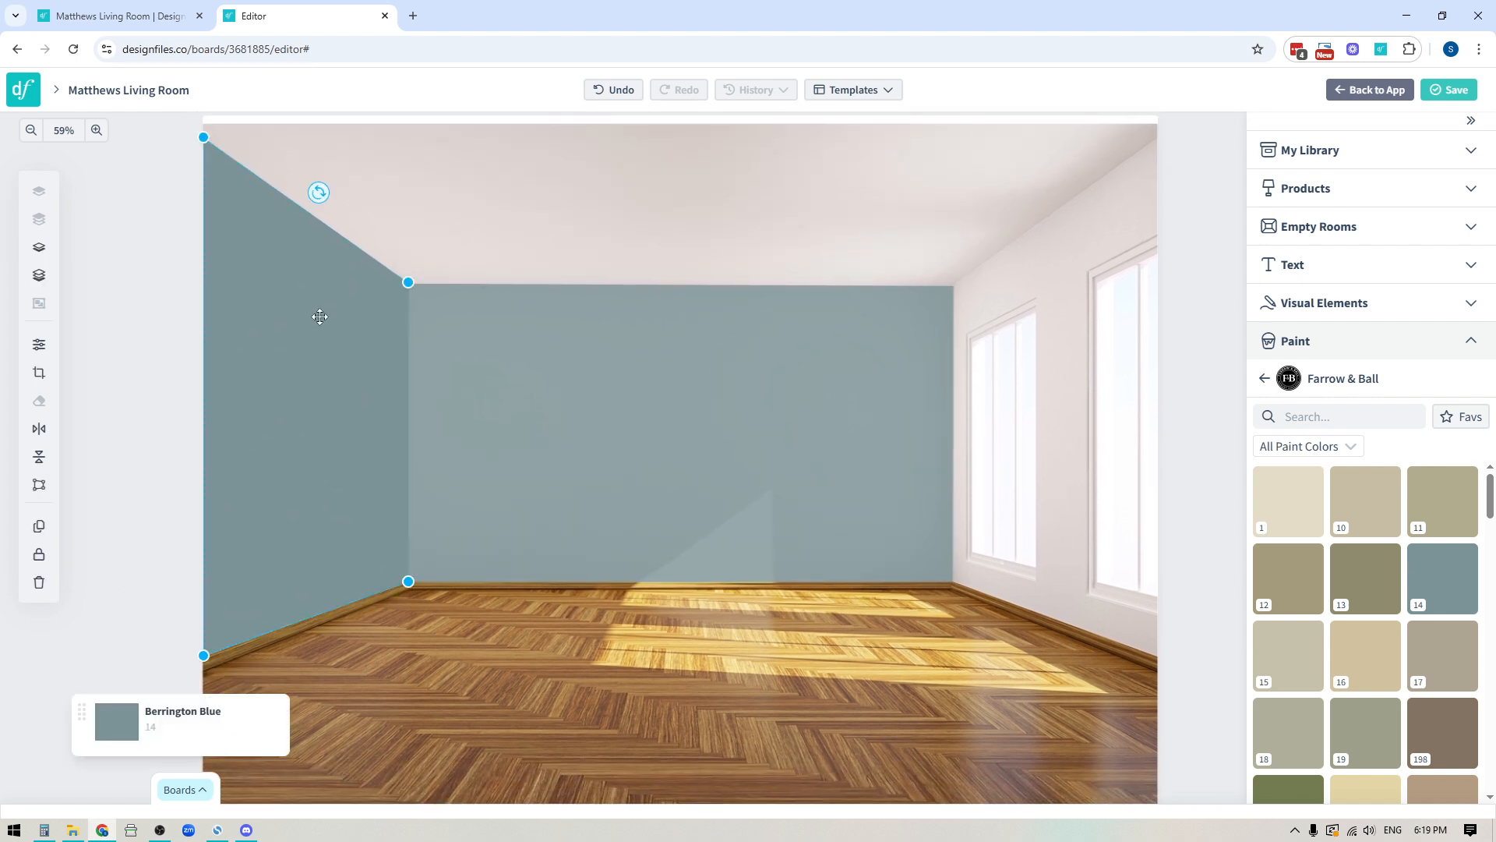
pyautogui.click(38, 345)
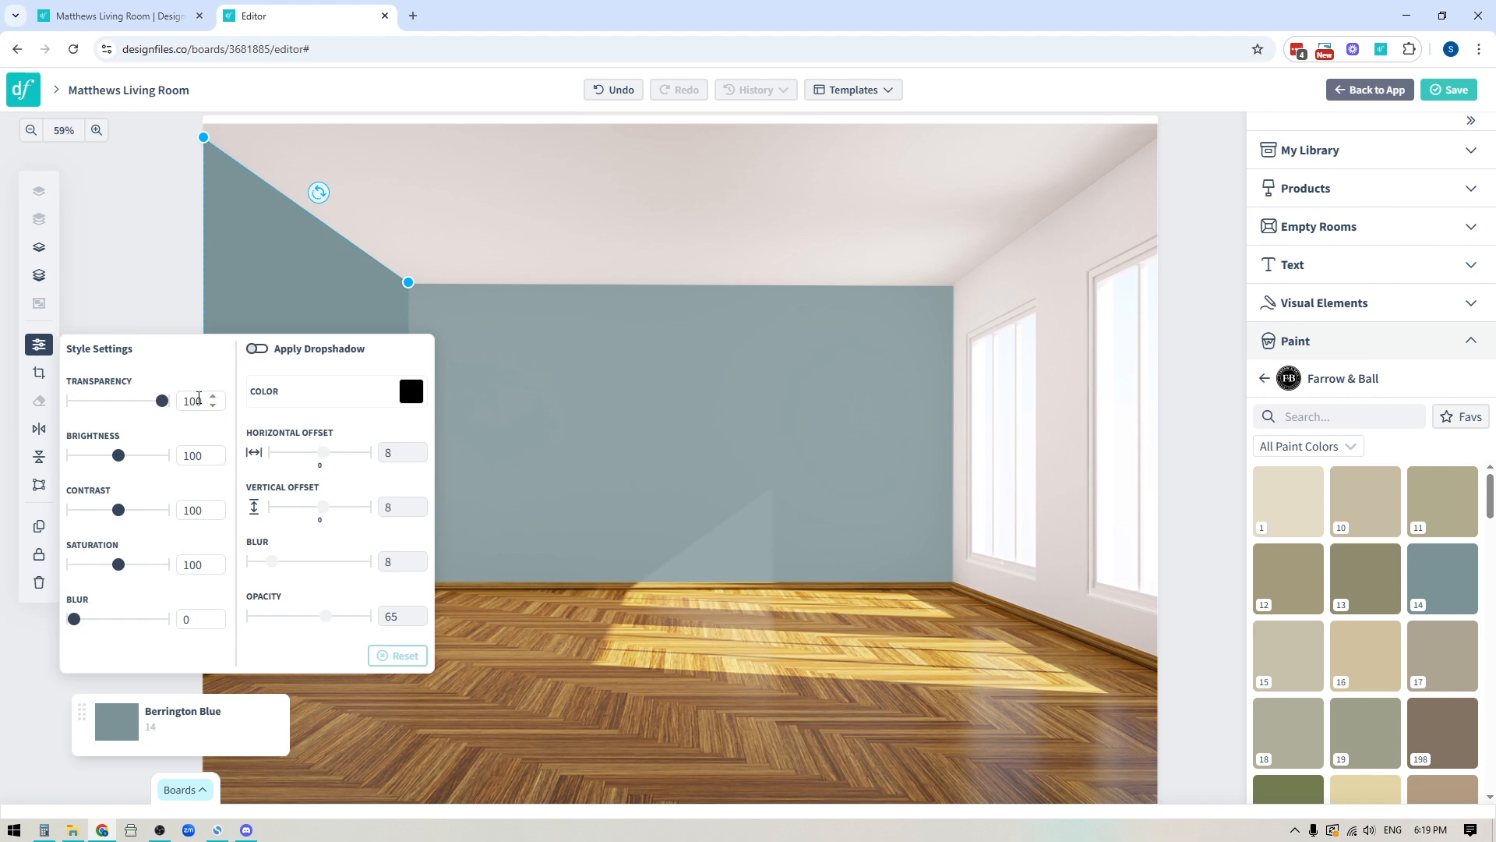
pyautogui.doubleClick(199, 398)
pyautogui.click(146, 401)
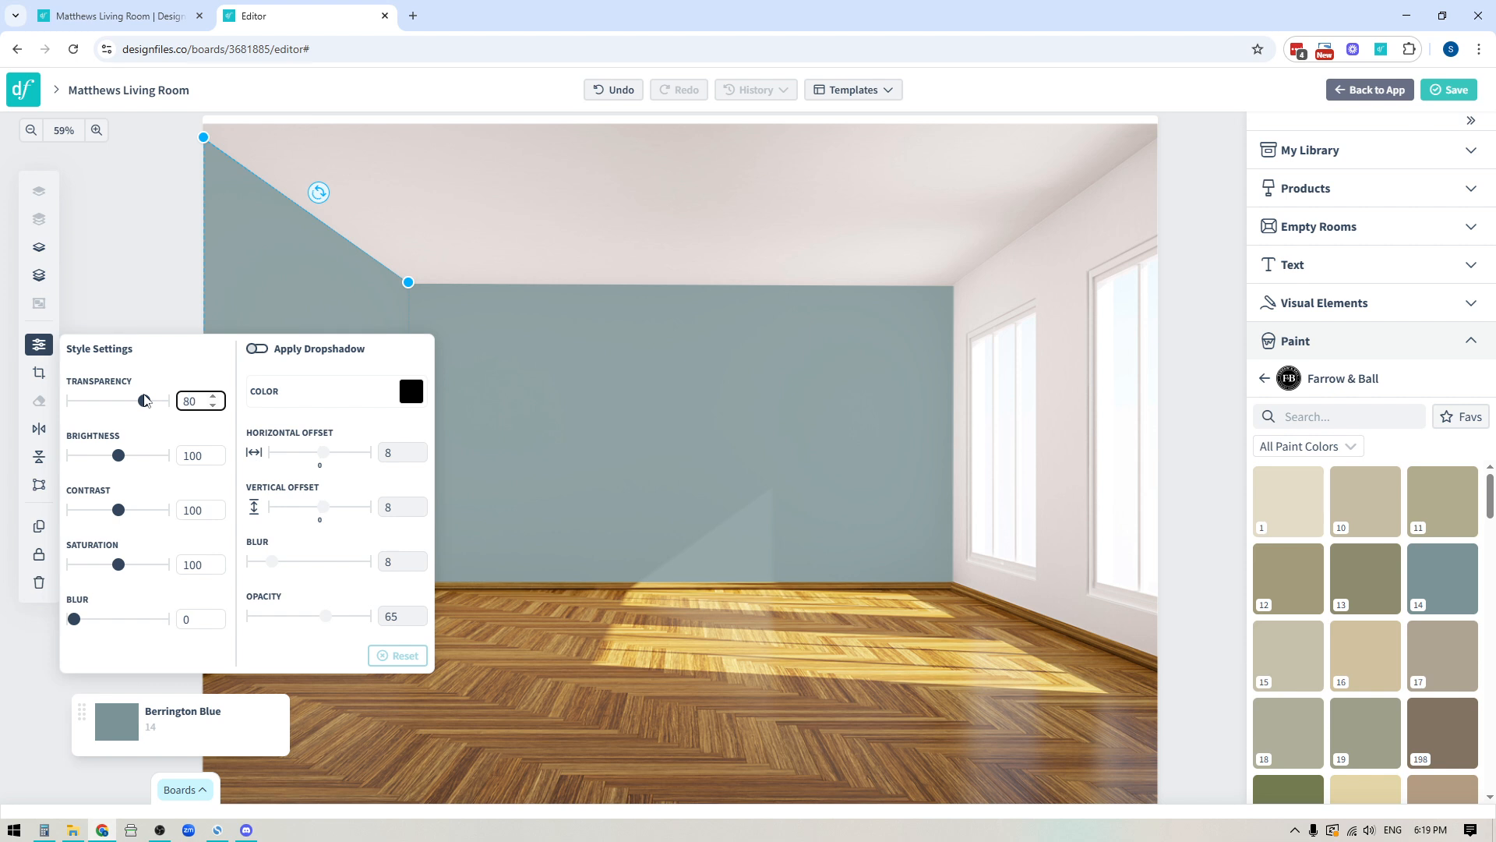
pyautogui.click(167, 287)
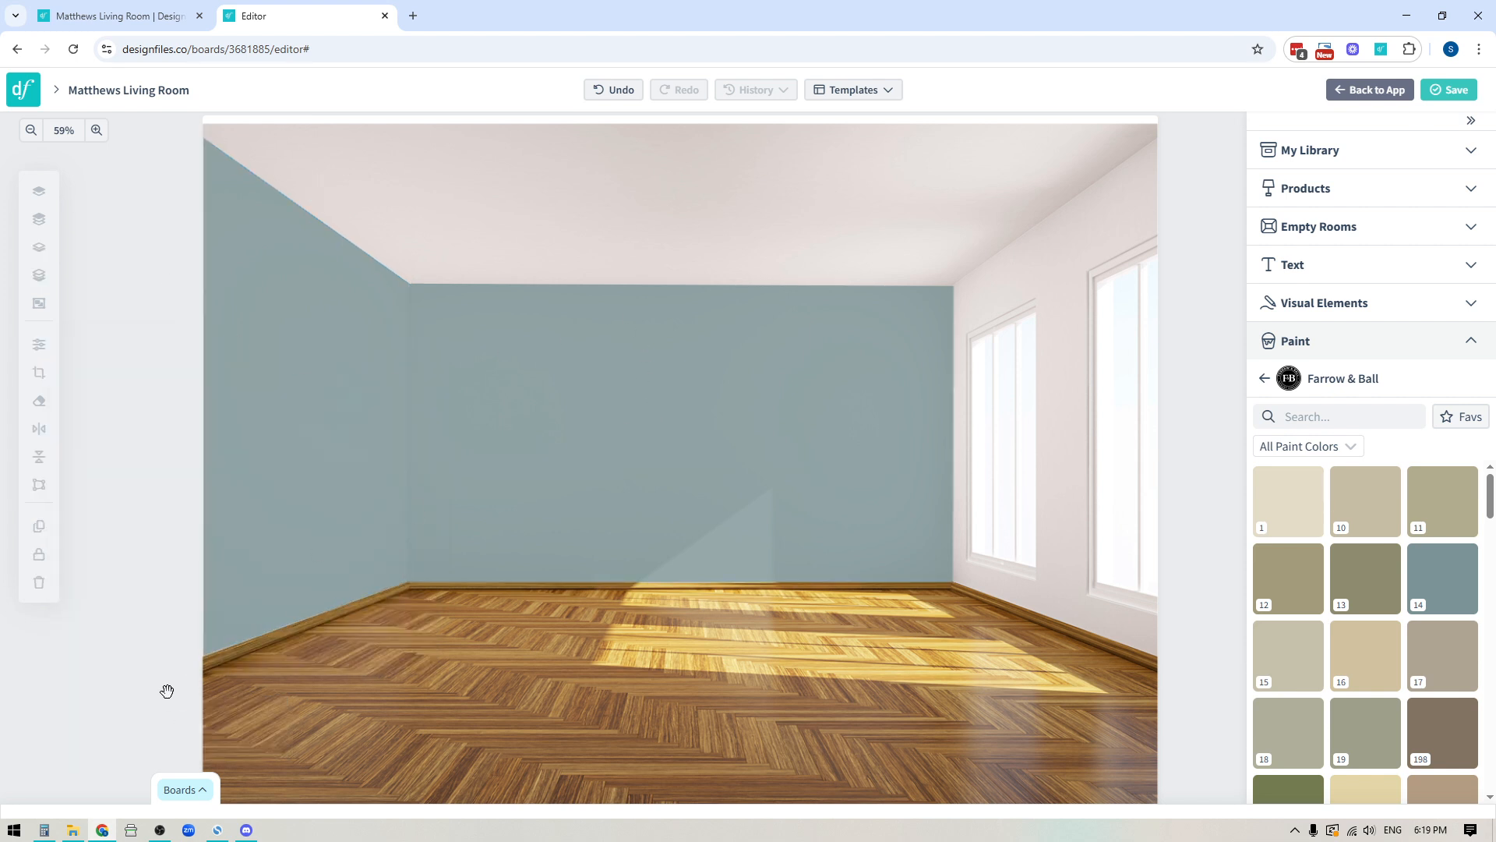
# Duplicate the left wall's paint, flip the copy horizontally, and align it over the right wall against the back wall's edge.
pyautogui.moveTo(154, 670); pyautogui.dragTo(89, 636)
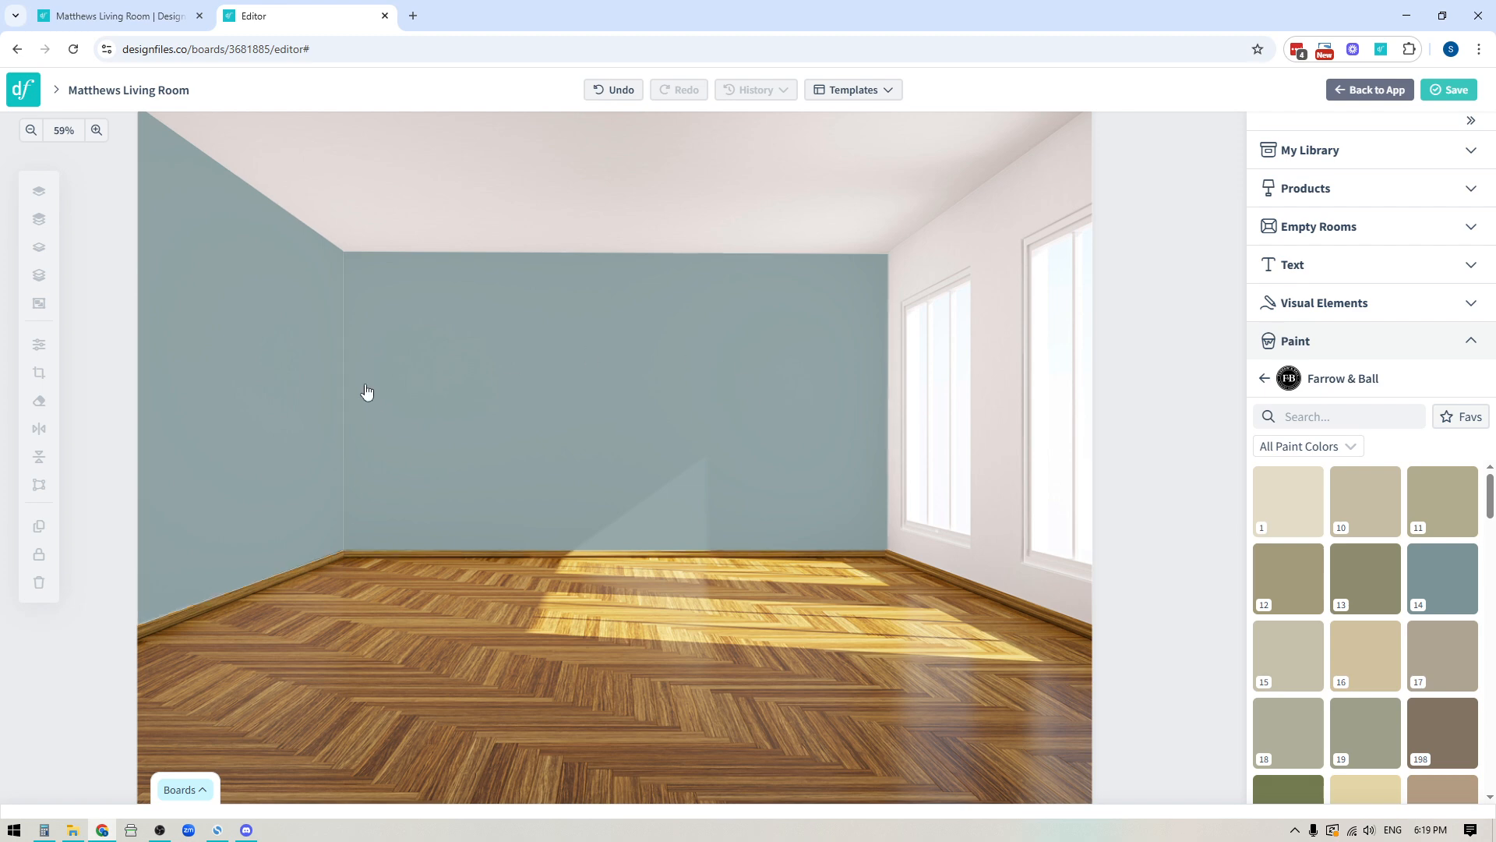
pyautogui.click(221, 421)
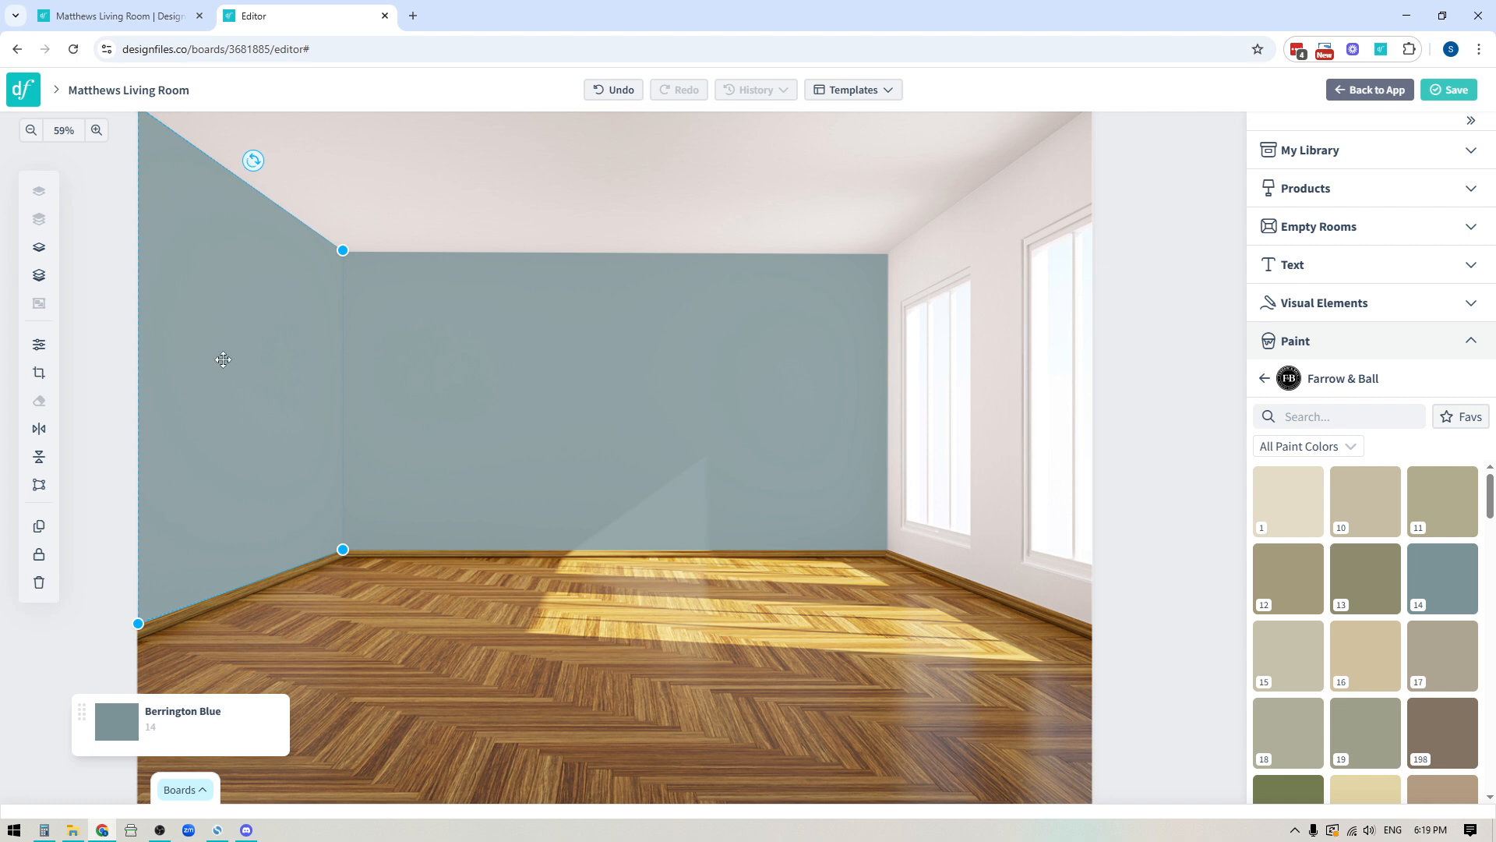
pyautogui.click(39, 526)
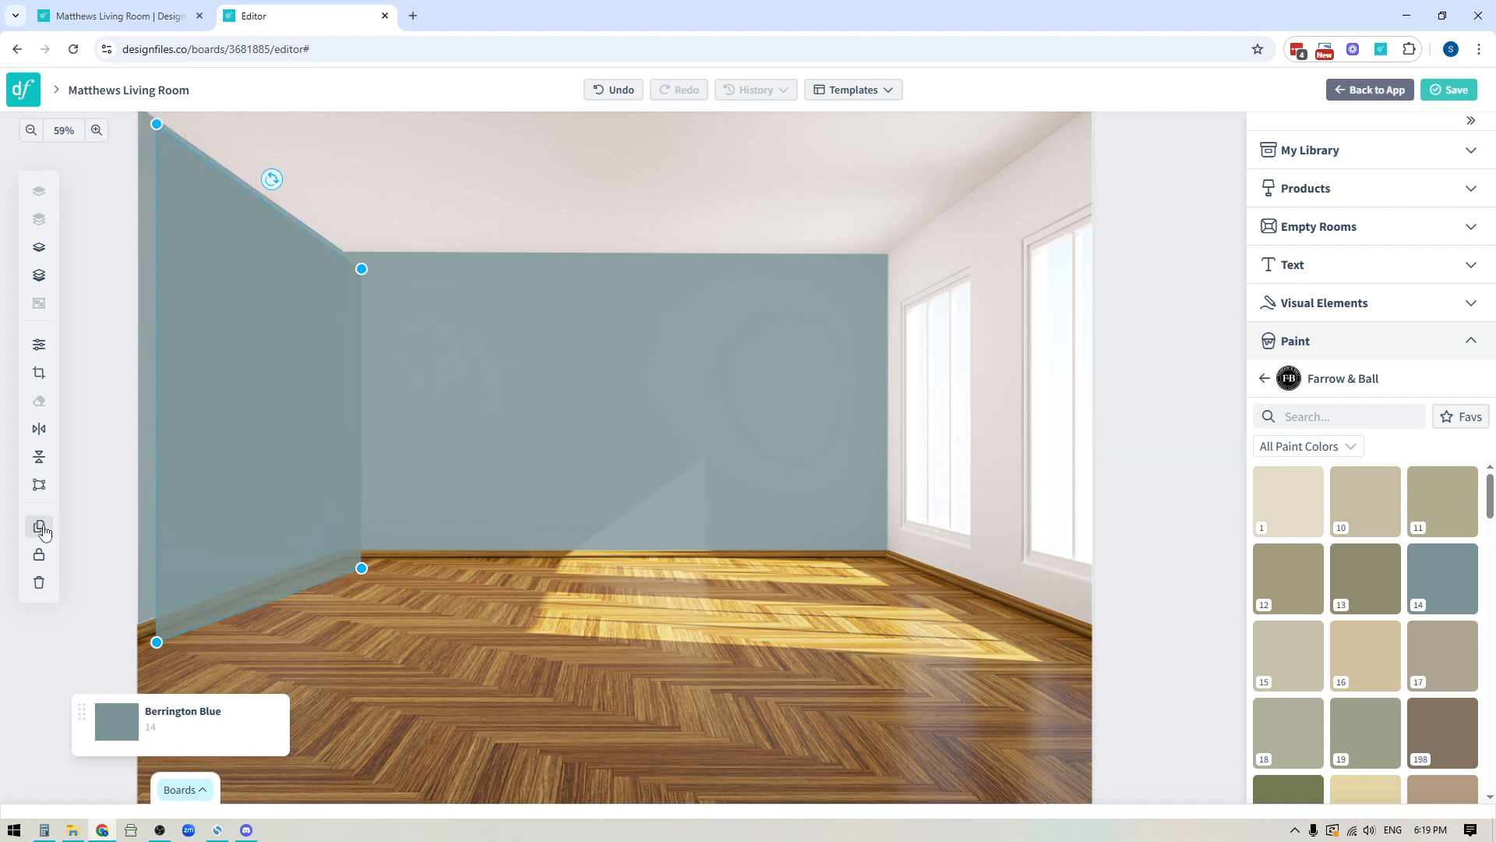
pyautogui.click(38, 429)
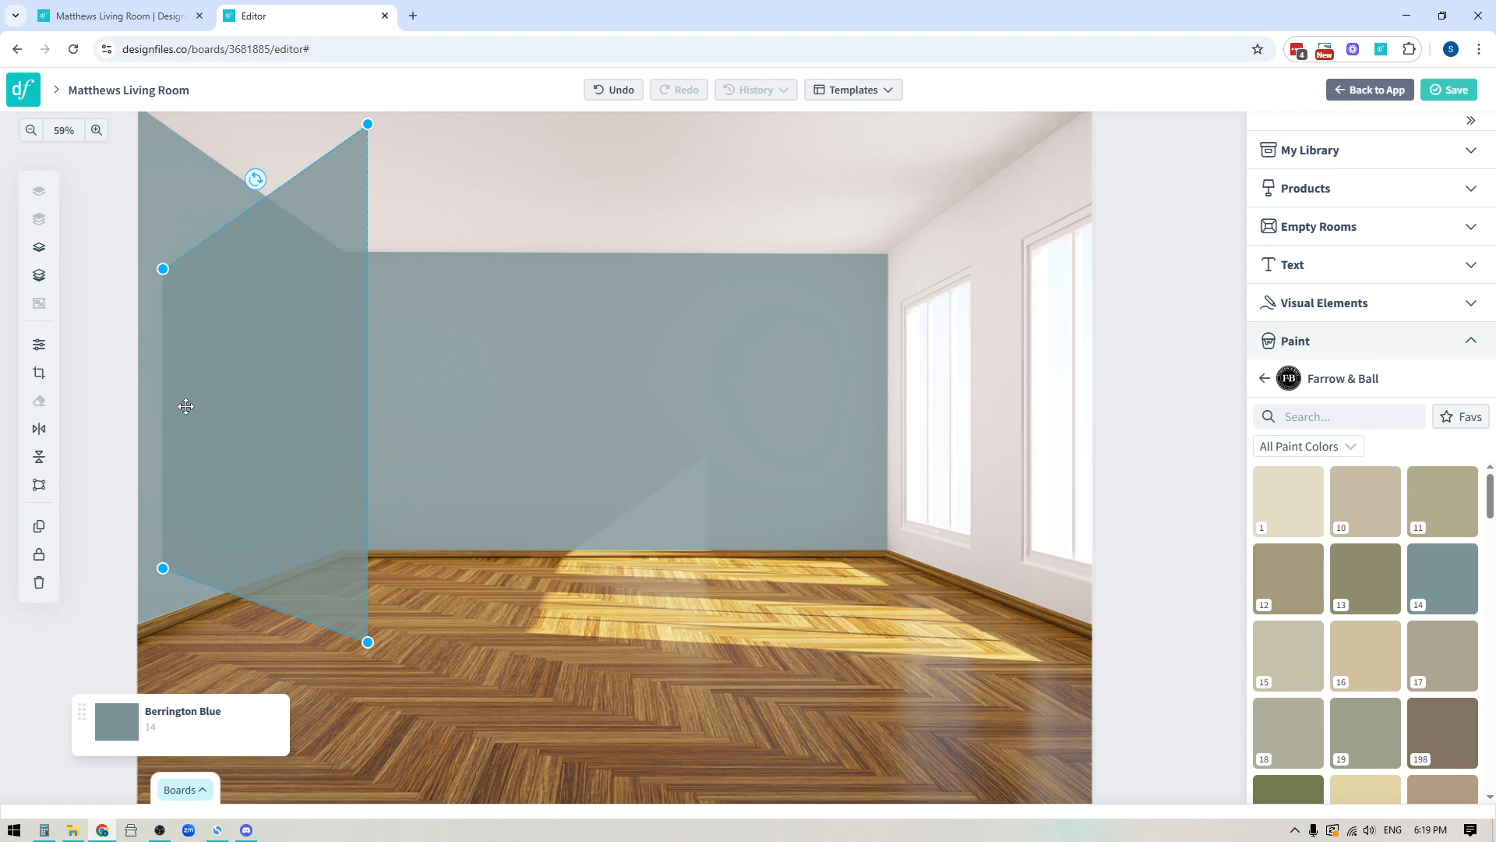
pyautogui.moveTo(183, 407); pyautogui.dragTo(911, 399)
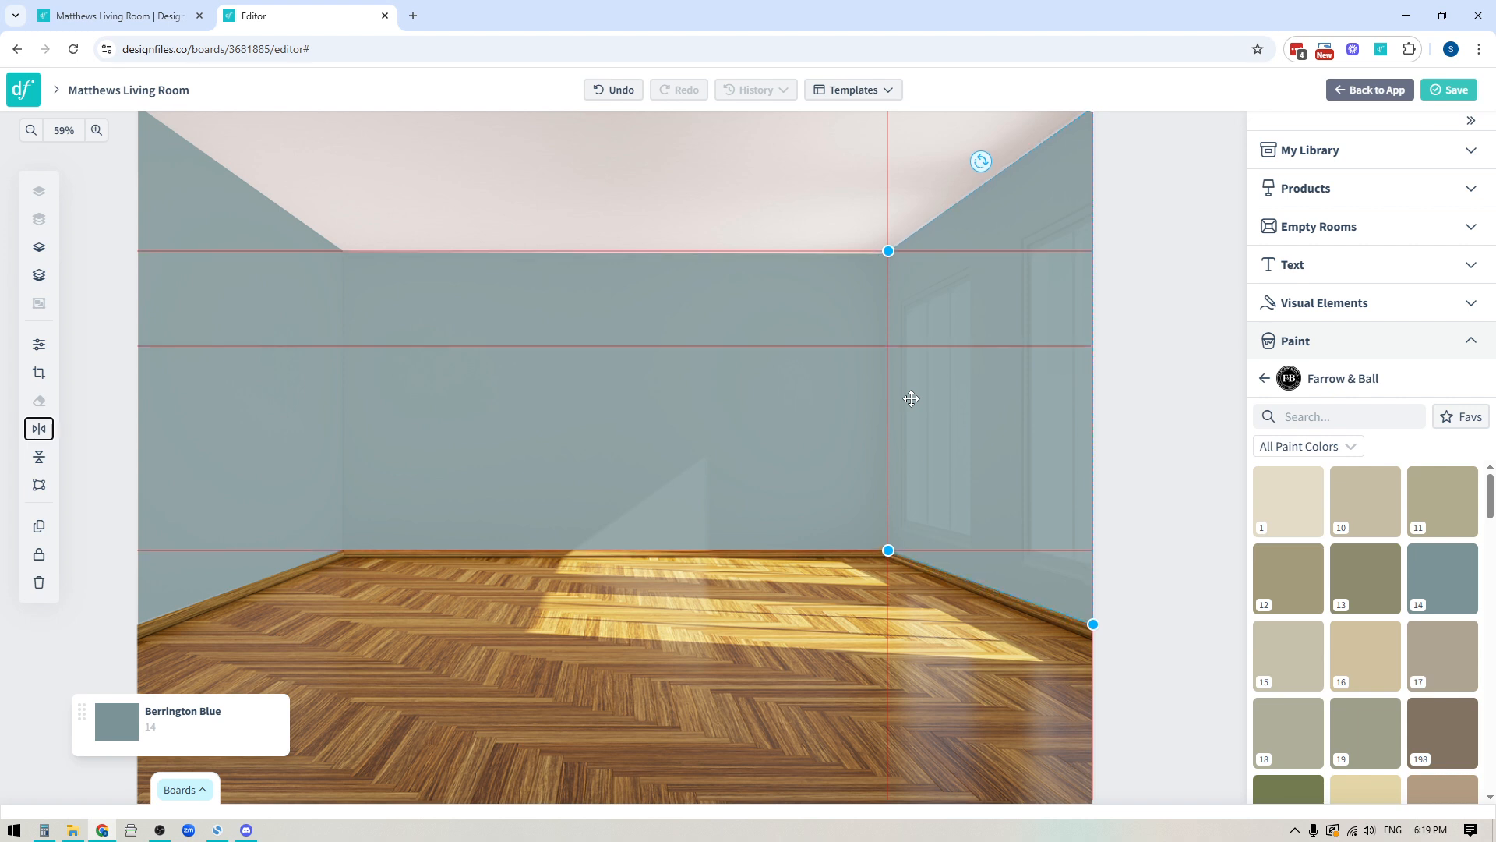
pyautogui.press('Up')
pyautogui.press('Down')
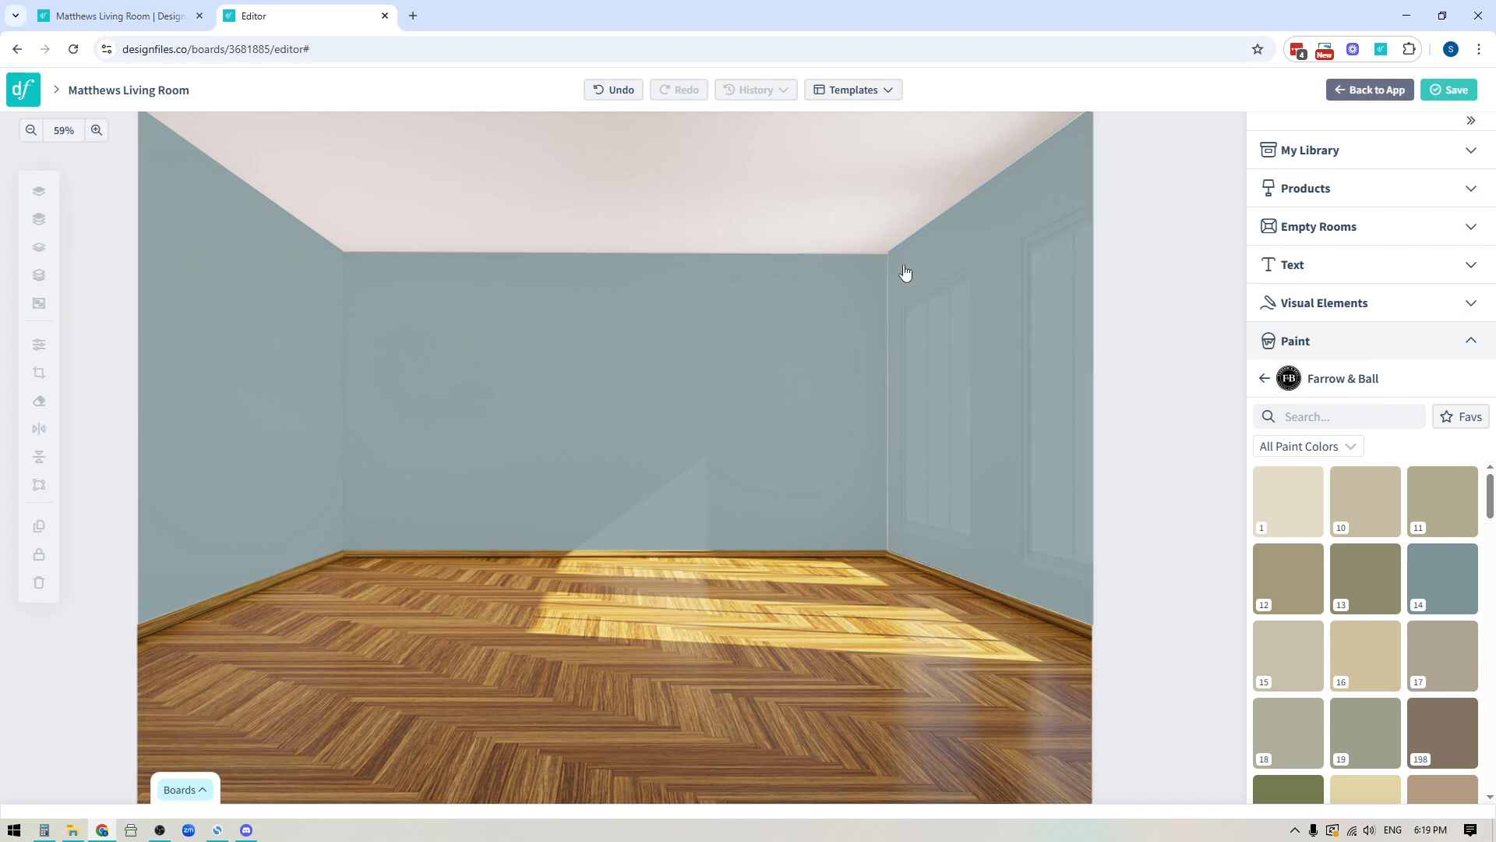
pyautogui.moveTo(905, 271); pyautogui.dragTo(905, 271)
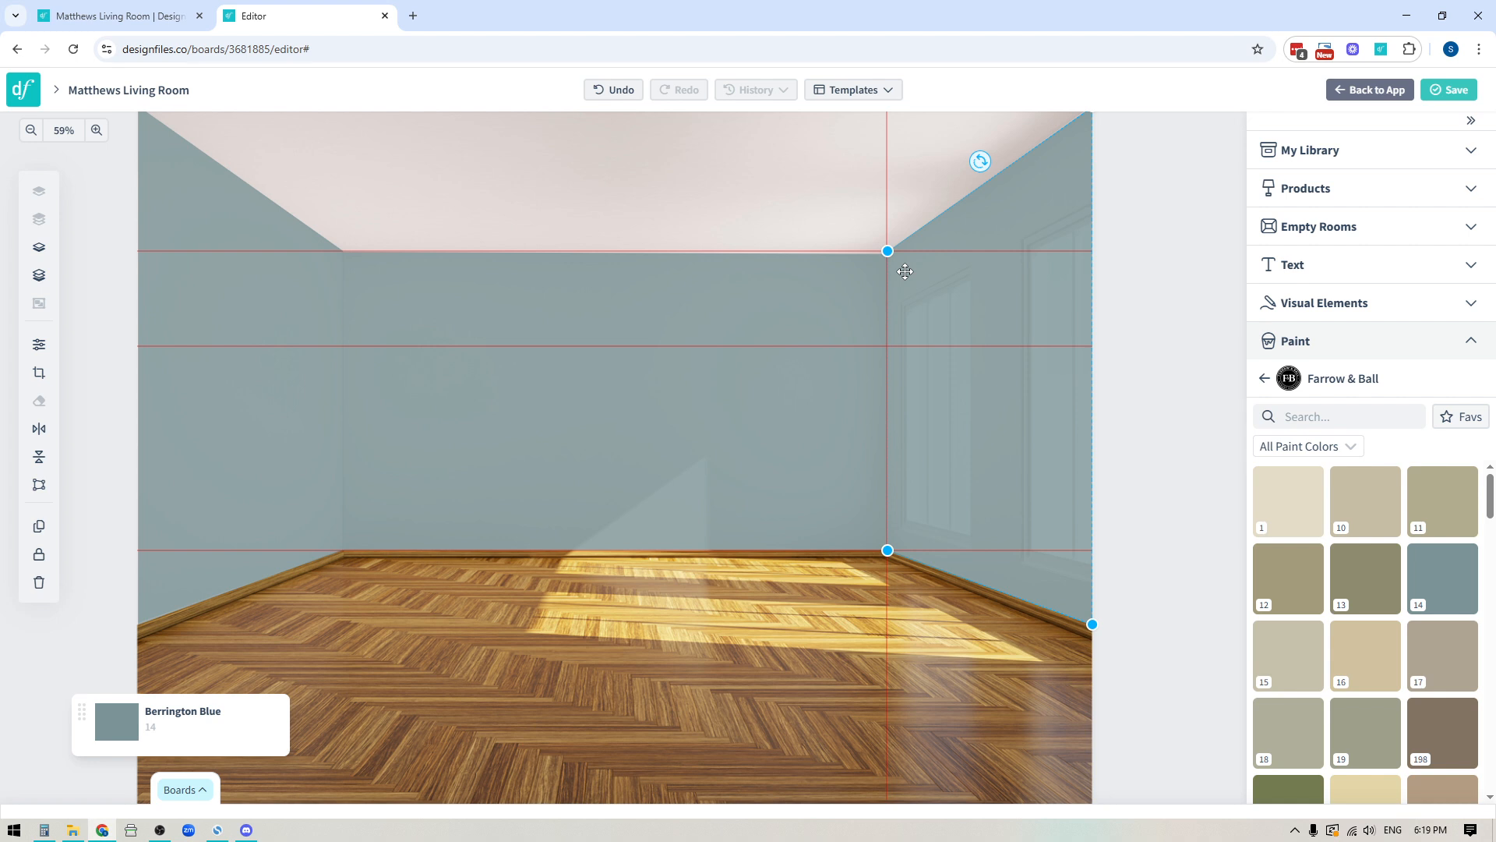
# Perspective-distort the right wall paint's upper inner corner down slightly so it meets the corner of the ceiling and back wall.
pyautogui.moveTo(1146, 201); pyautogui.dragTo(924, 345)
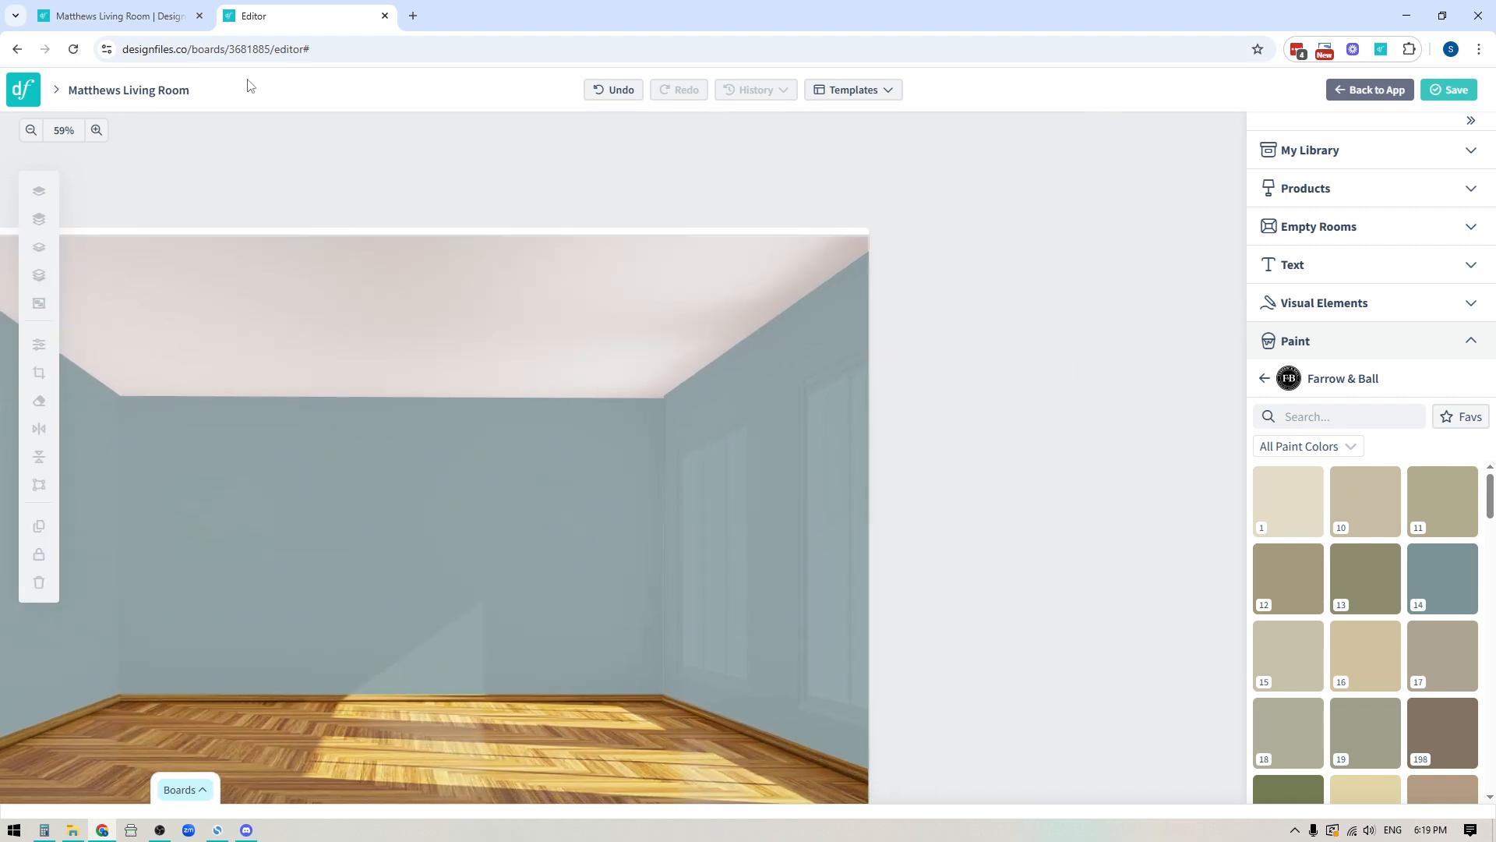
pyautogui.click(96, 130)
pyautogui.click(96, 130)
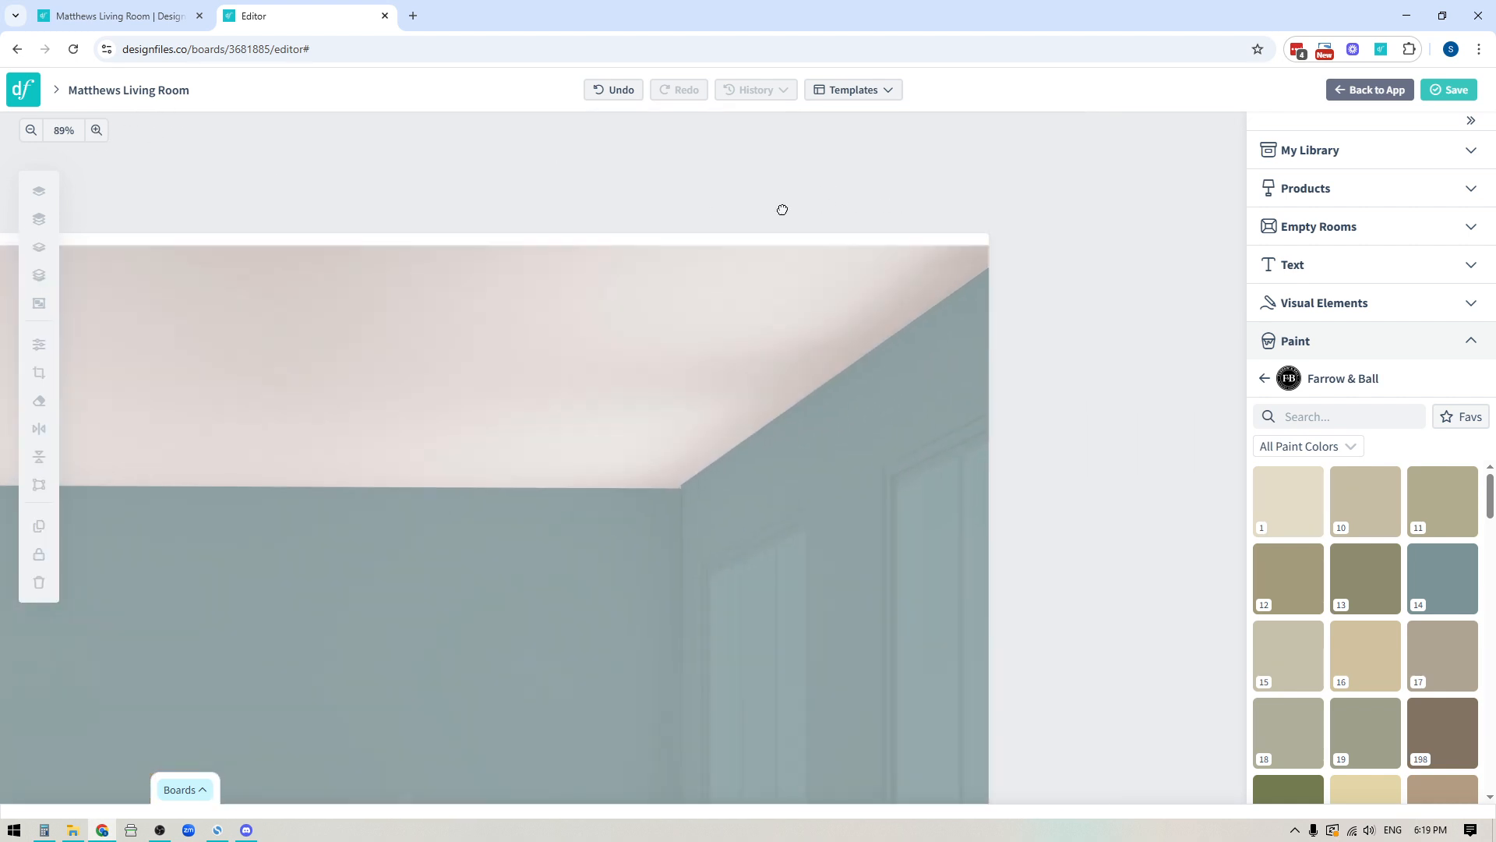
pyautogui.moveTo(783, 210); pyautogui.dragTo(685, 207)
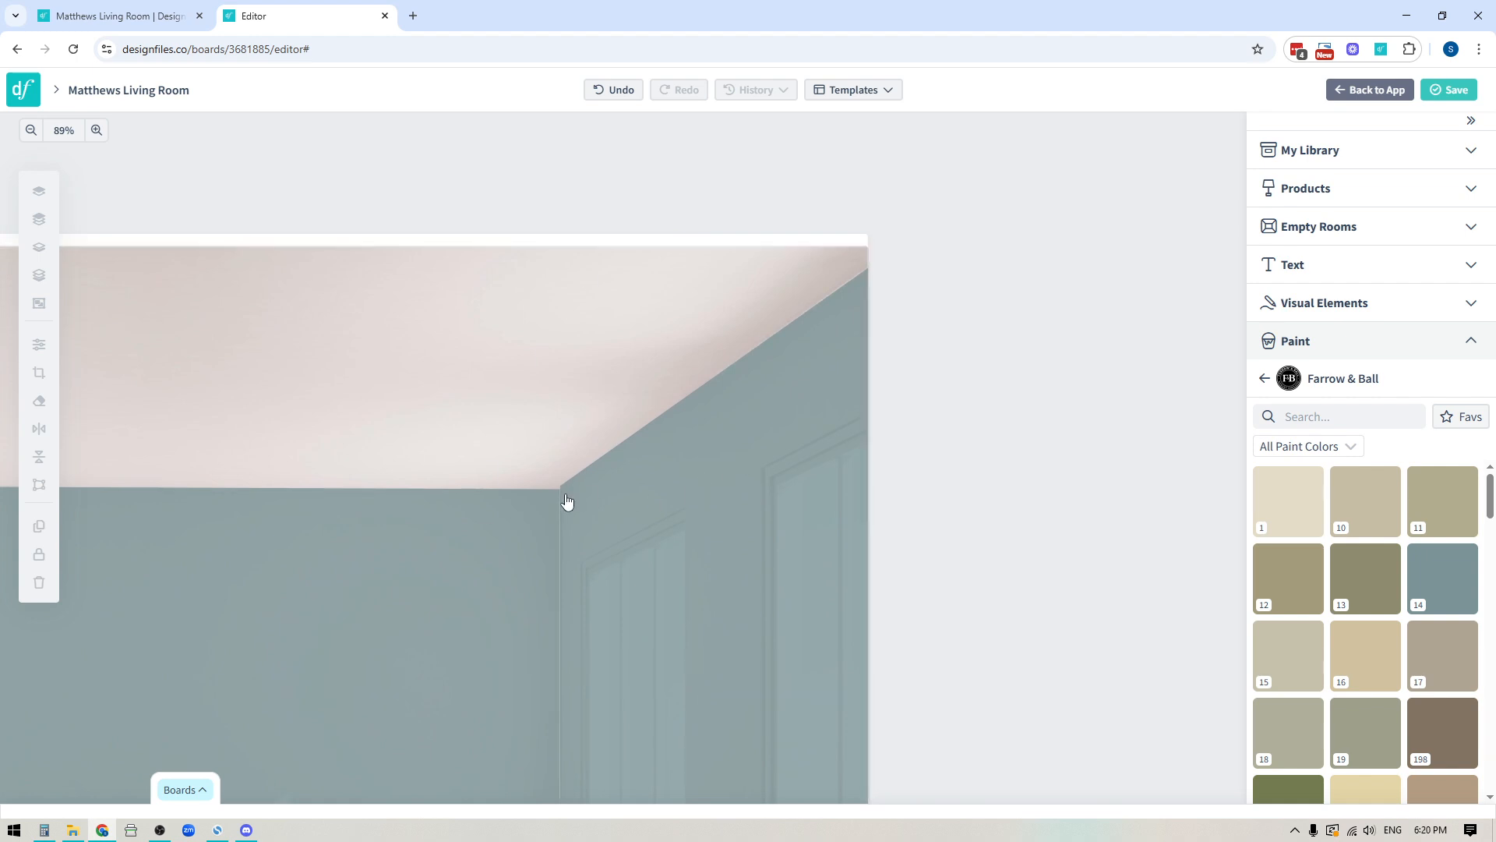
pyautogui.click(831, 404)
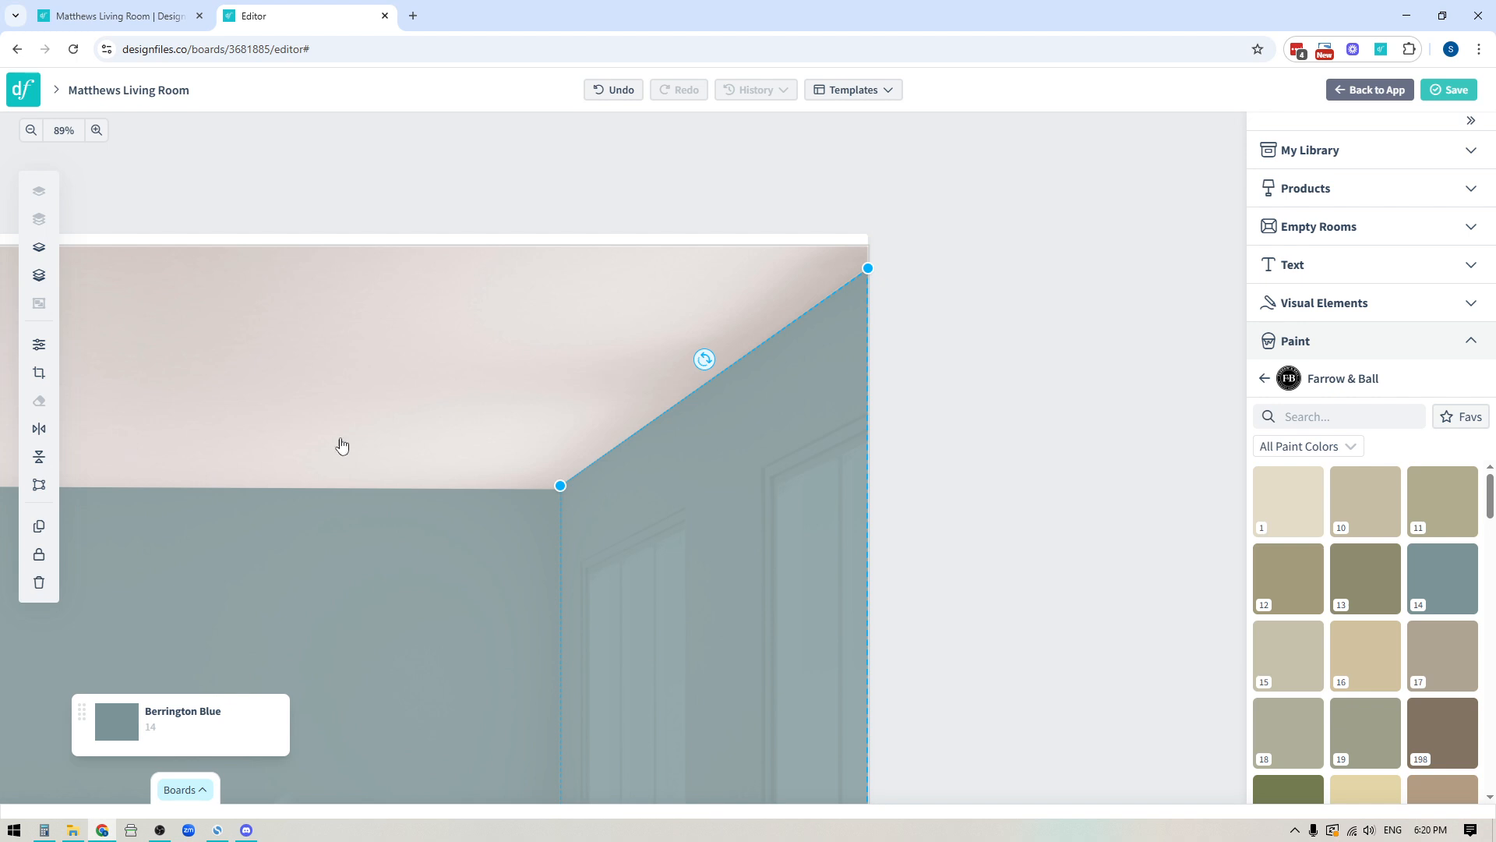
pyautogui.click(39, 484)
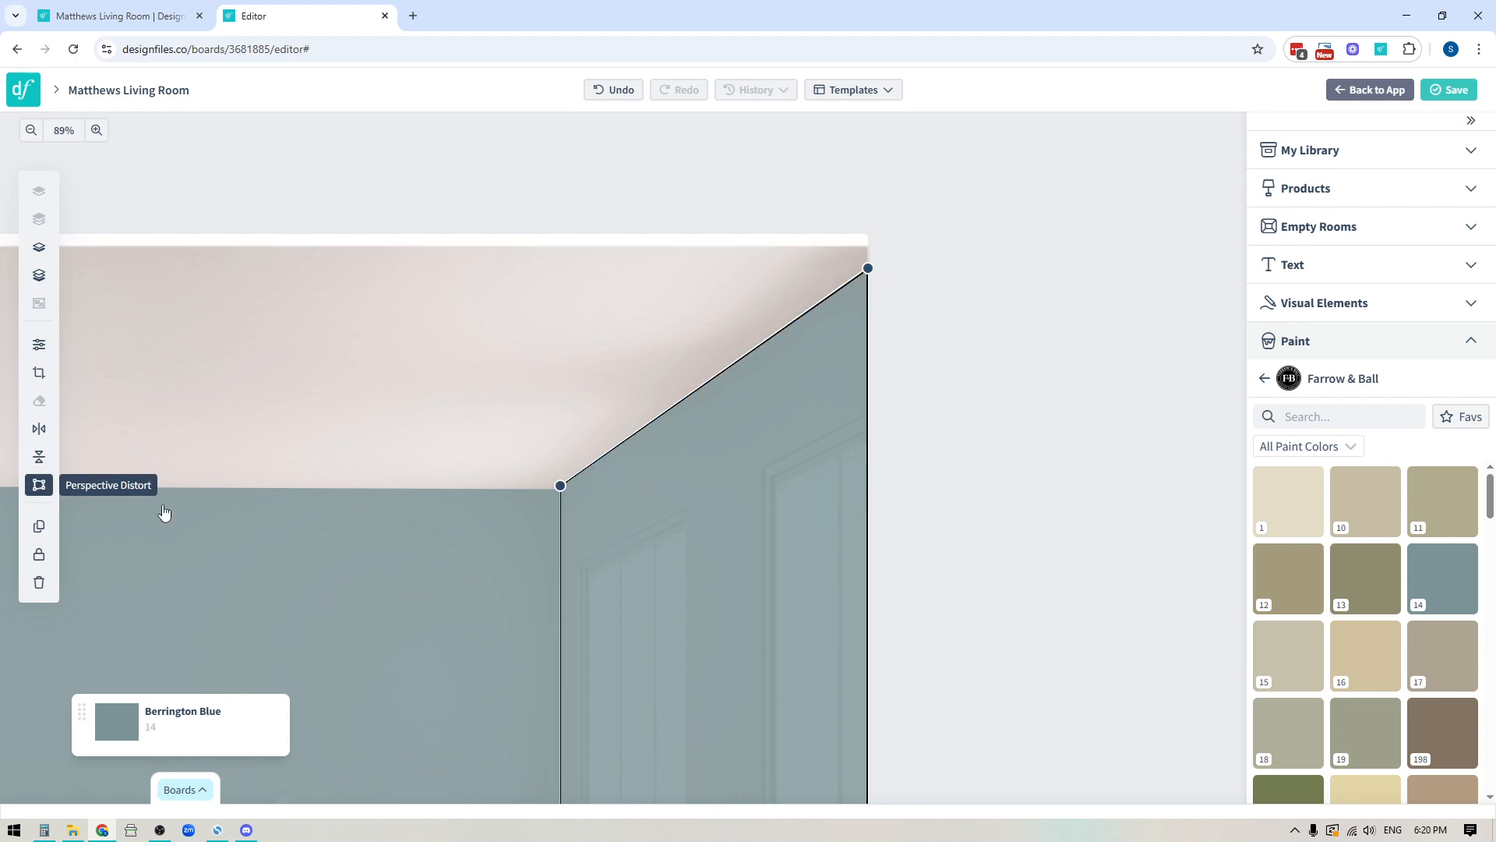
pyautogui.moveTo(559, 485); pyautogui.dragTo(559, 491)
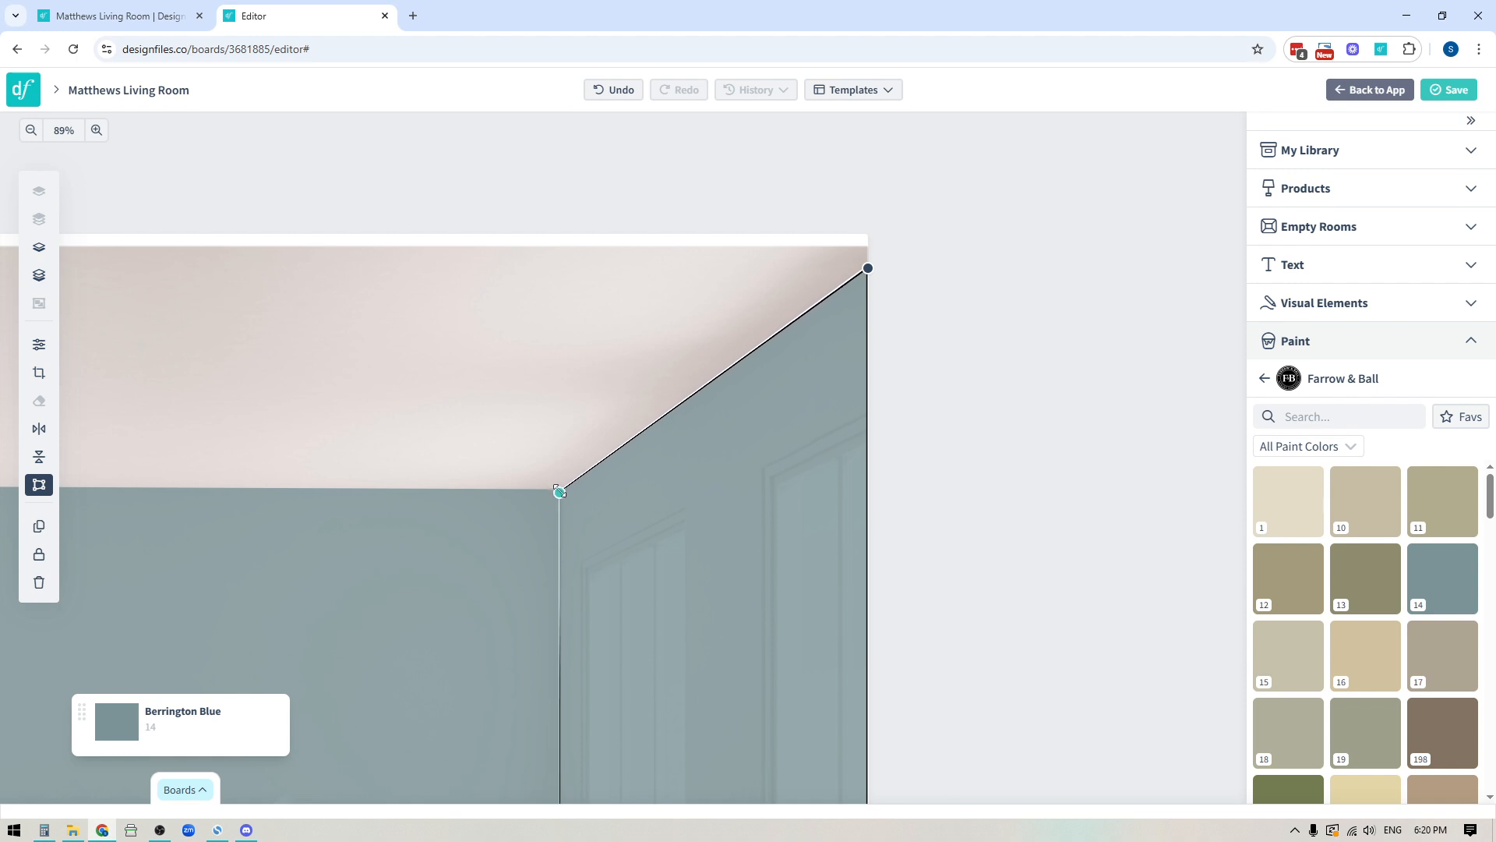
pyautogui.click(1013, 472)
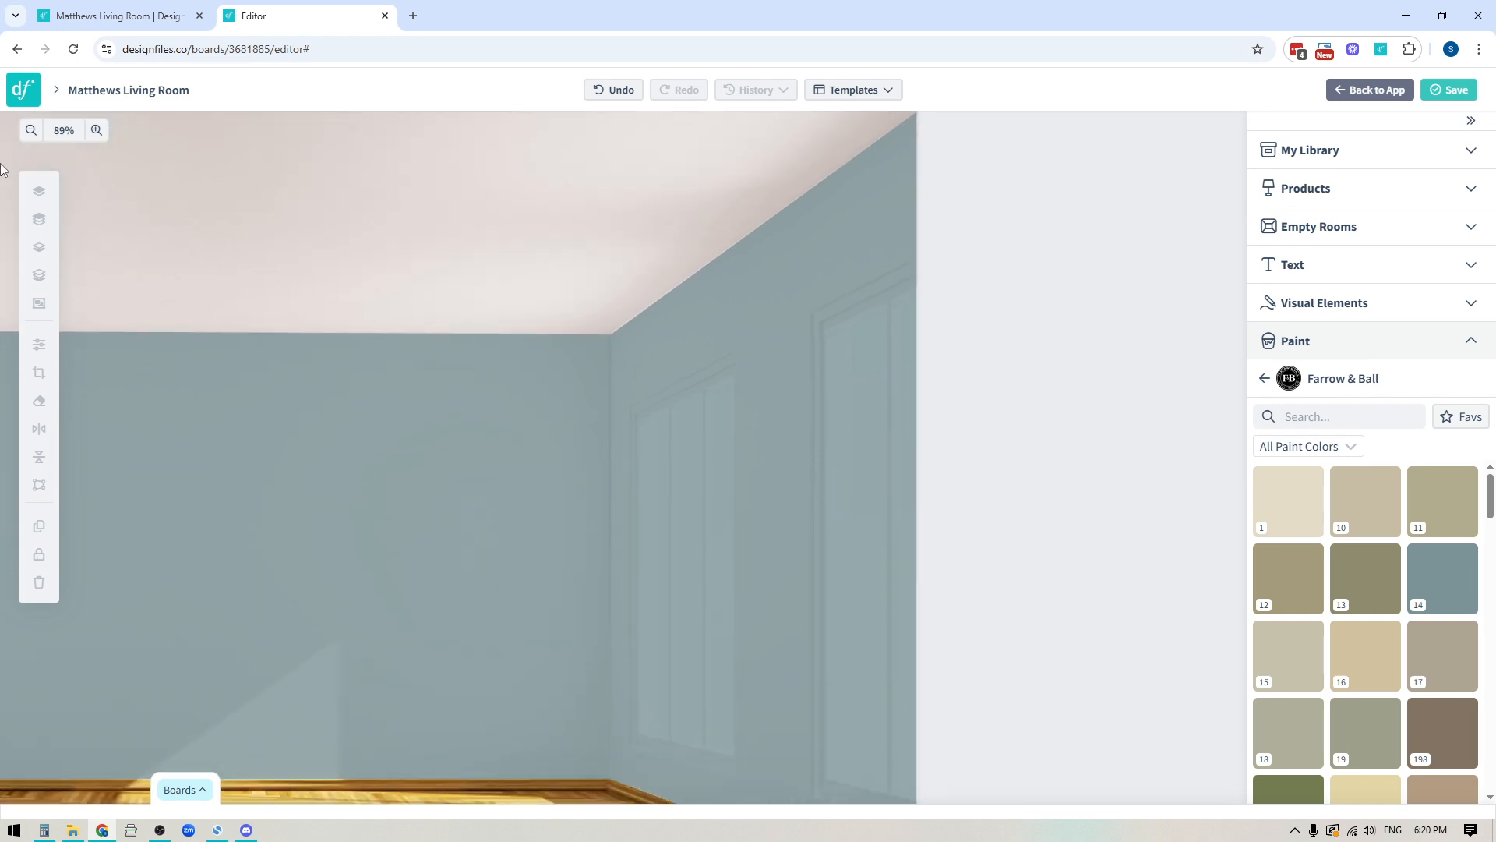
# Duplicate the empty room image.
pyautogui.click(31, 130)
pyautogui.moveTo(980, 371); pyautogui.dragTo(1234, 396)
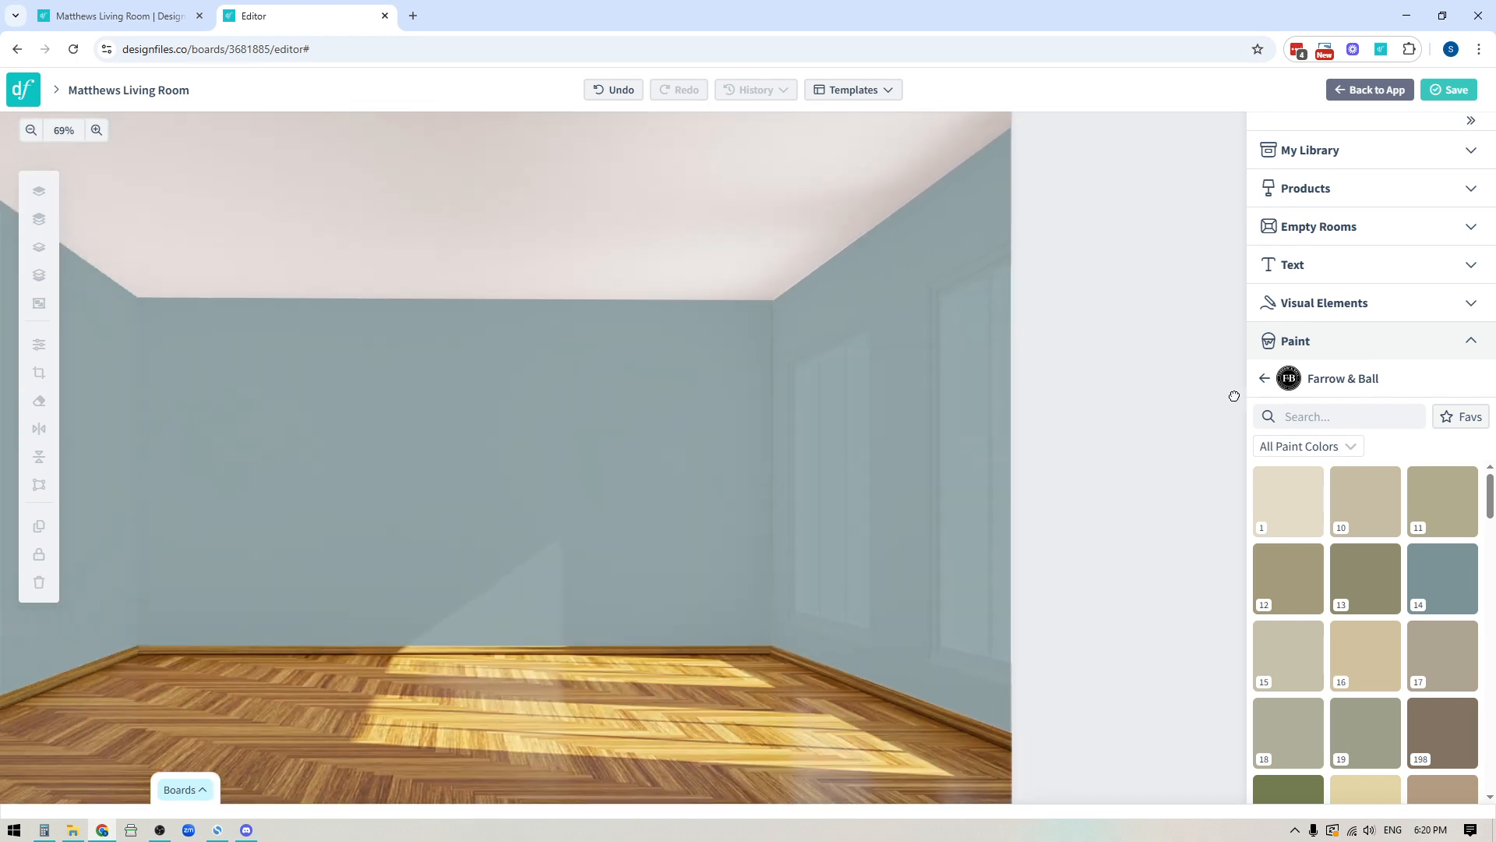
pyautogui.moveTo(1115, 409); pyautogui.dragTo(1289, 424)
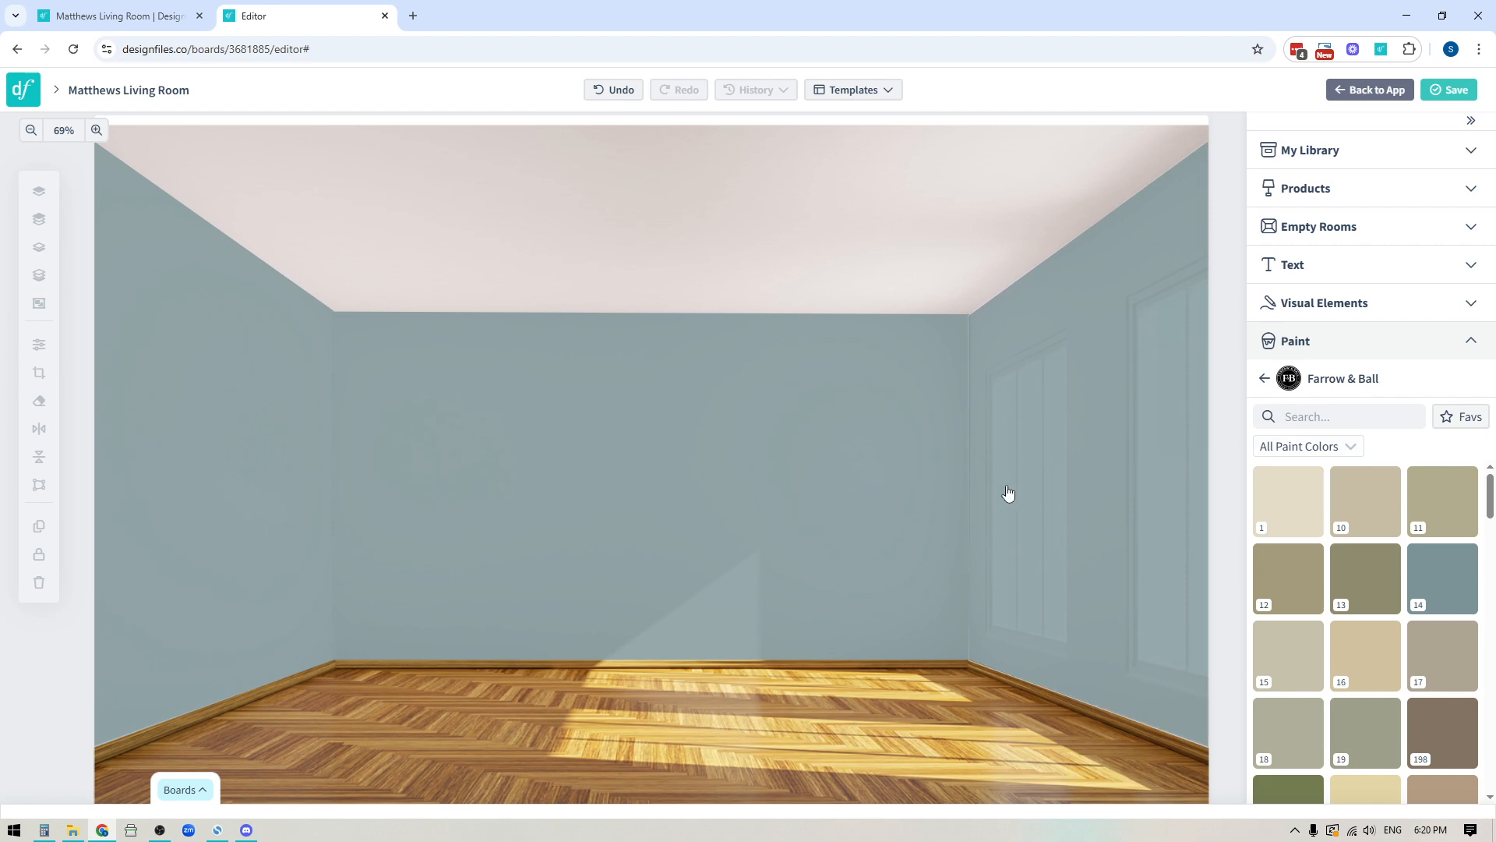
pyautogui.click(704, 226)
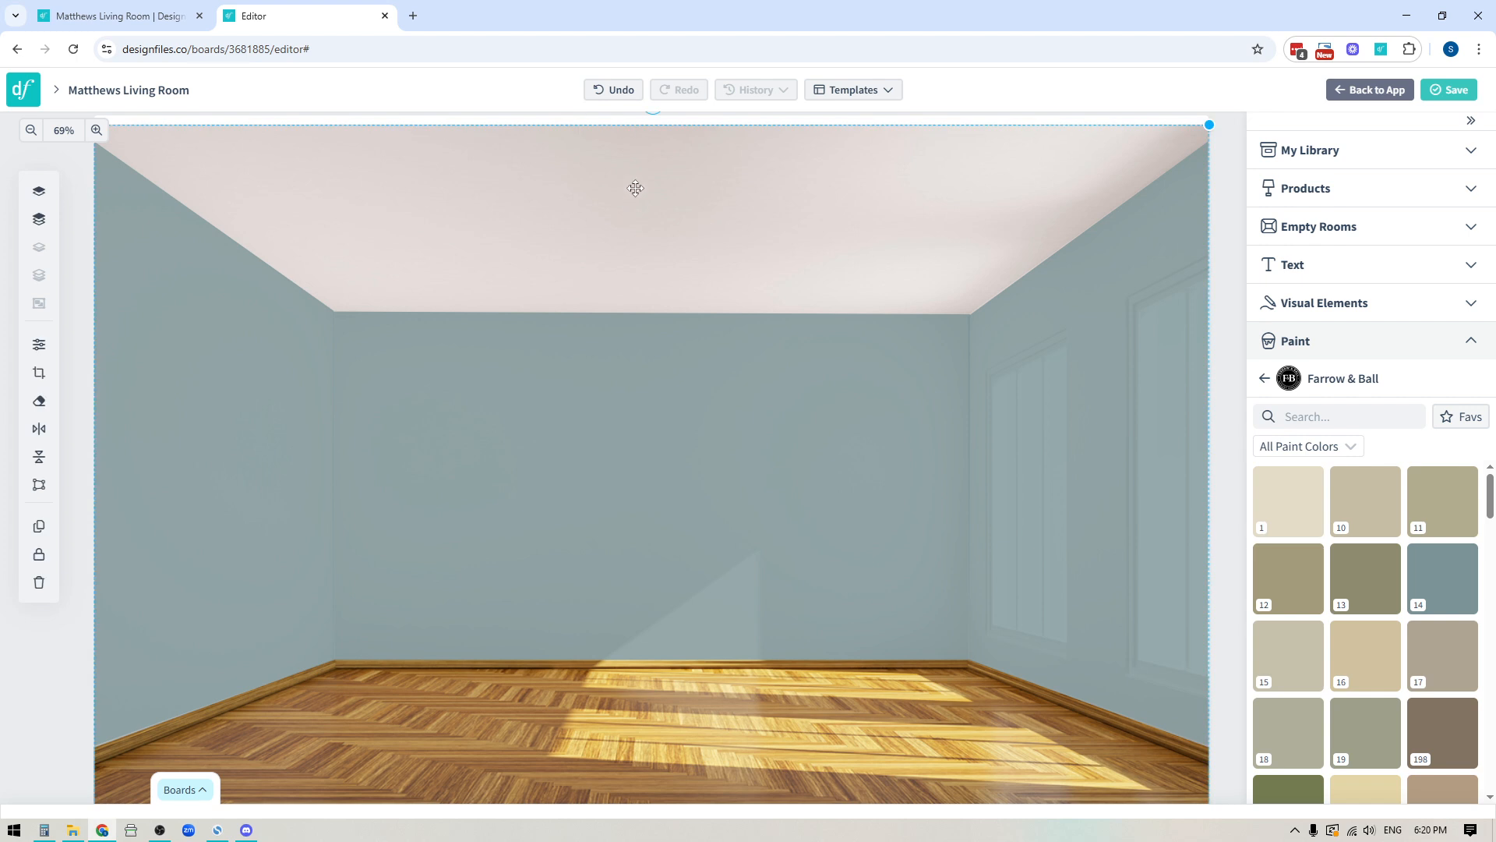
pyautogui.click(39, 526)
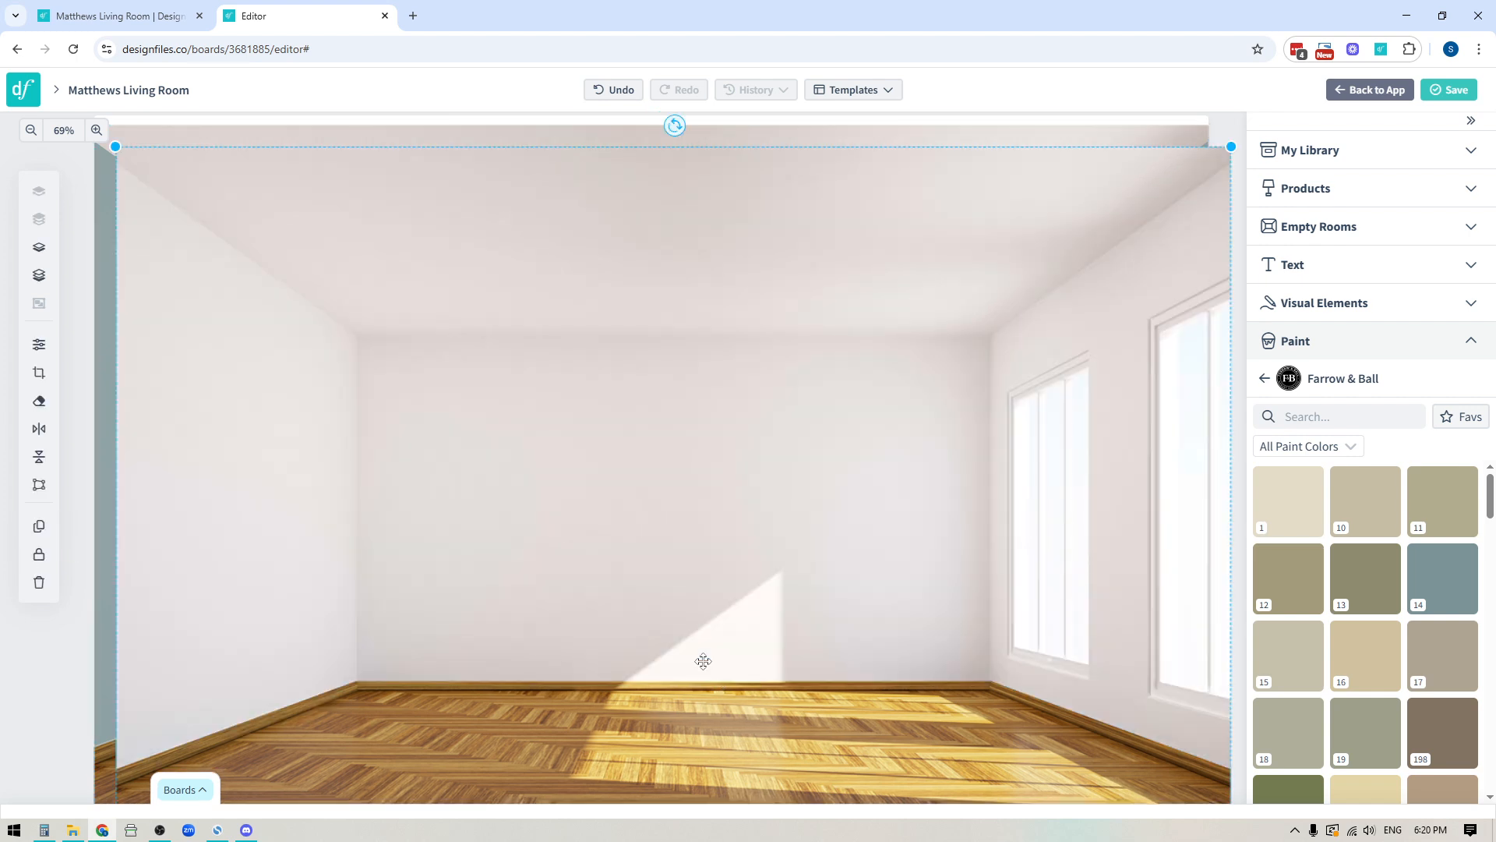
# Cut out the right wall's window nearest the back wall from the room copy with manual background removal, and save the image.
pyautogui.click(38, 402)
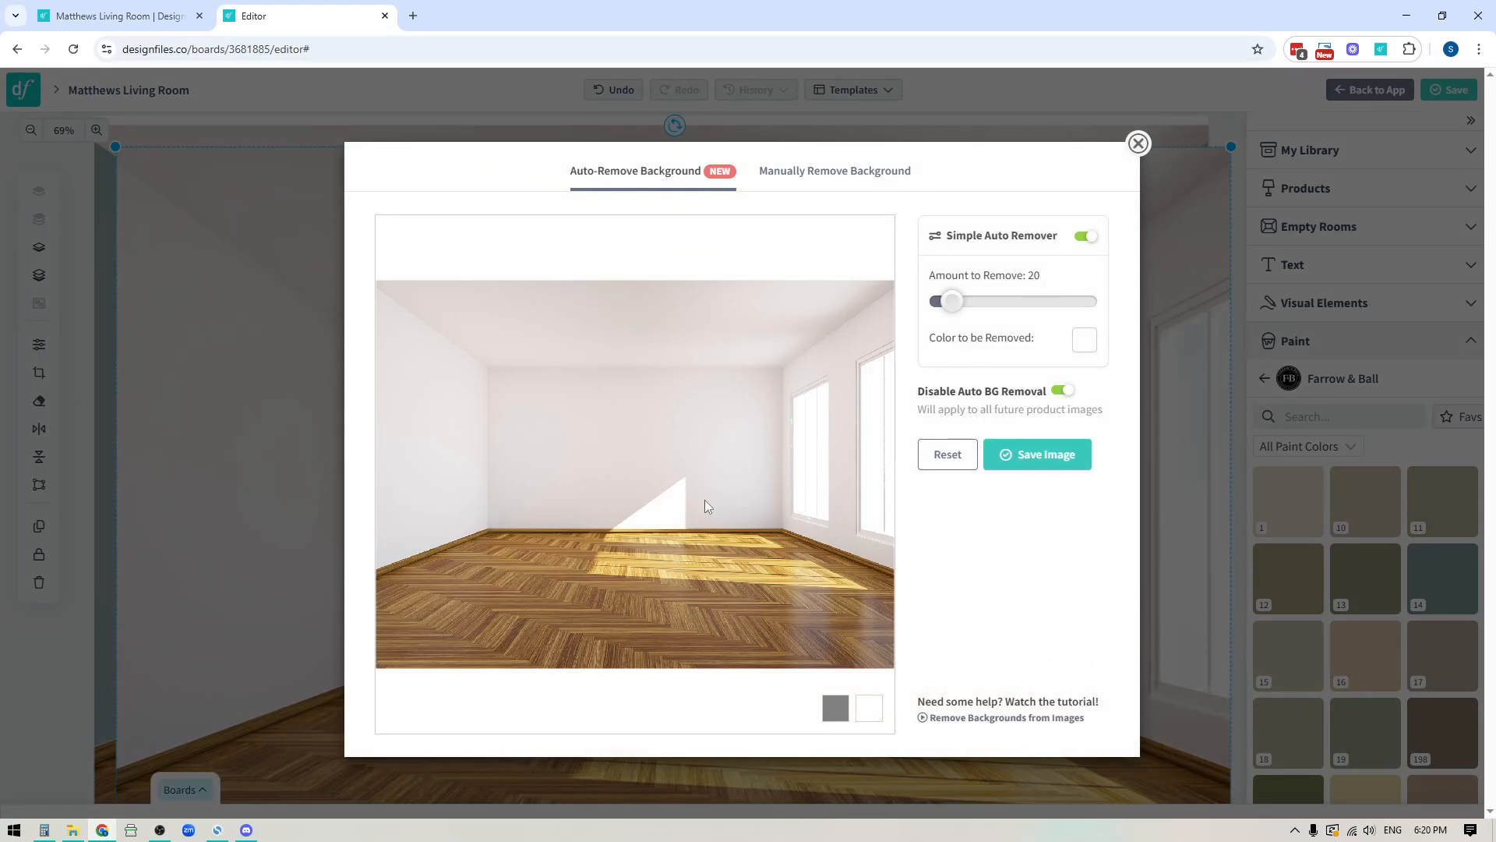
pyautogui.click(841, 177)
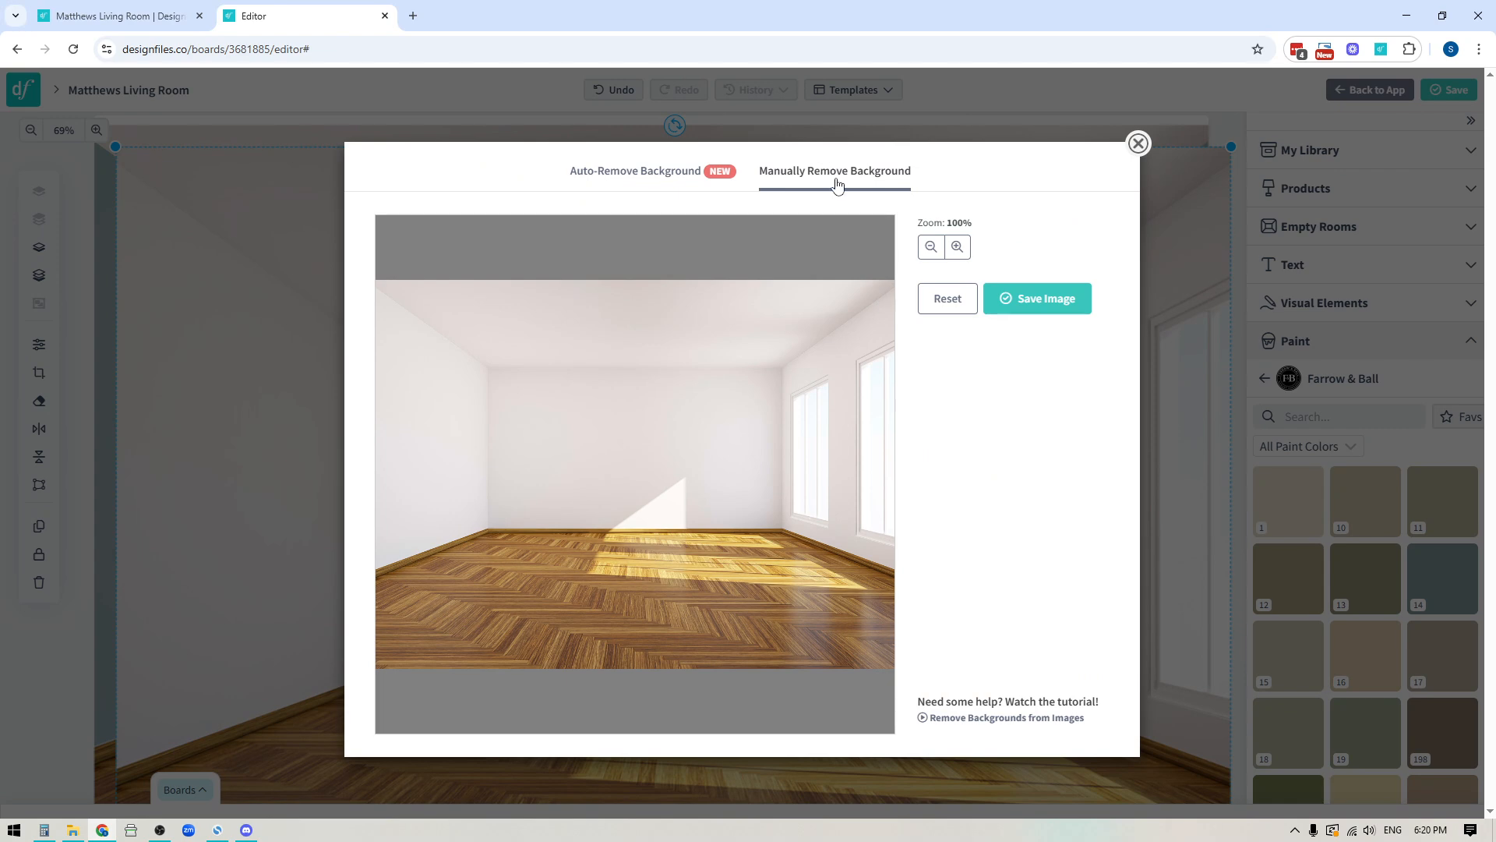
pyautogui.click(956, 248)
pyautogui.click(956, 247)
pyautogui.click(956, 248)
pyautogui.click(957, 248)
pyautogui.click(956, 248)
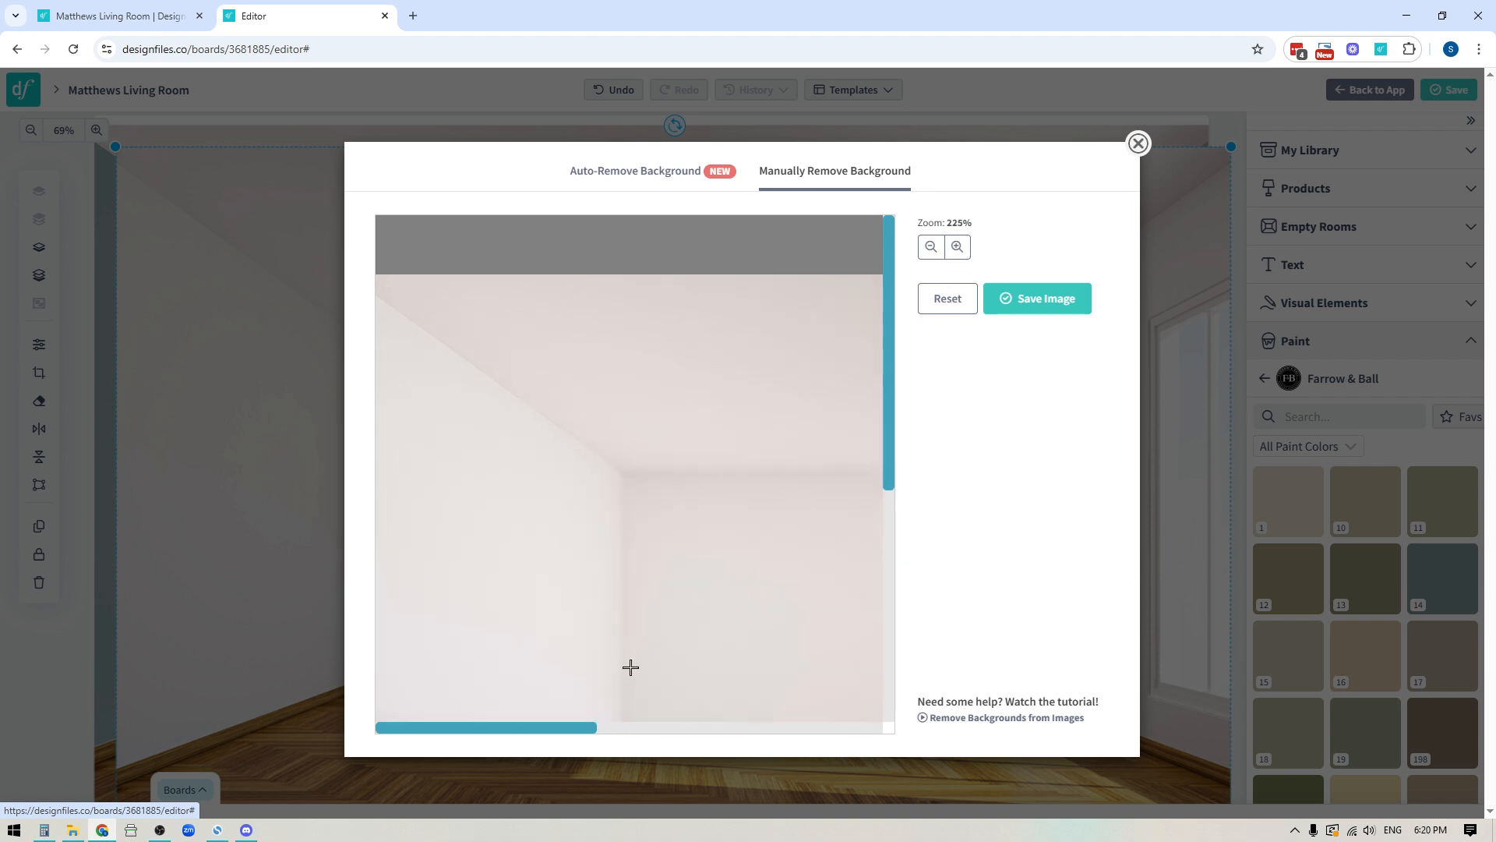
pyautogui.moveTo(577, 731); pyautogui.dragTo(900, 738)
pyautogui.moveTo(892, 471); pyautogui.dragTo(910, 573)
pyautogui.scroll(1, 910, 572)
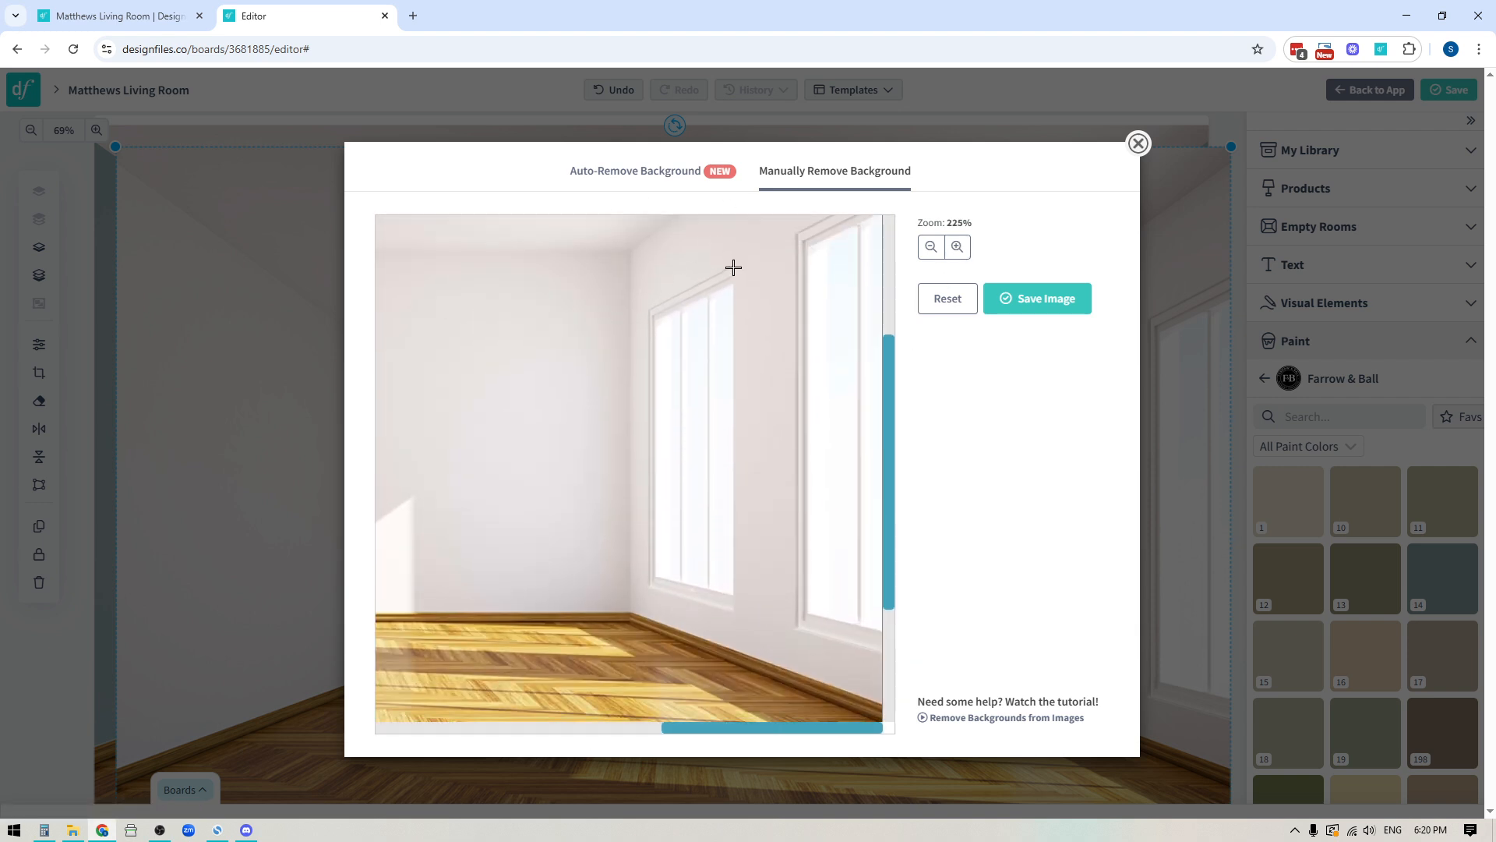
pyautogui.click(648, 310)
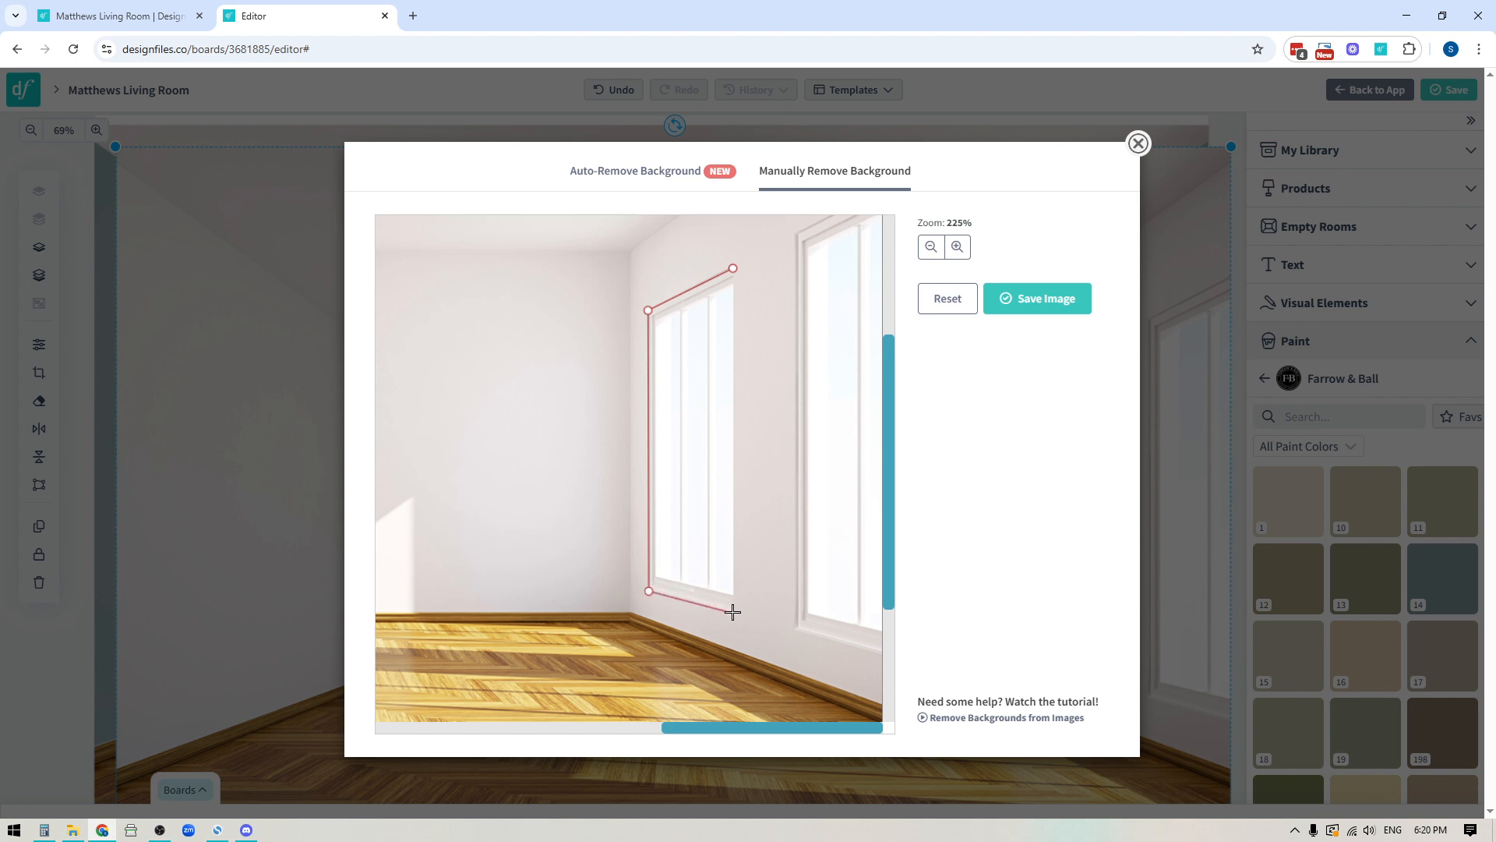
pyautogui.click(733, 268)
pyautogui.click(1045, 297)
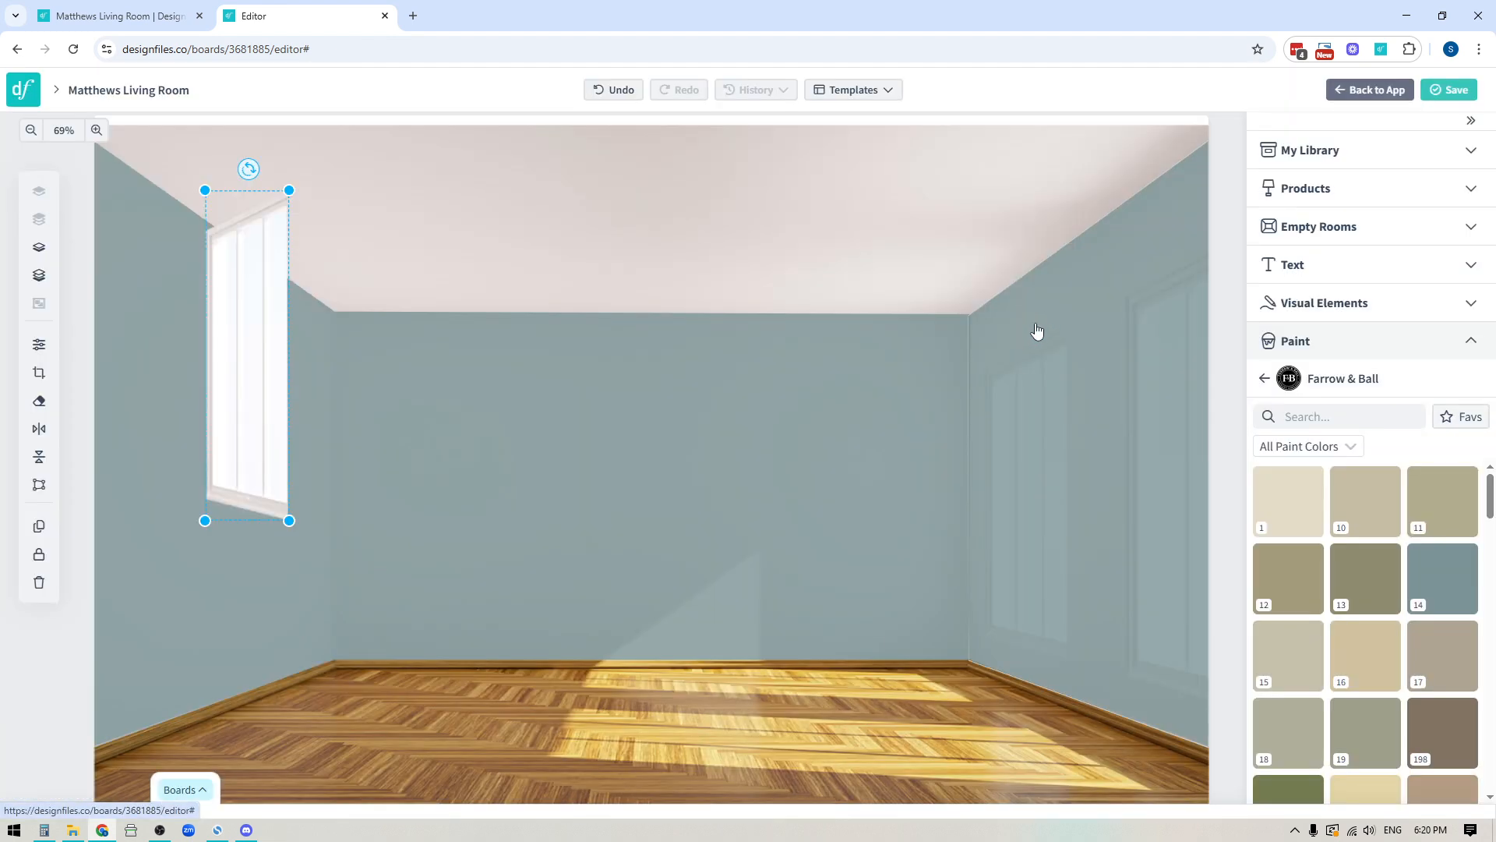
# Set the right wall paint's transparency to 27 and align the window cutout over the original window nearest the back wall.
pyautogui.moveTo(250, 314); pyautogui.dragTo(1029, 397)
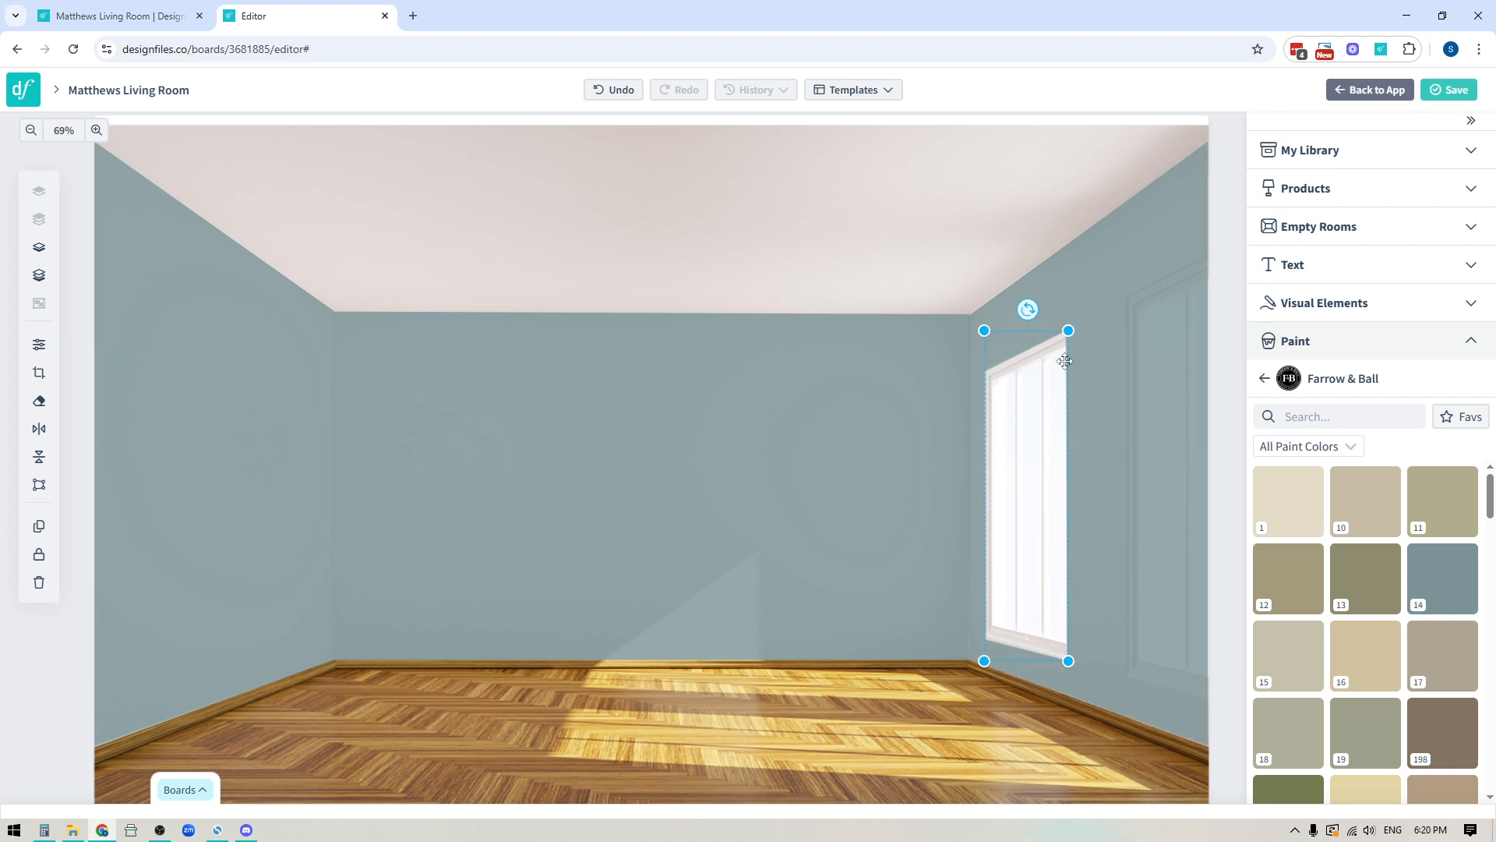
pyautogui.click(1092, 276)
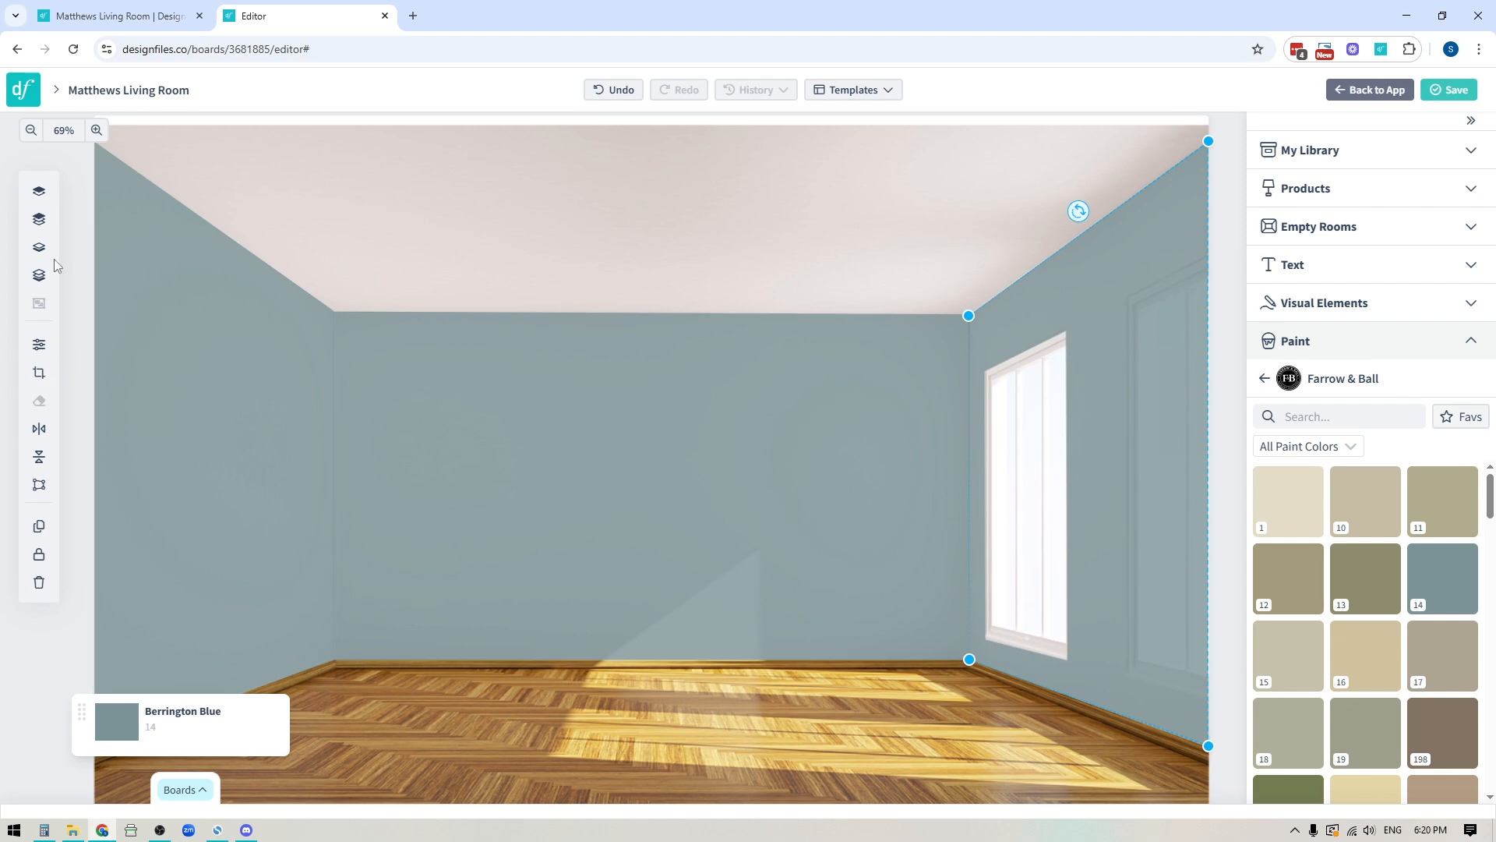
pyautogui.click(37, 345)
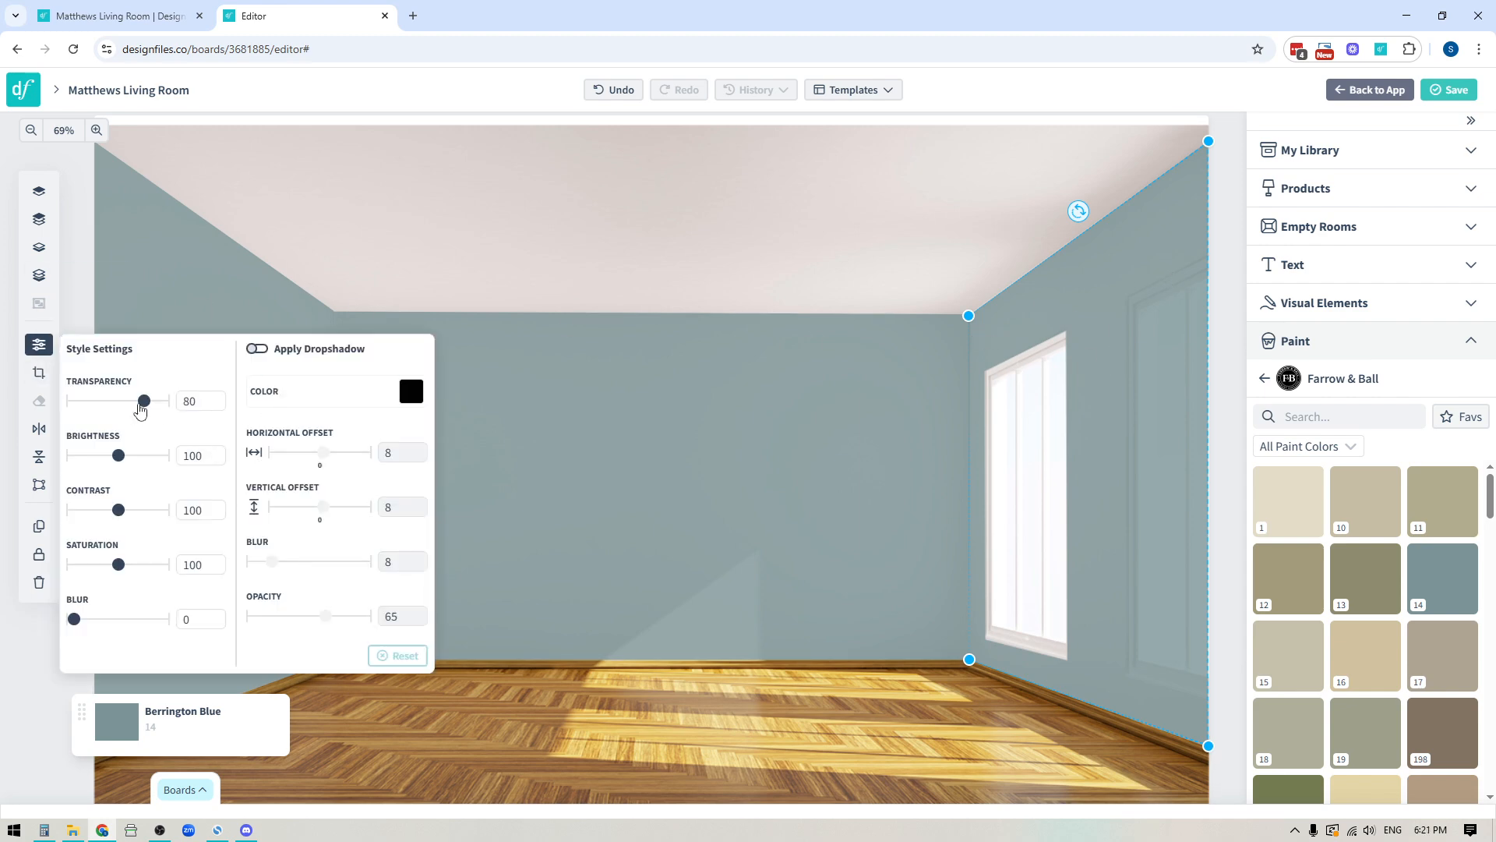
pyautogui.moveTo(141, 411); pyautogui.dragTo(94, 411)
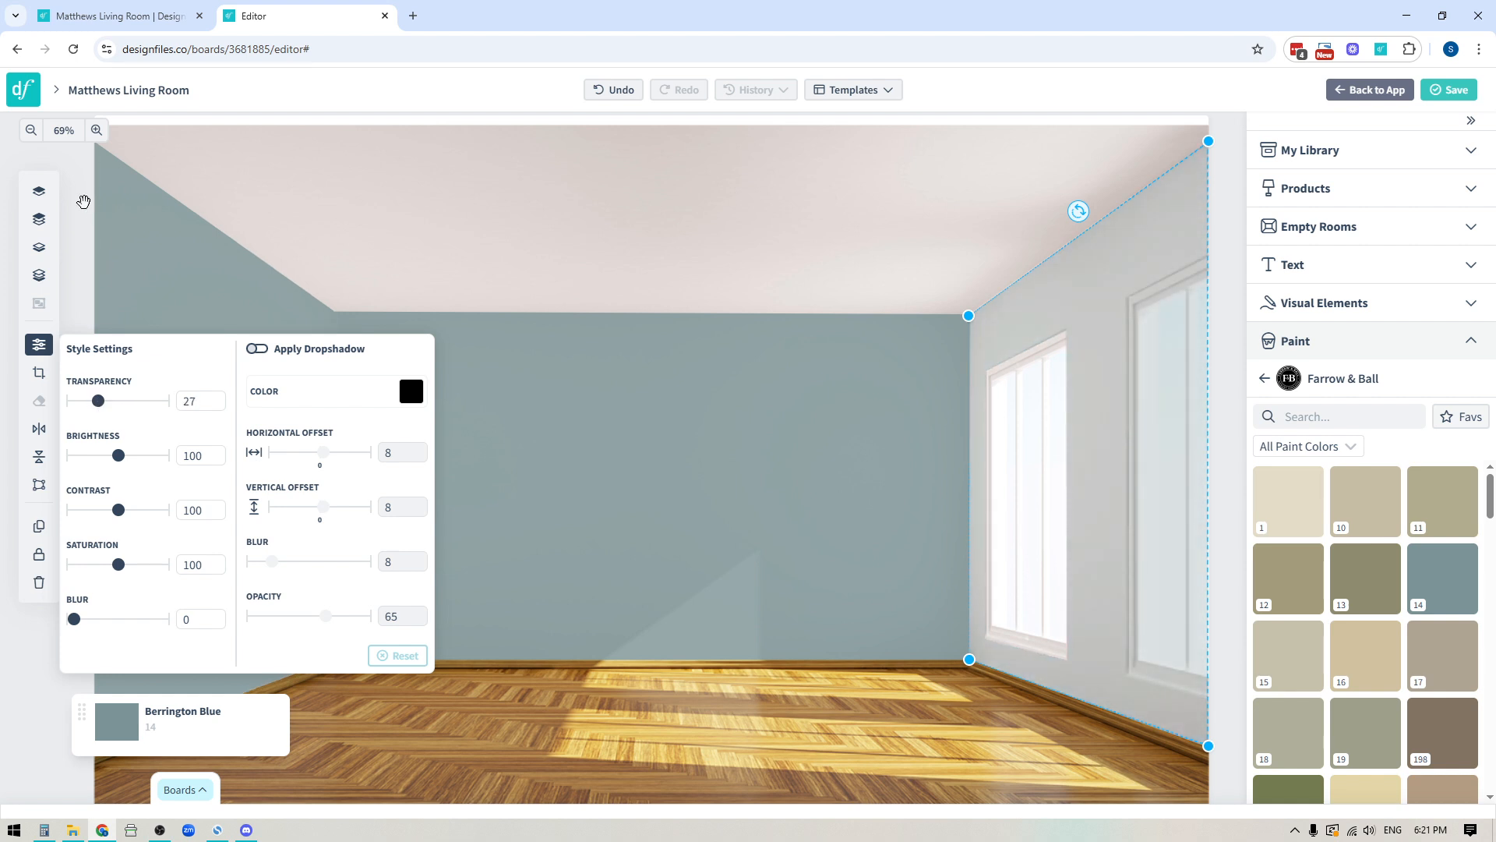
pyautogui.click(87, 201)
pyautogui.click(1043, 400)
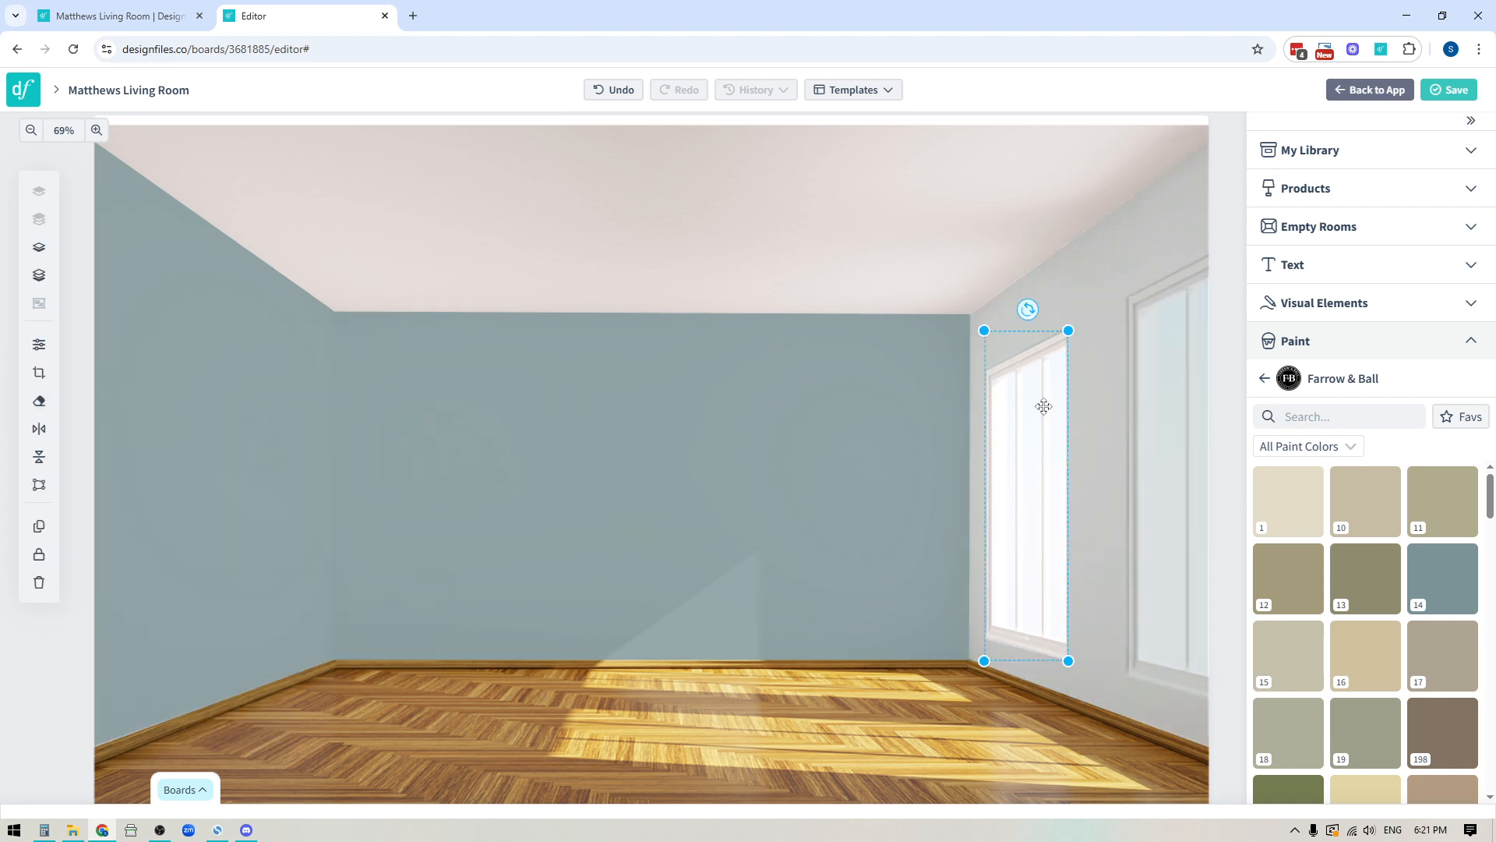
pyautogui.moveTo(1043, 406); pyautogui.dragTo(1043, 405)
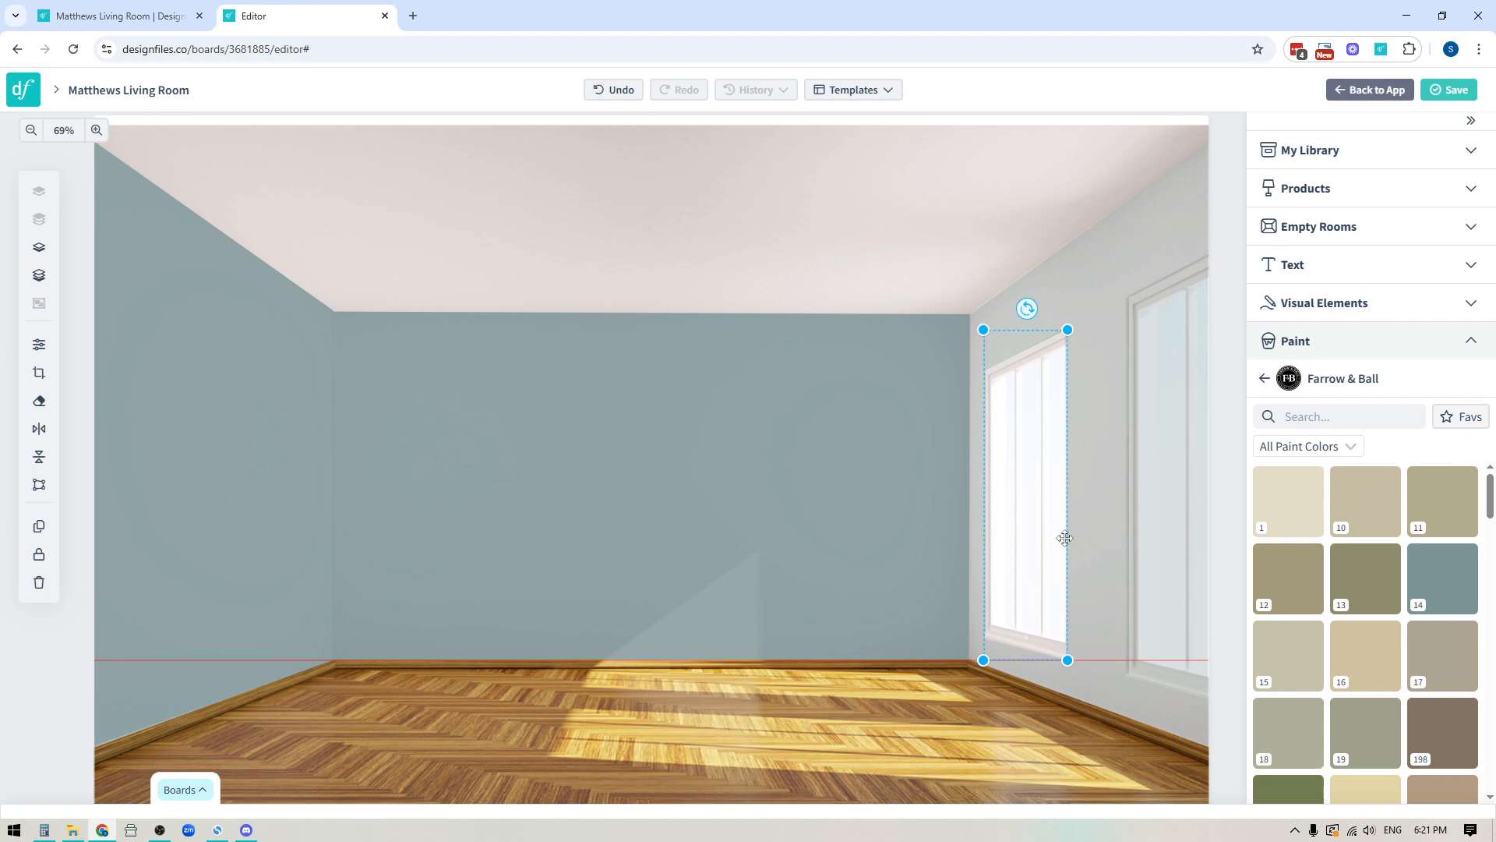
# Duplicate the empty room image and open the copy for manual background removal.
pyautogui.click(685, 203)
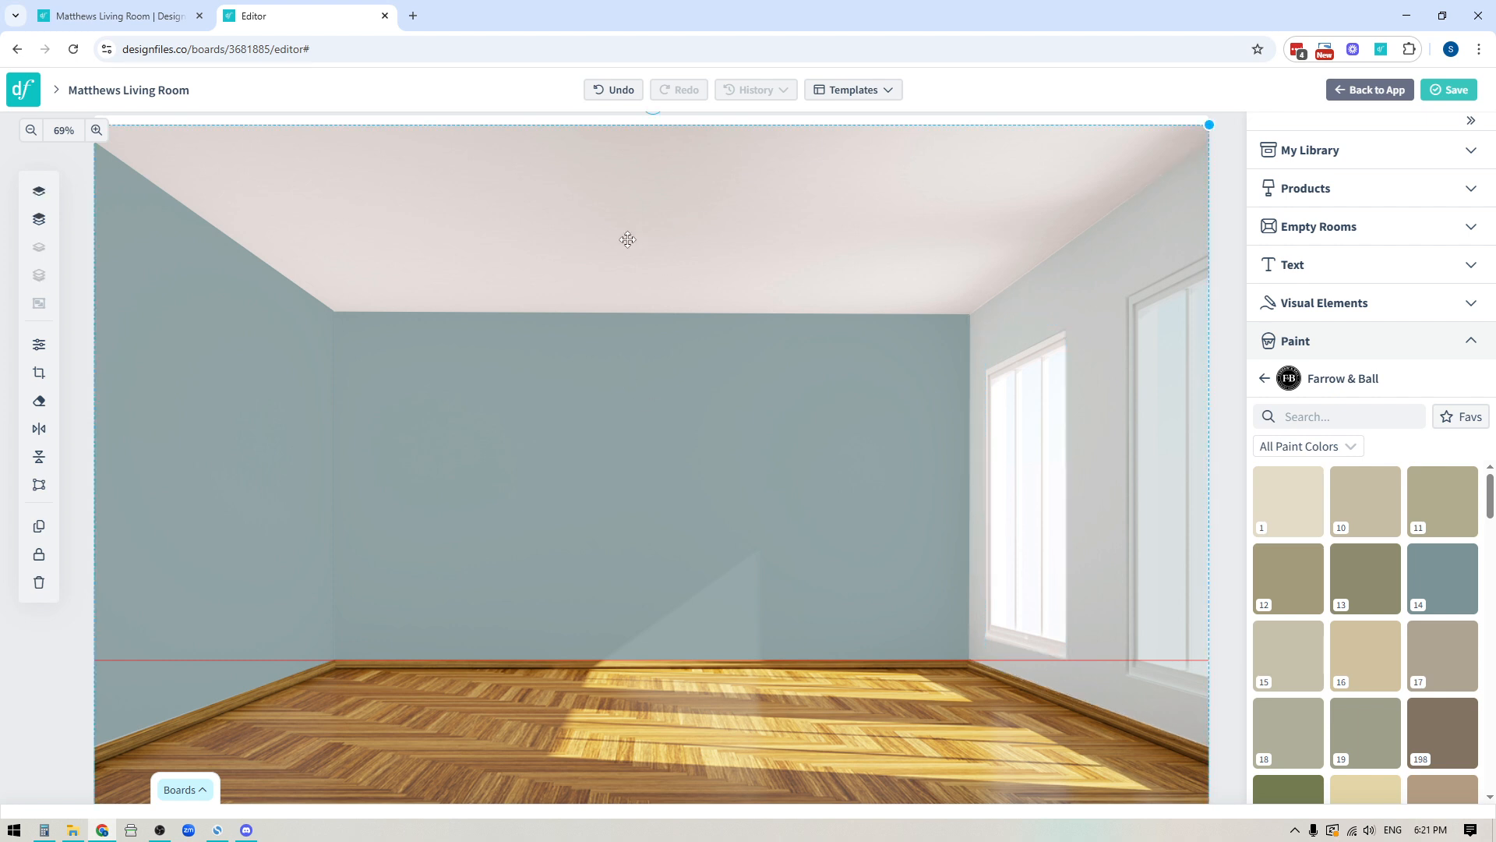
pyautogui.click(39, 526)
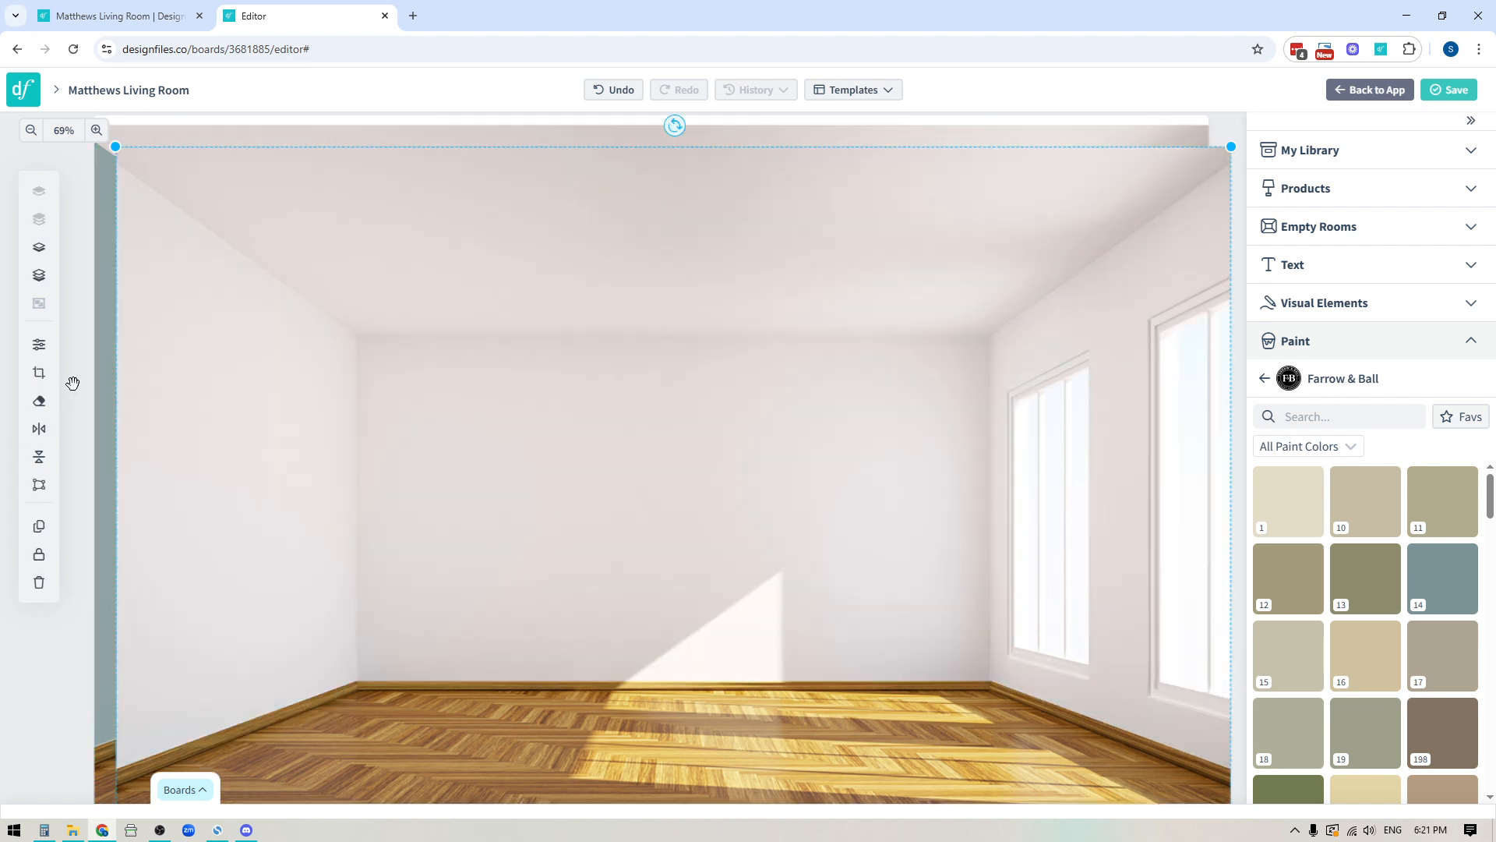
pyautogui.click(39, 402)
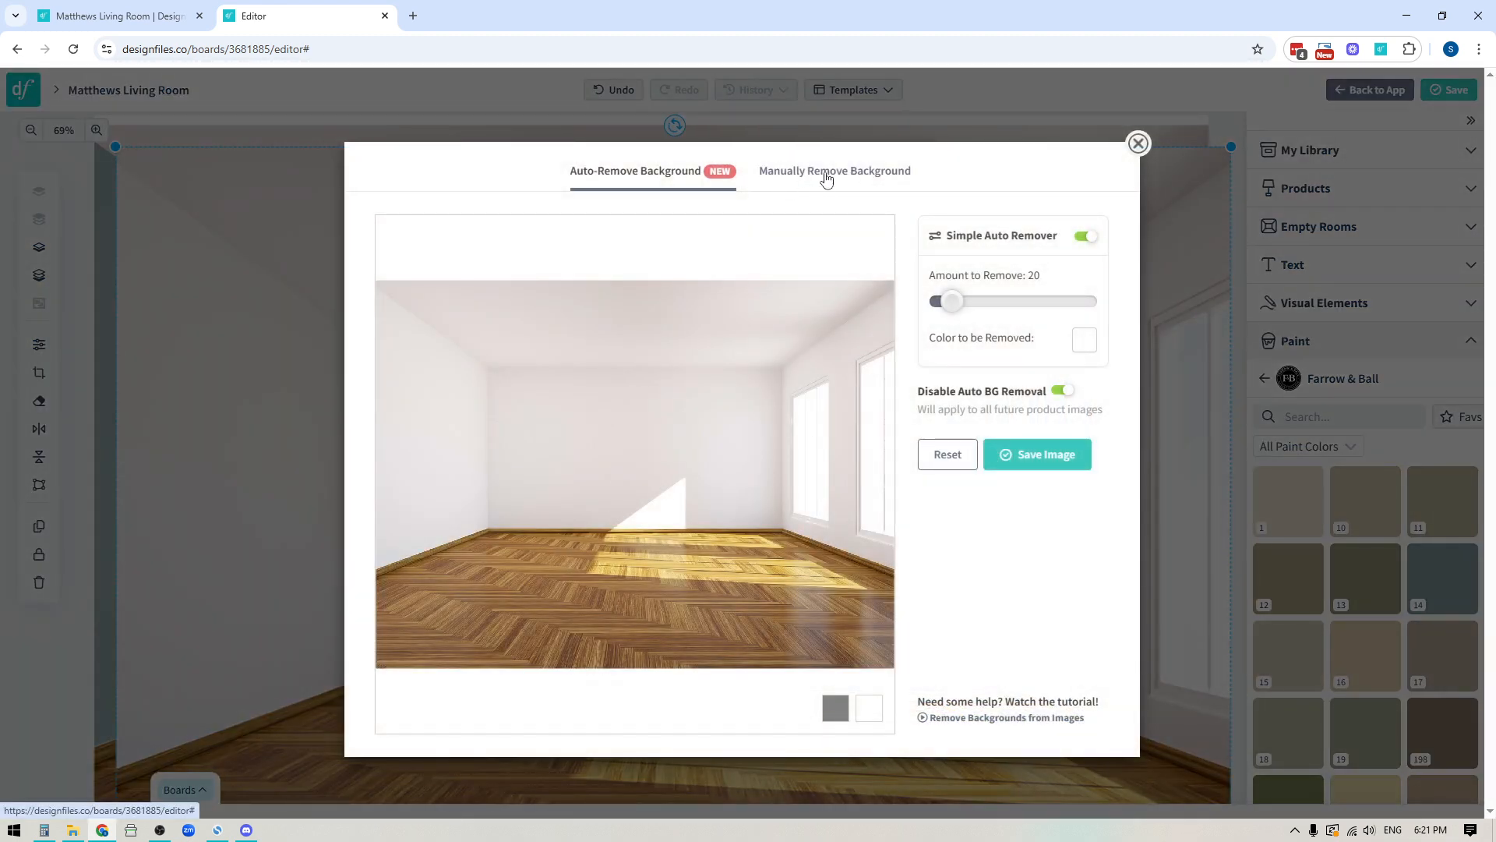
pyautogui.click(828, 173)
# Outline the right wall's foreground window, cut off by the image edge, as the area to keep, and save the image.
pyautogui.click(957, 247)
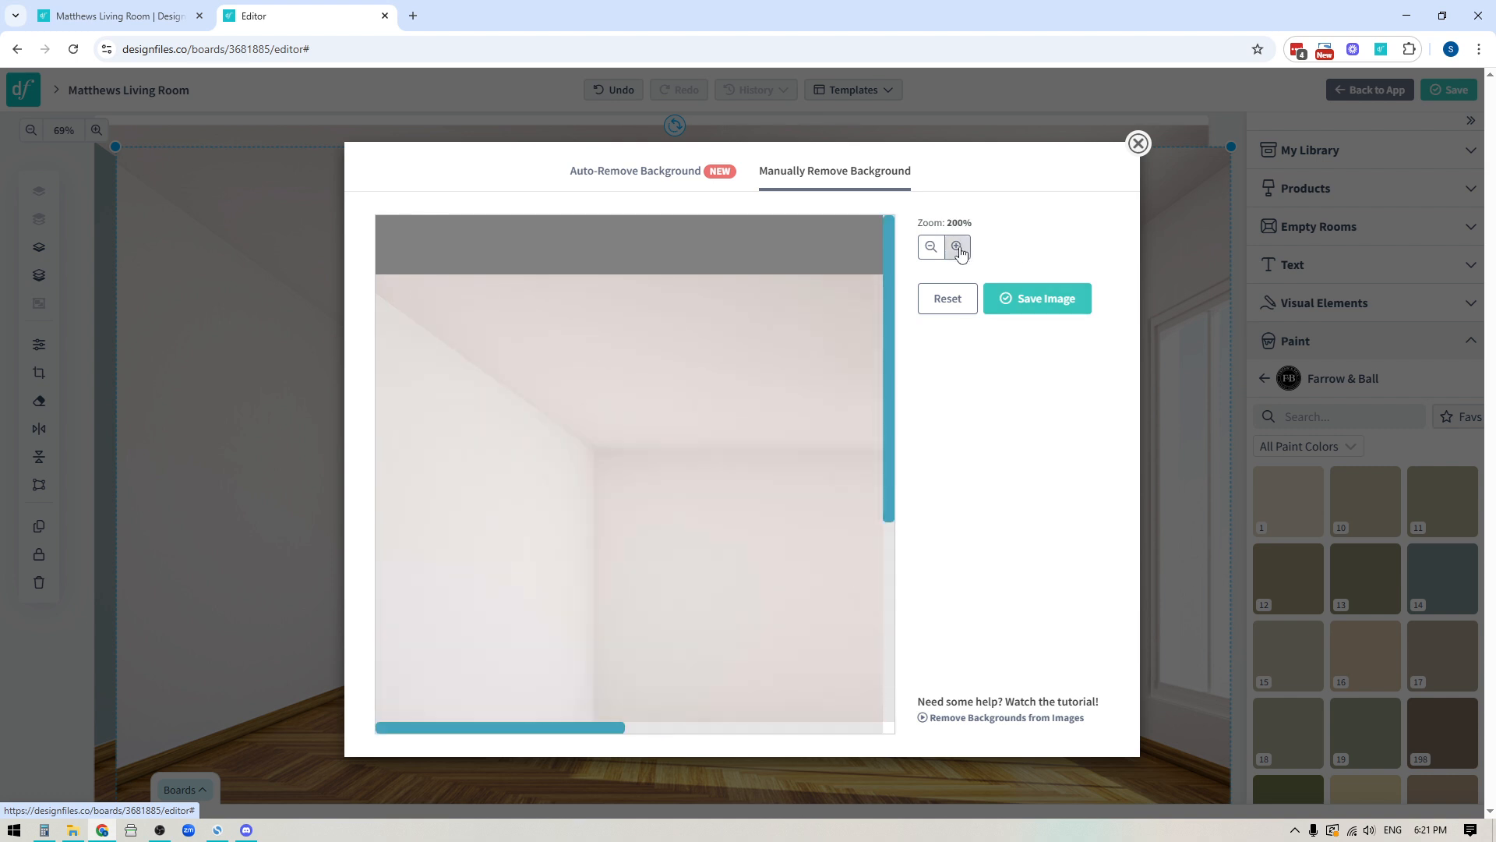
pyautogui.click(957, 247)
pyautogui.moveTo(551, 736); pyautogui.dragTo(906, 738)
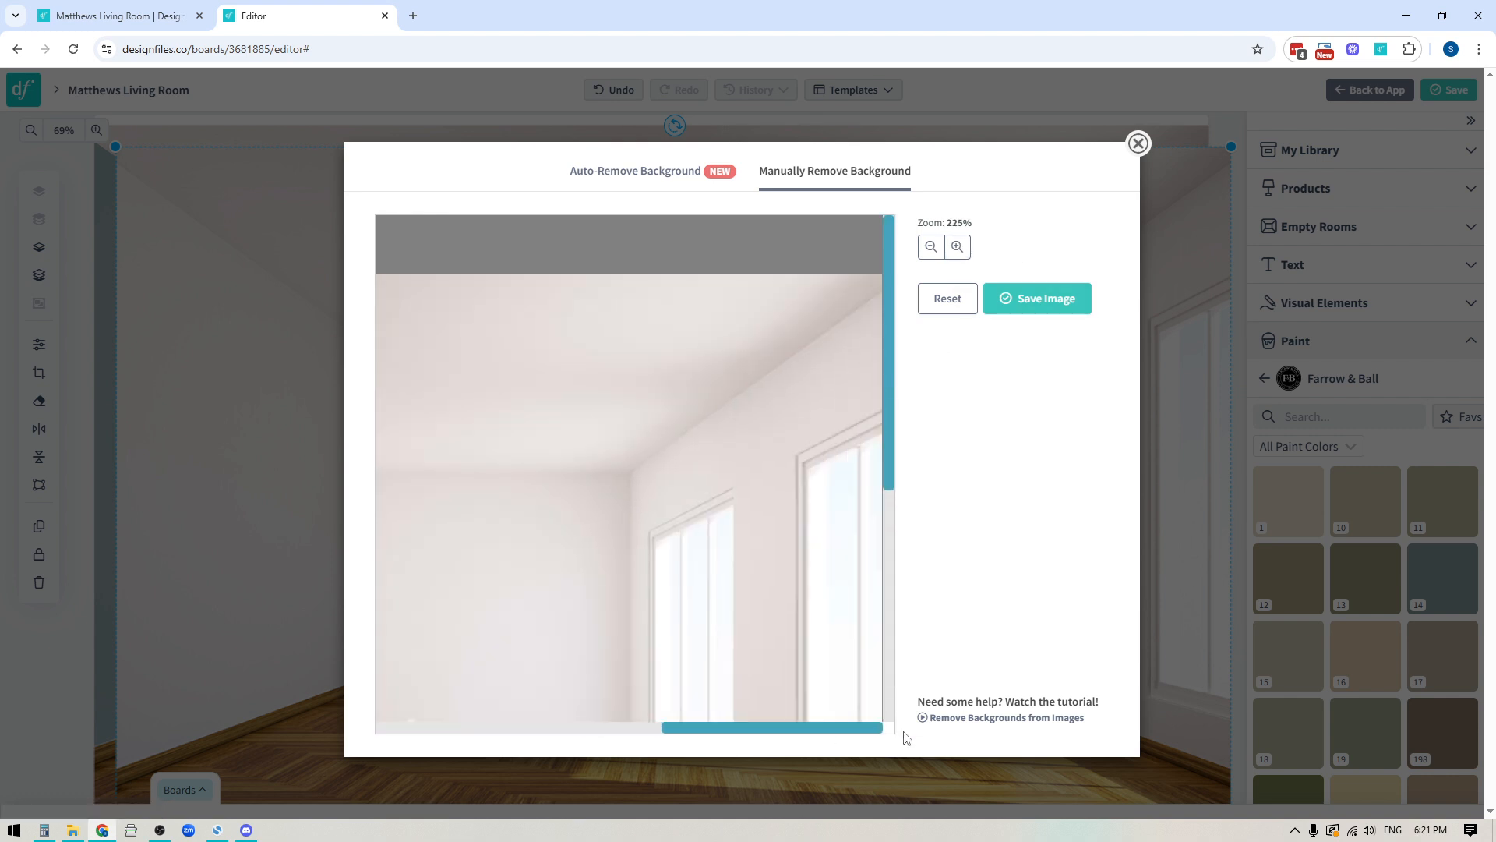
pyautogui.scroll(-2, 881, 453)
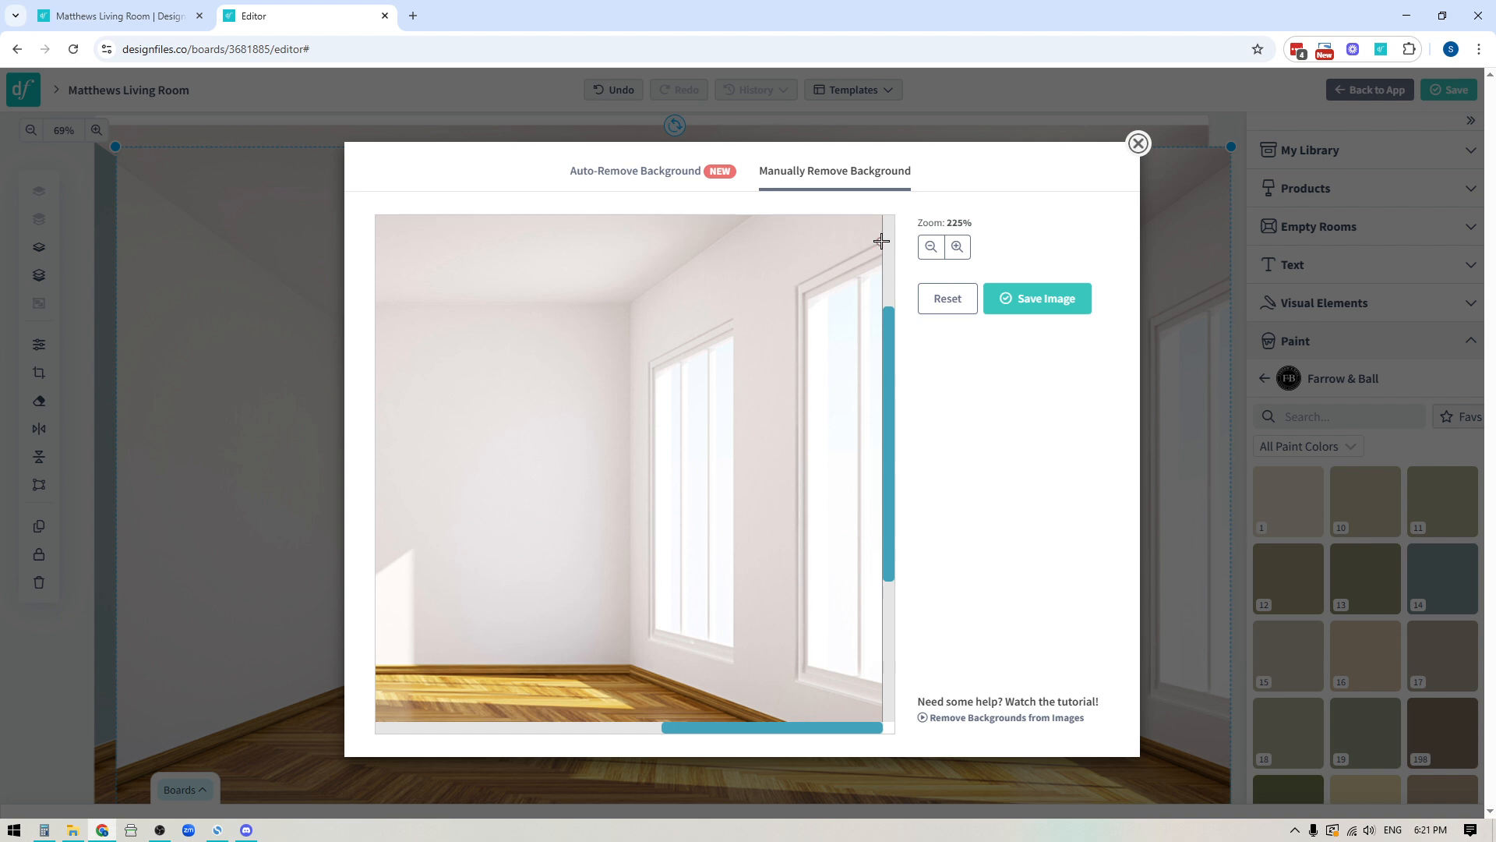
pyautogui.click(881, 242)
pyautogui.click(796, 284)
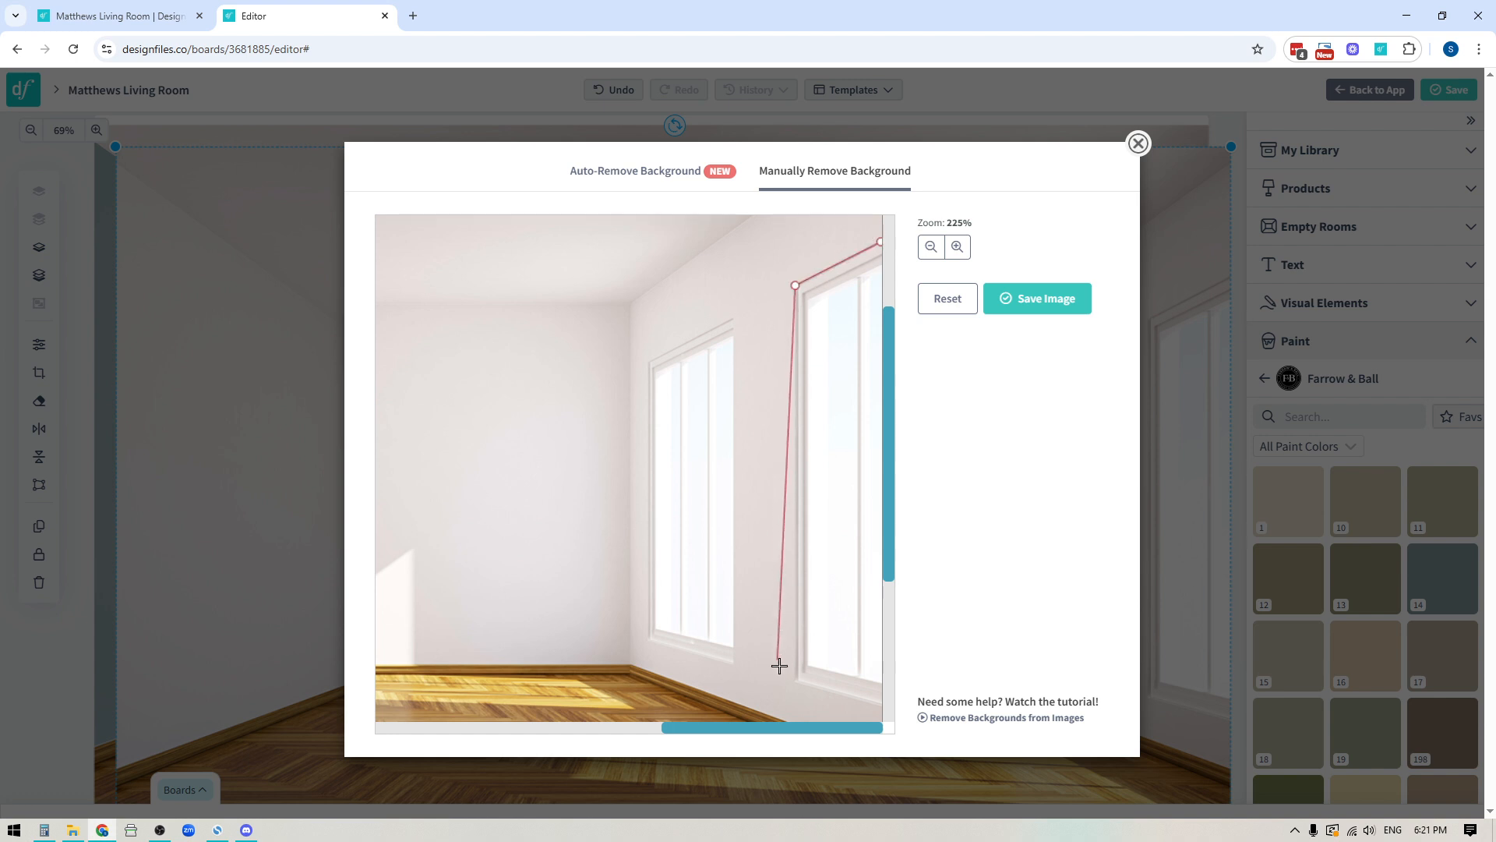
pyautogui.click(796, 683)
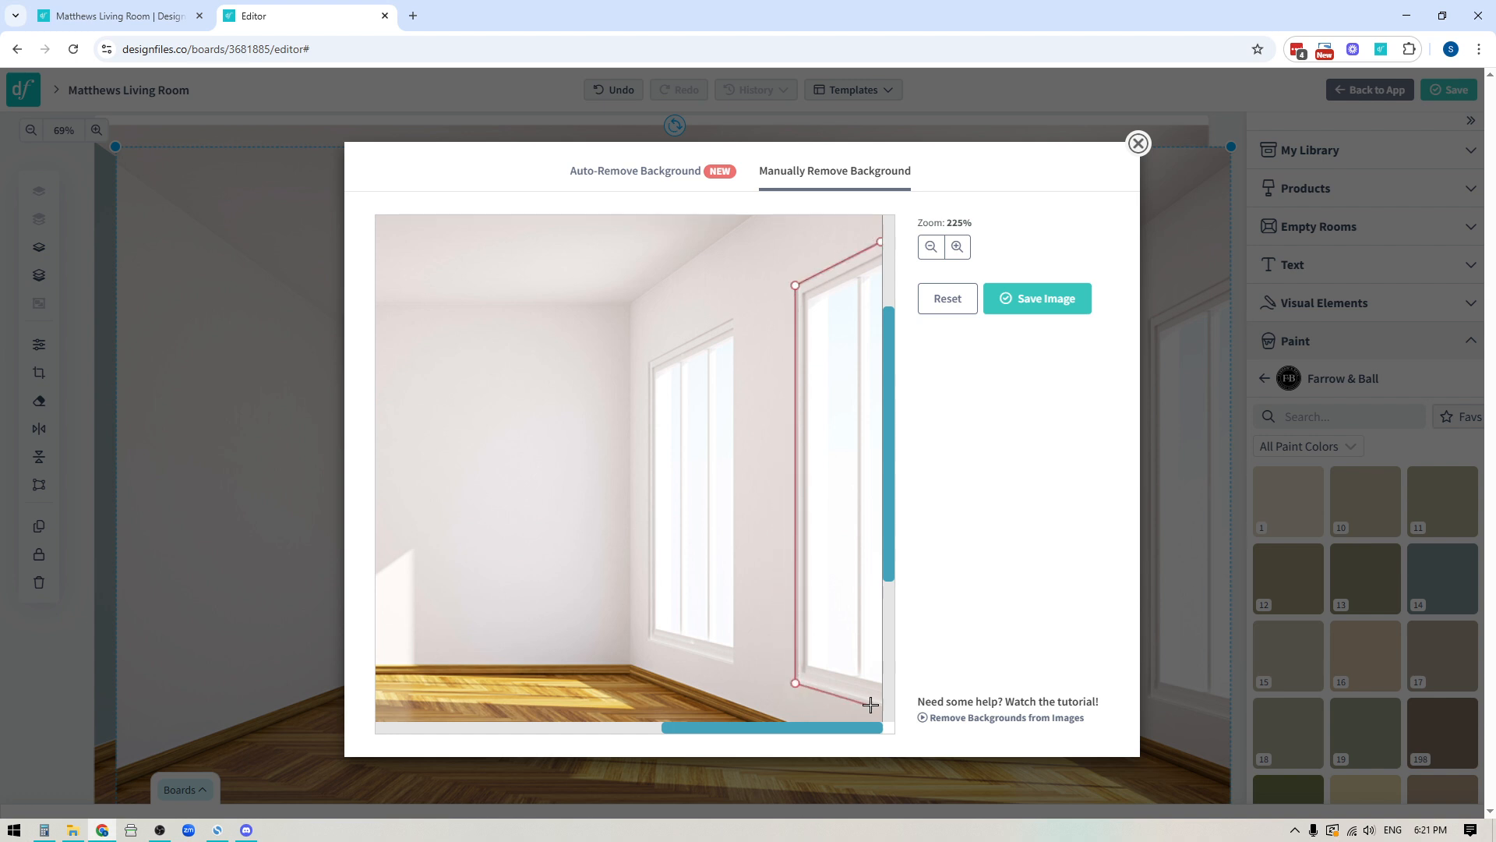
pyautogui.click(880, 705)
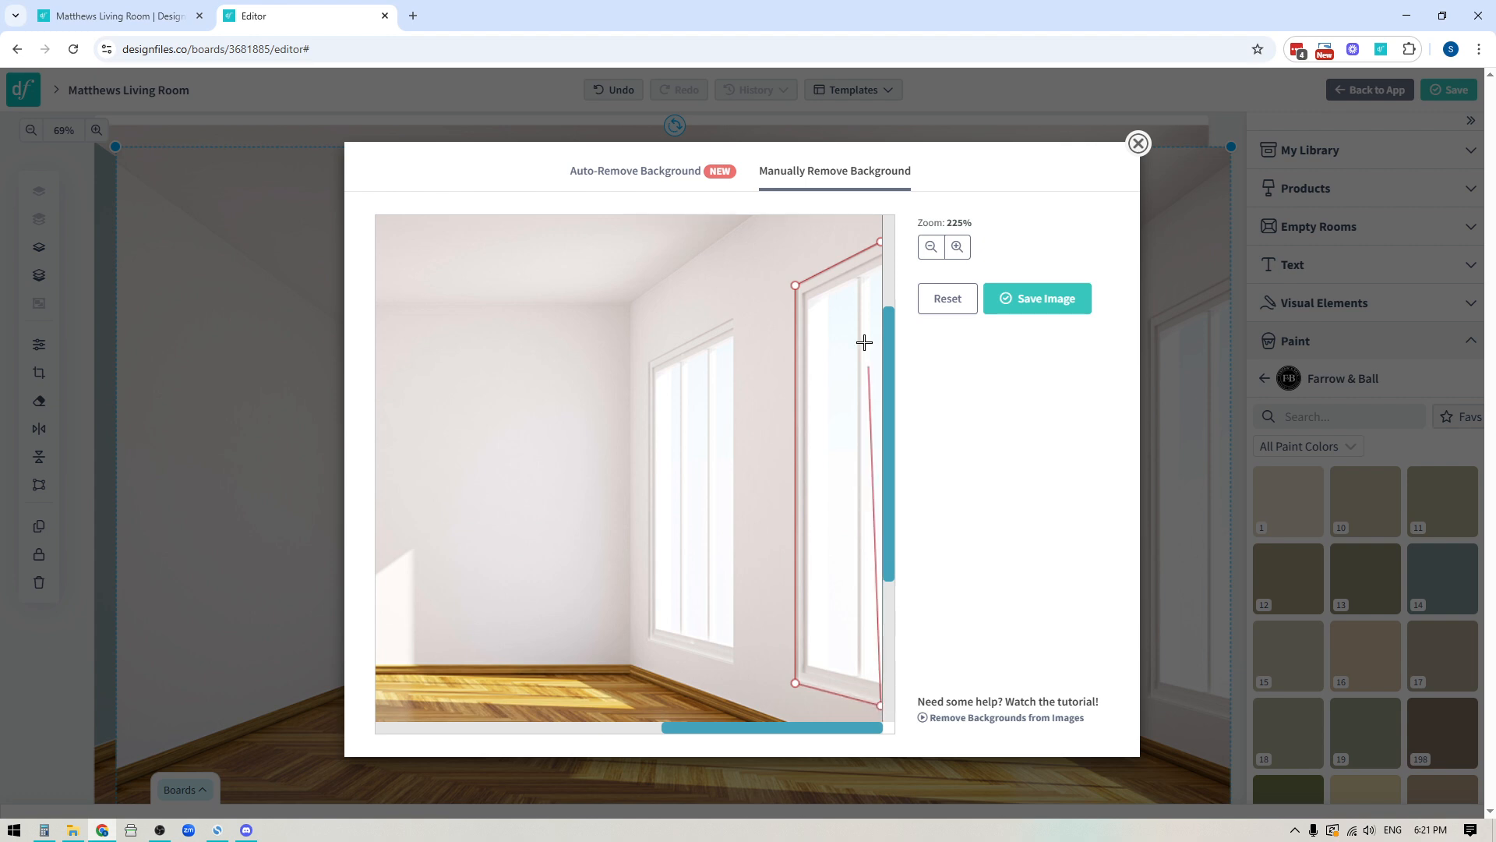
pyautogui.click(881, 242)
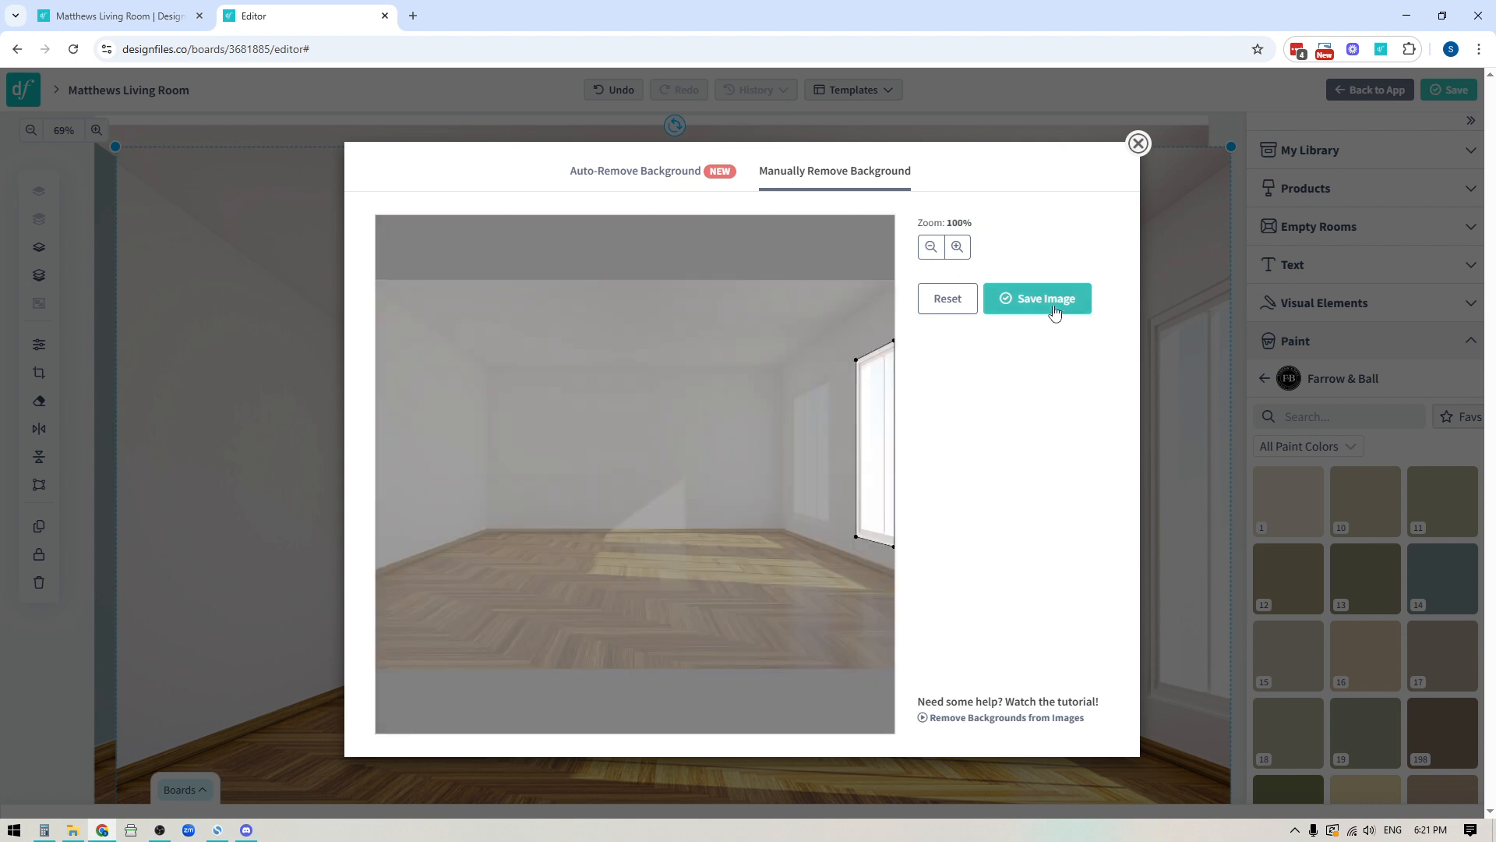
pyautogui.click(1055, 305)
# Place the foreground window cutout over the matching window at the room's edge and nudge it into exact alignment.
pyautogui.moveTo(553, 494); pyautogui.dragTo(1176, 334)
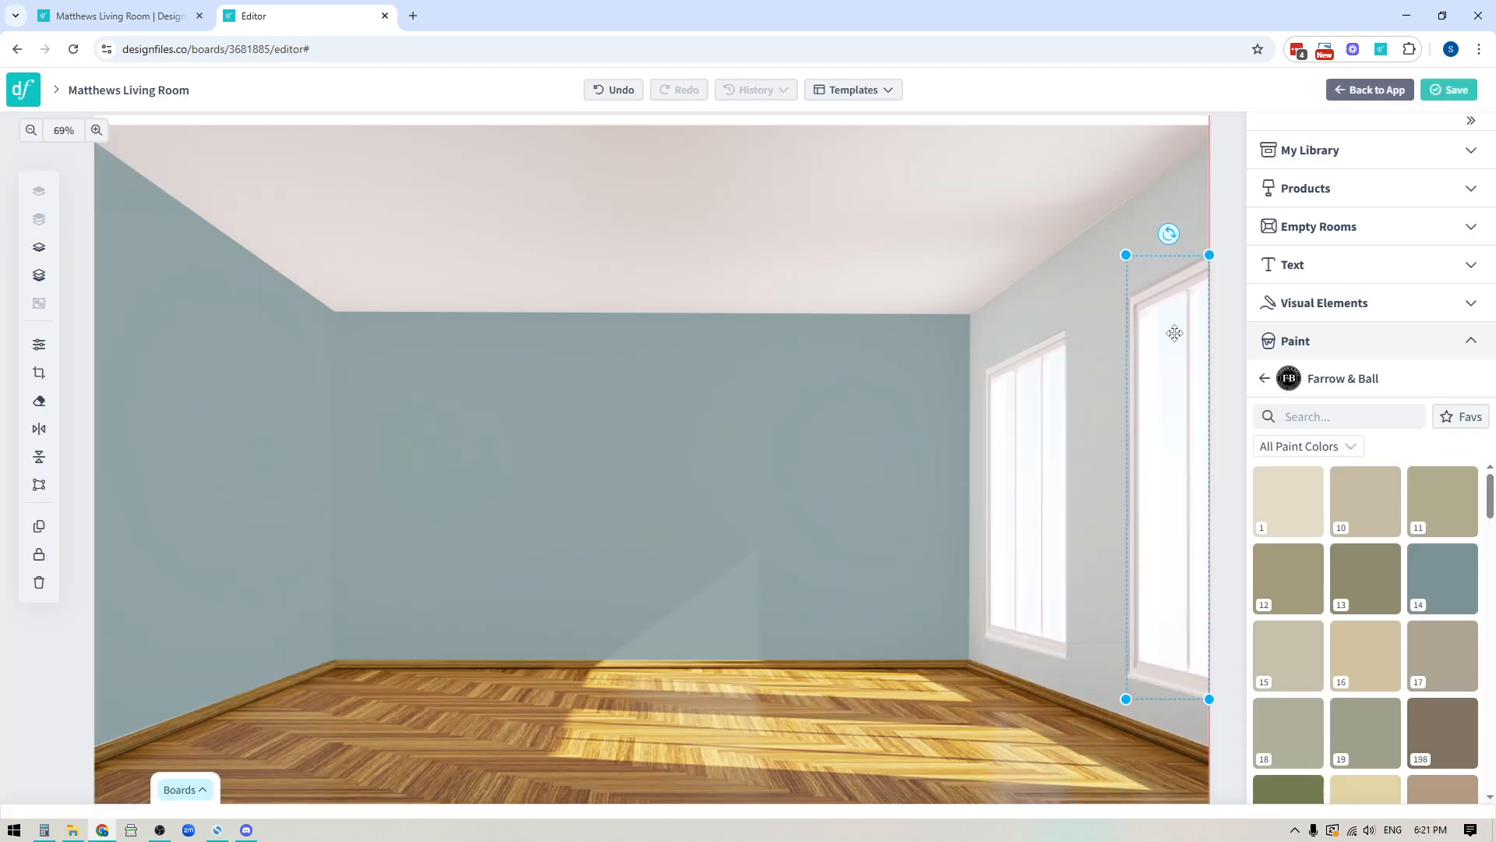
pyautogui.press('Up')
pyautogui.press('Left')
pyautogui.press('Up')
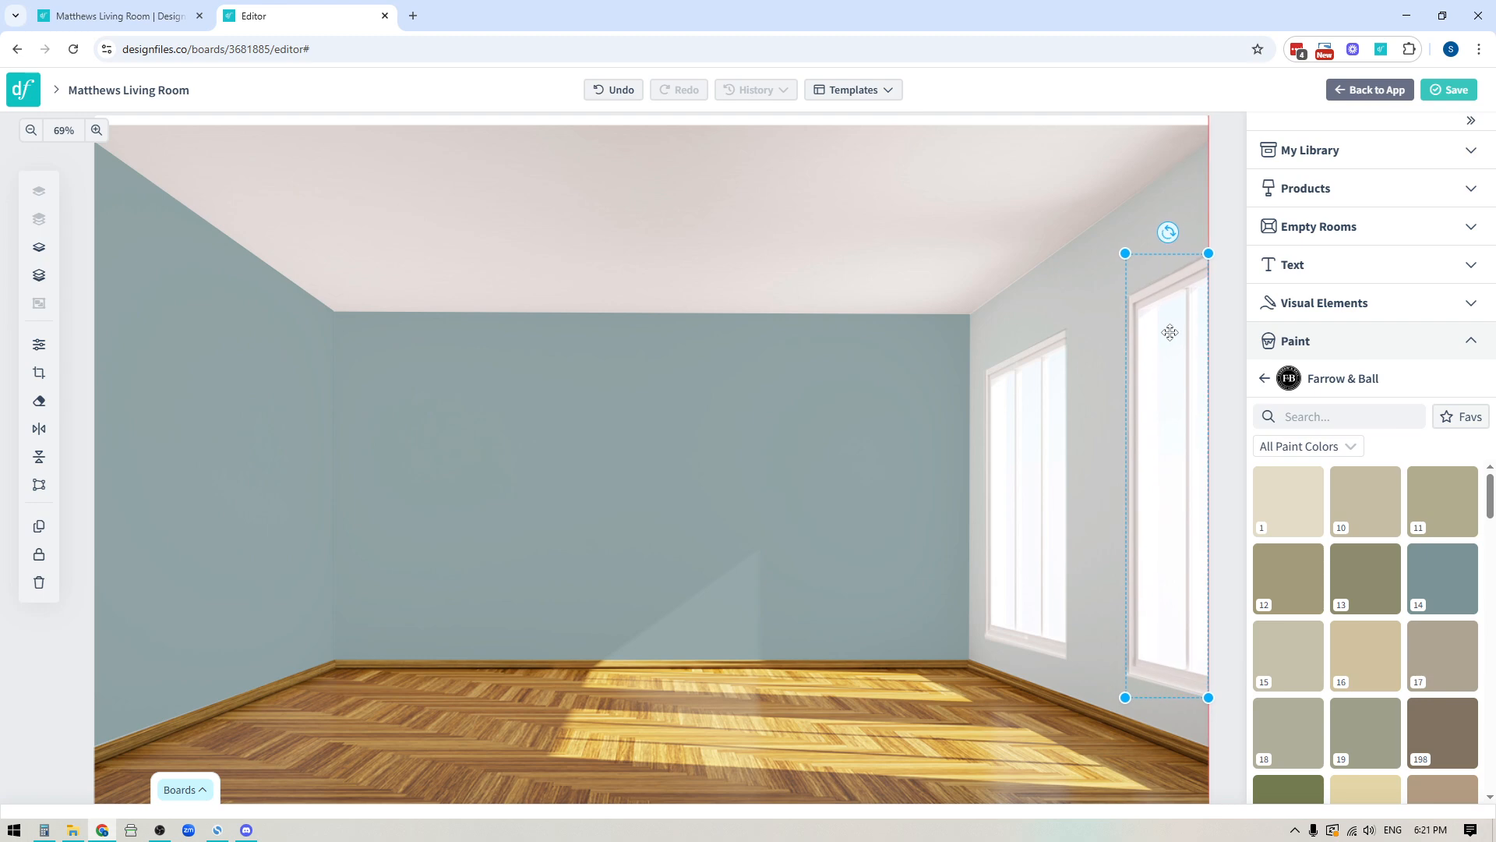
# Set the right wall paint's transparency to 80.
pyautogui.click(1079, 291)
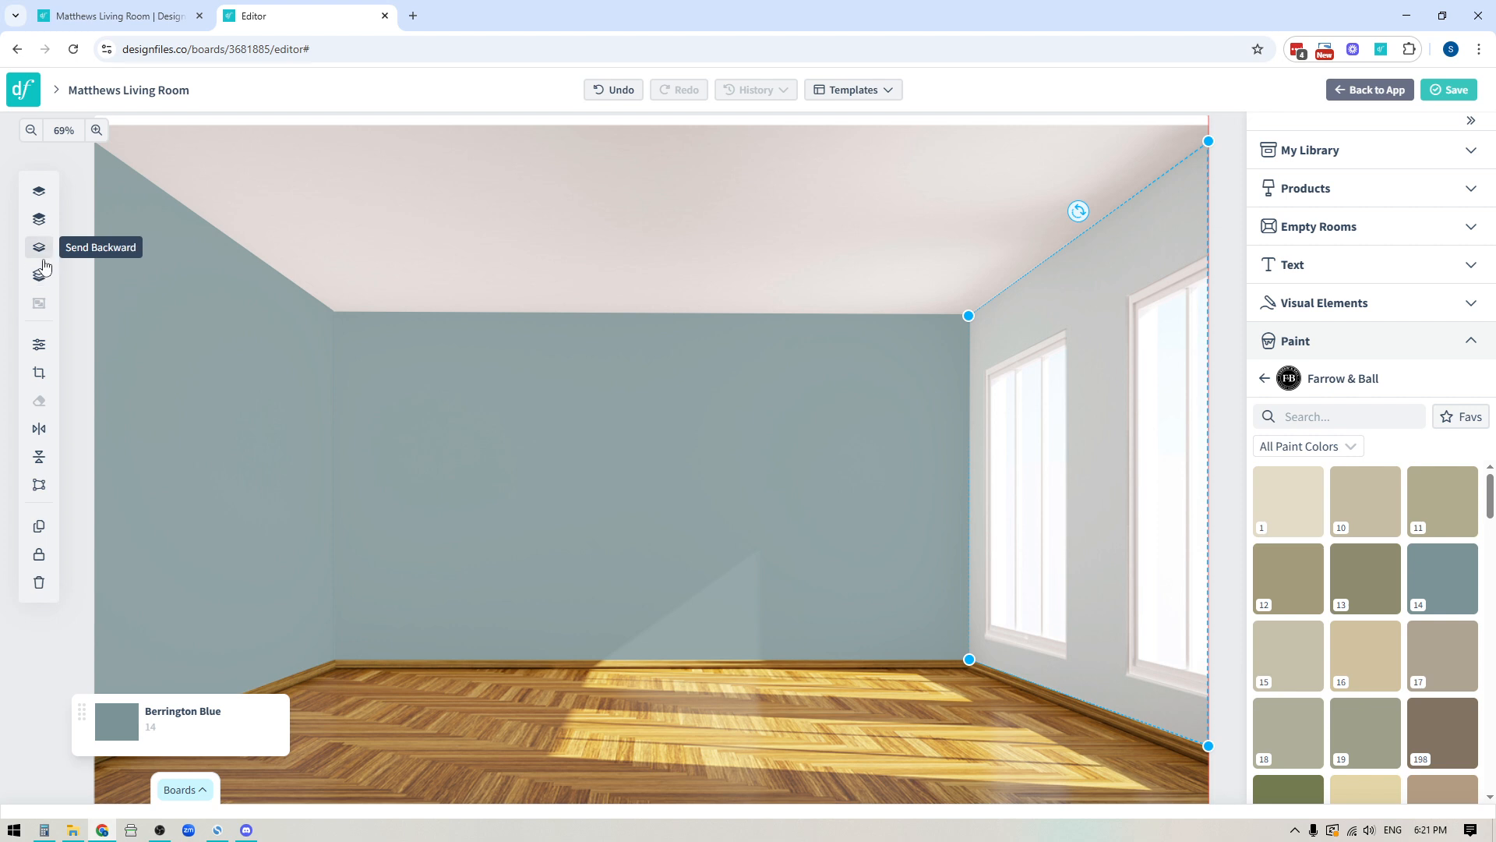
pyautogui.click(41, 347)
pyautogui.moveTo(198, 401); pyautogui.dragTo(168, 399)
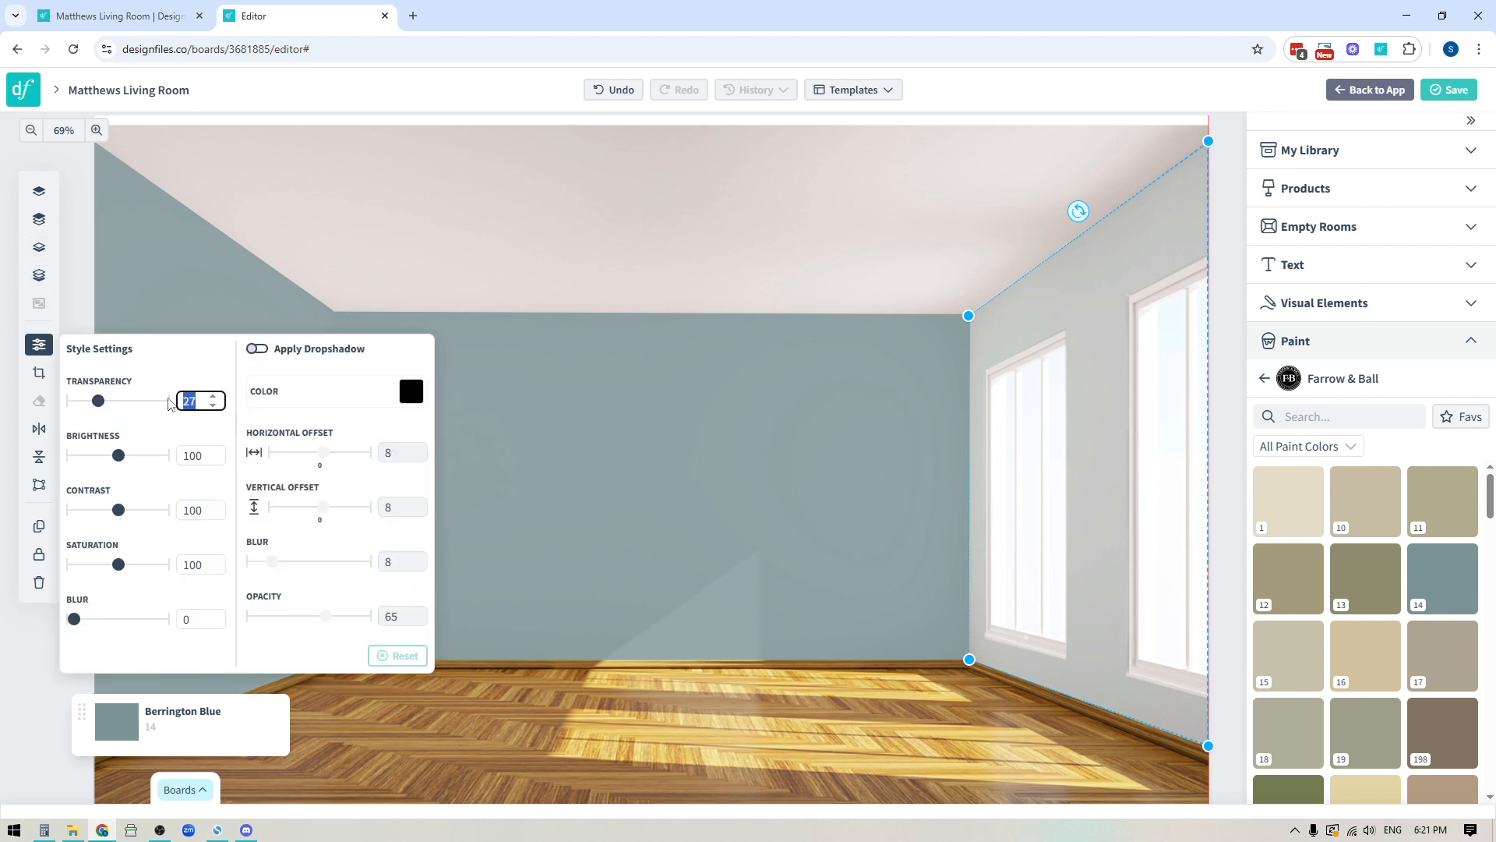
pyautogui.write('80')
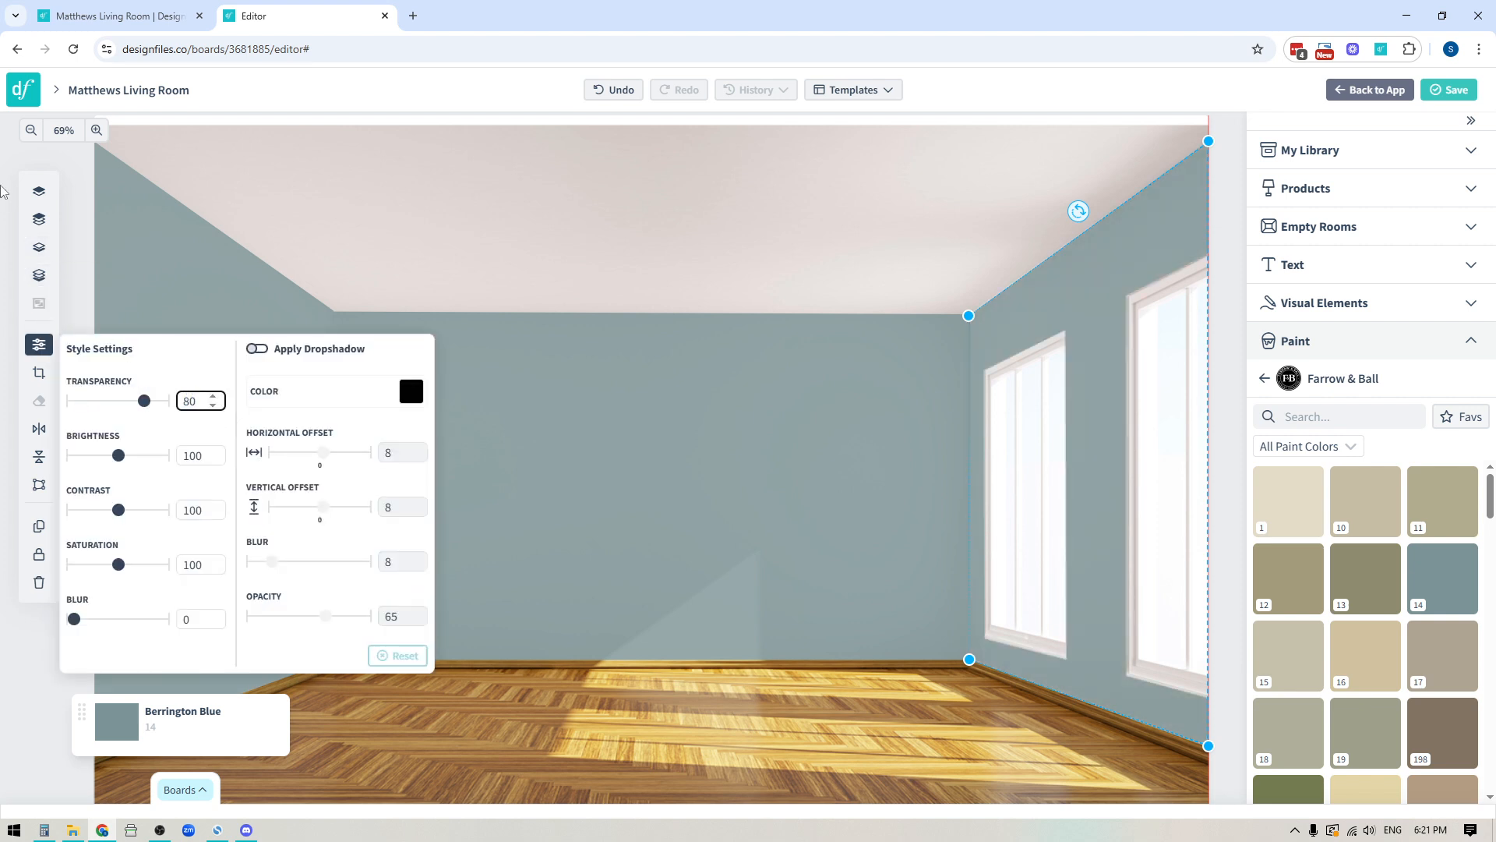
pyautogui.click(72, 230)
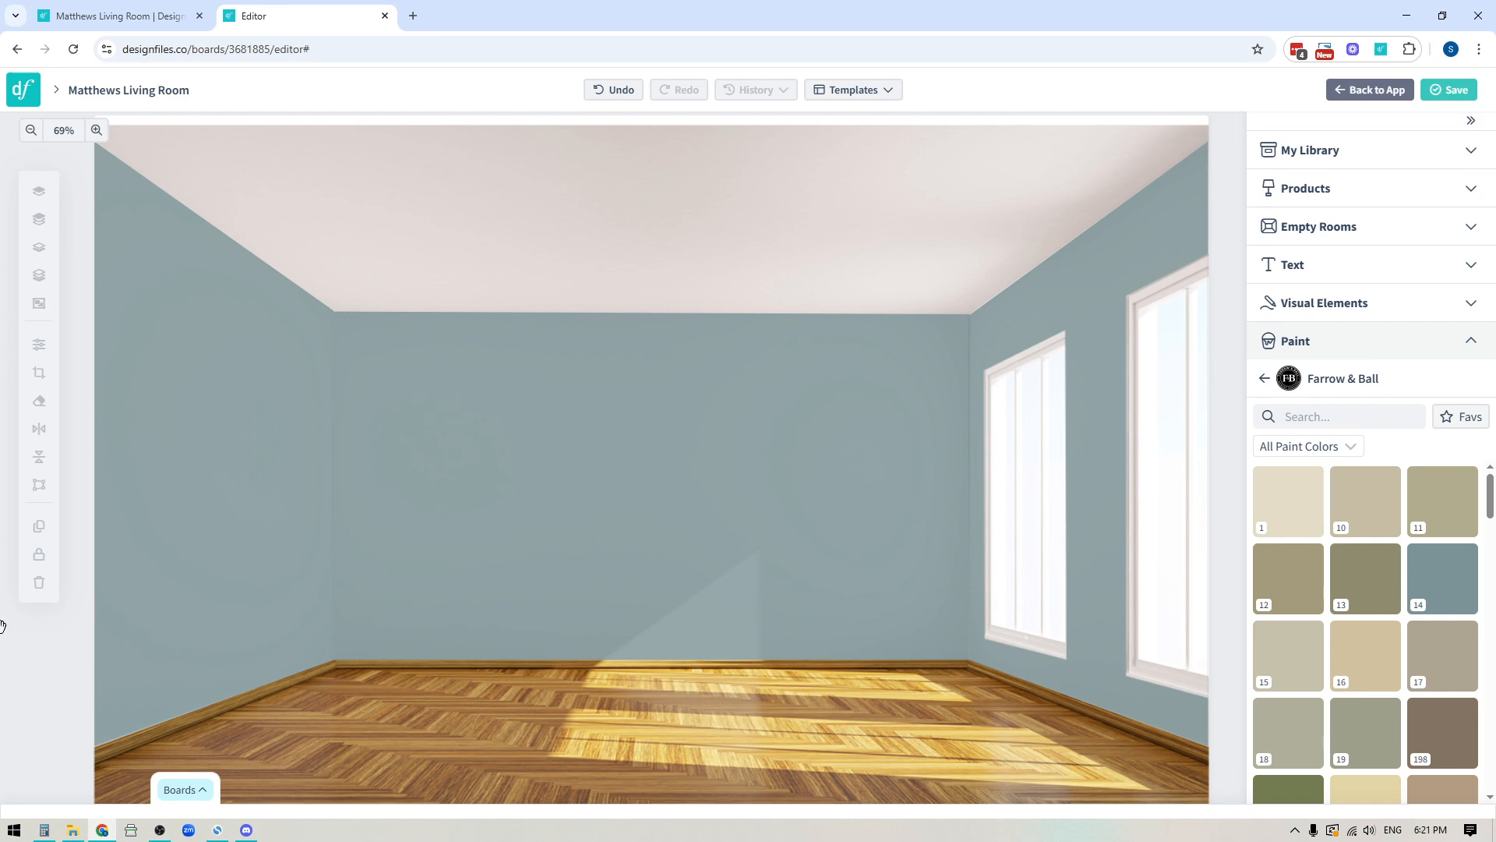
# Replace the paint on the left, back and right walls with Farrow & Ball Stone White (11).
pyautogui.click(31, 130)
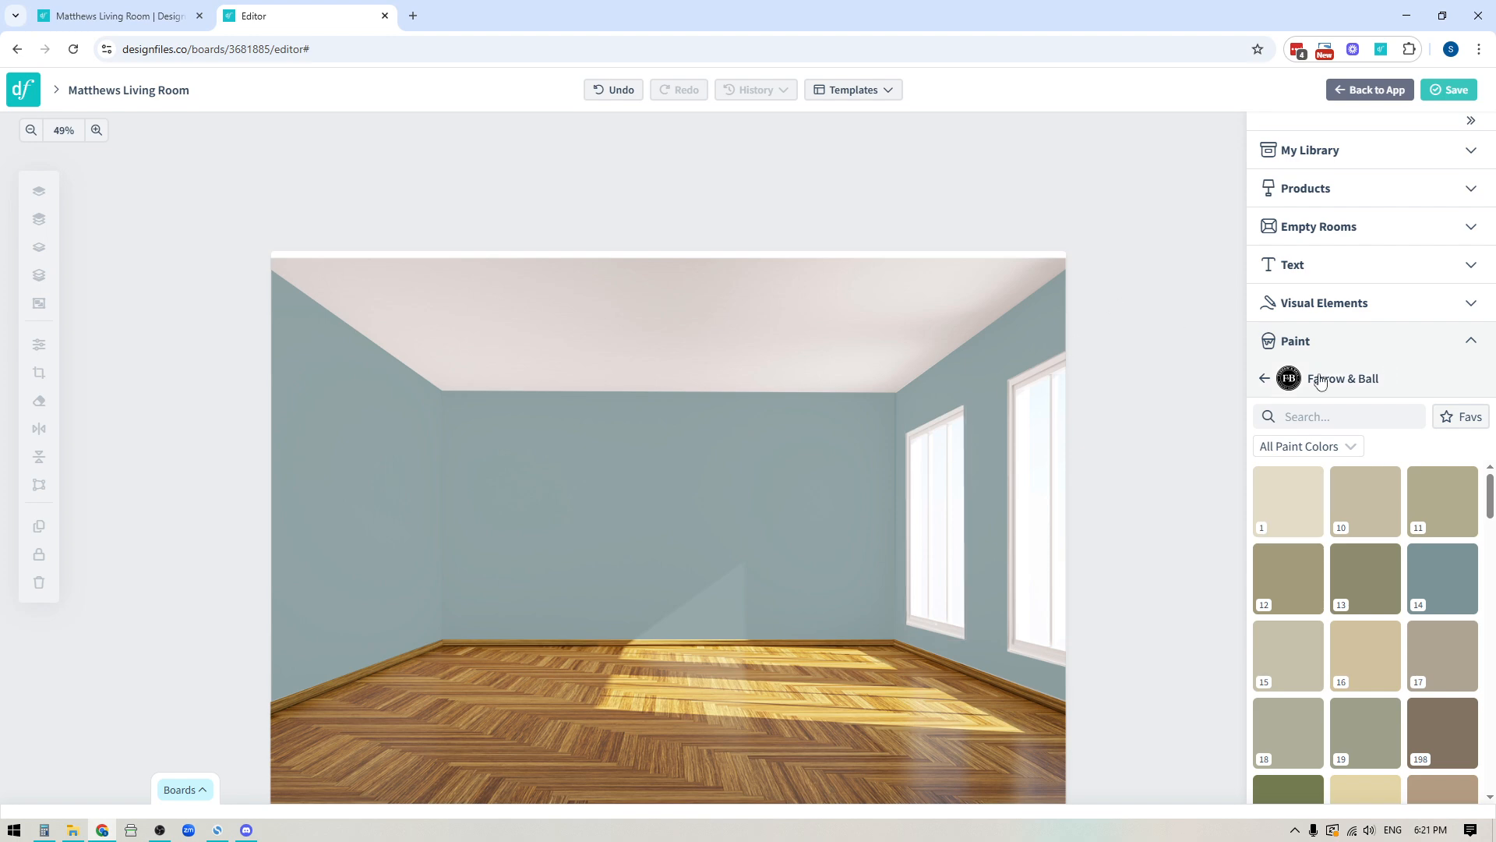
pyautogui.click(1362, 380)
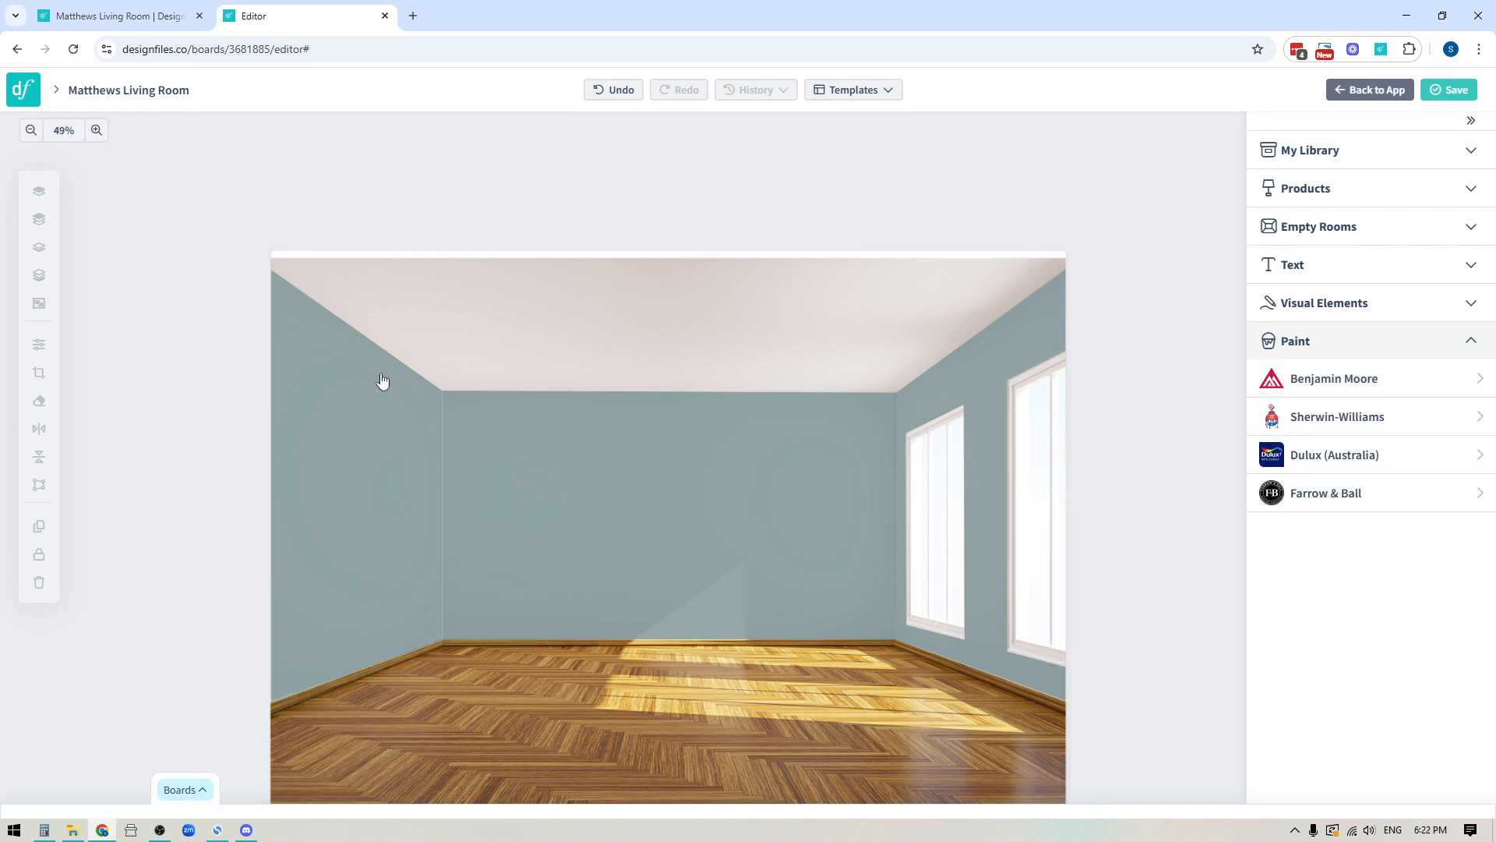
pyautogui.click(1345, 497)
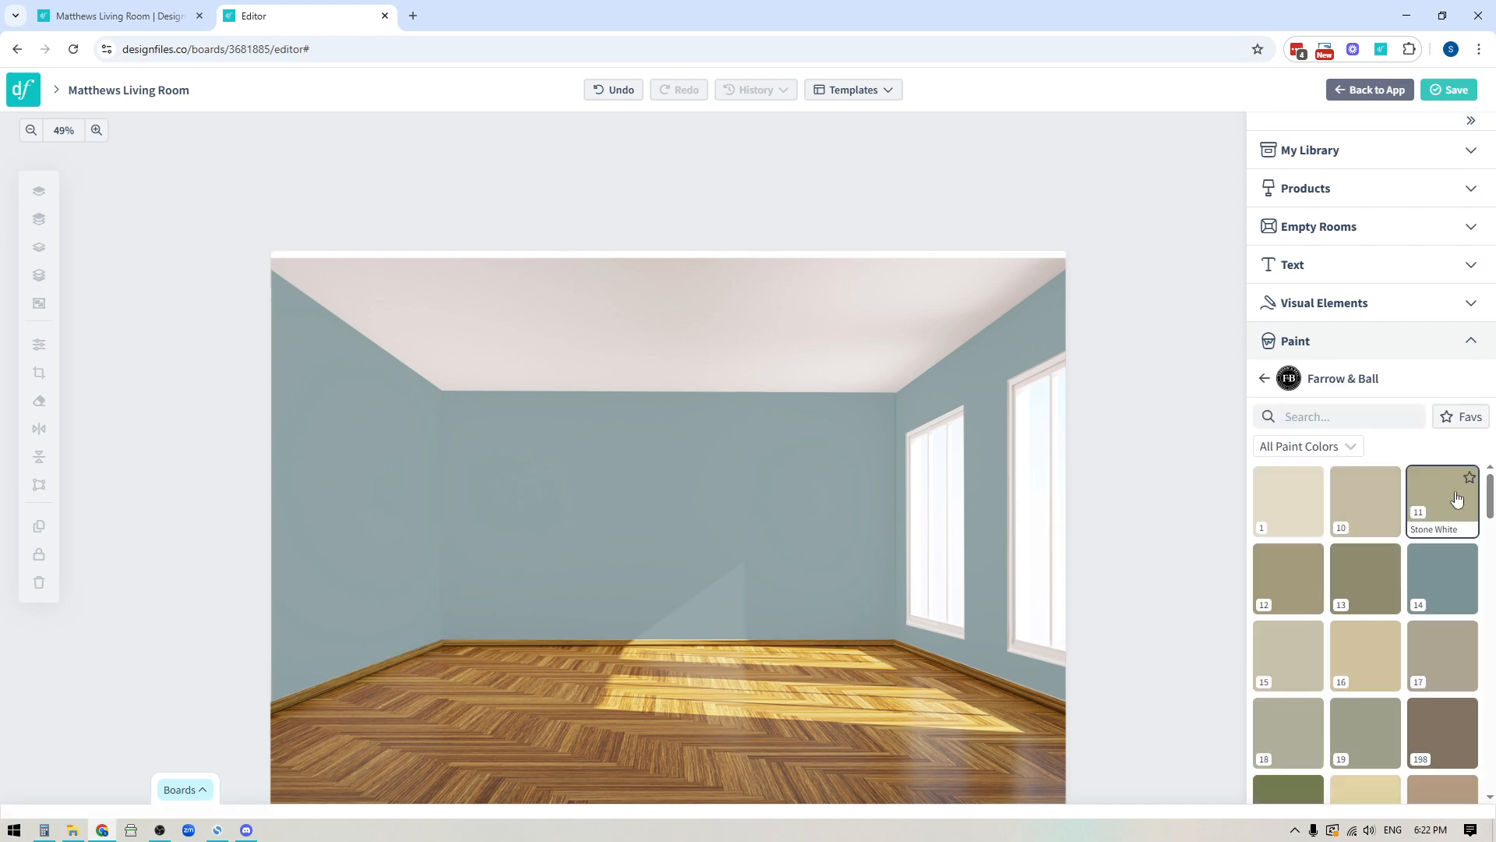
pyautogui.moveTo(1454, 496)
pyautogui.mouseDown()
pyautogui.moveTo(868, 361)
pyautogui.moveTo(413, 427)
pyautogui.mouseUp()
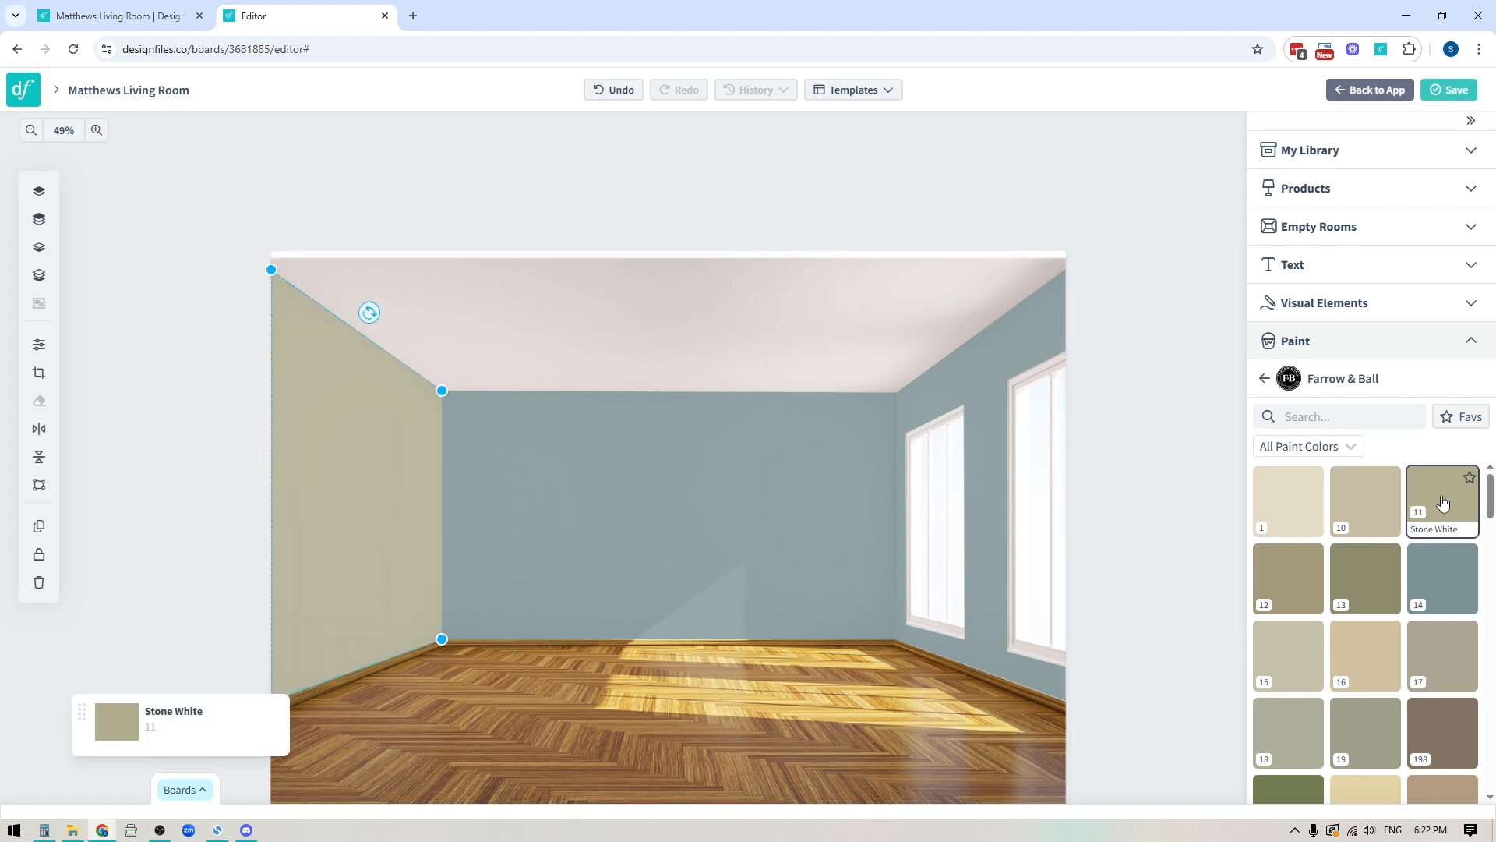
pyautogui.moveTo(1442, 499); pyautogui.dragTo(752, 491)
pyautogui.moveTo(1432, 489); pyautogui.dragTo(963, 417)
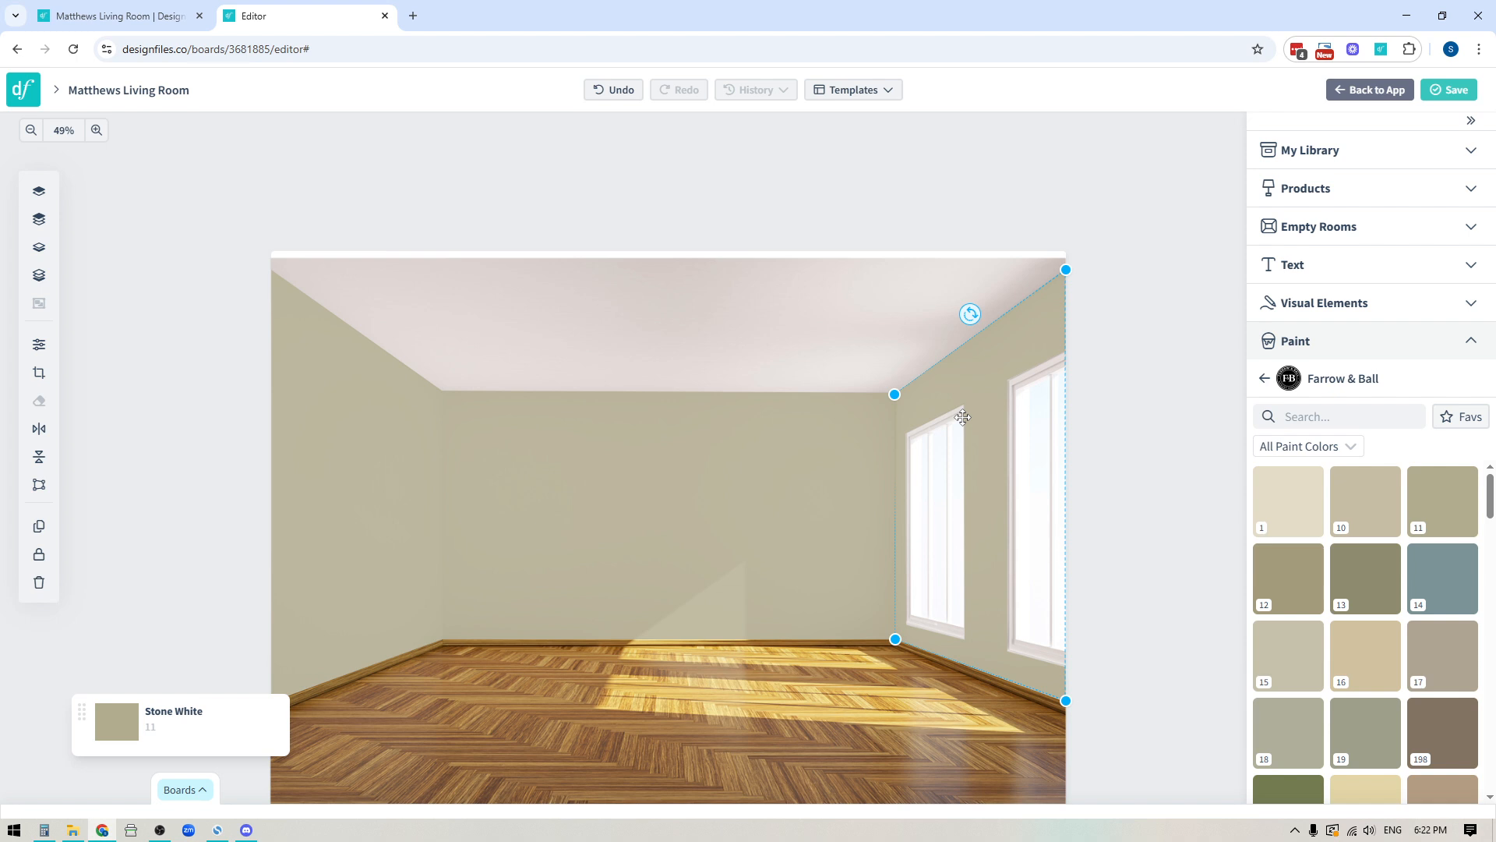
pyautogui.moveTo(1142, 560); pyautogui.dragTo(1155, 477)
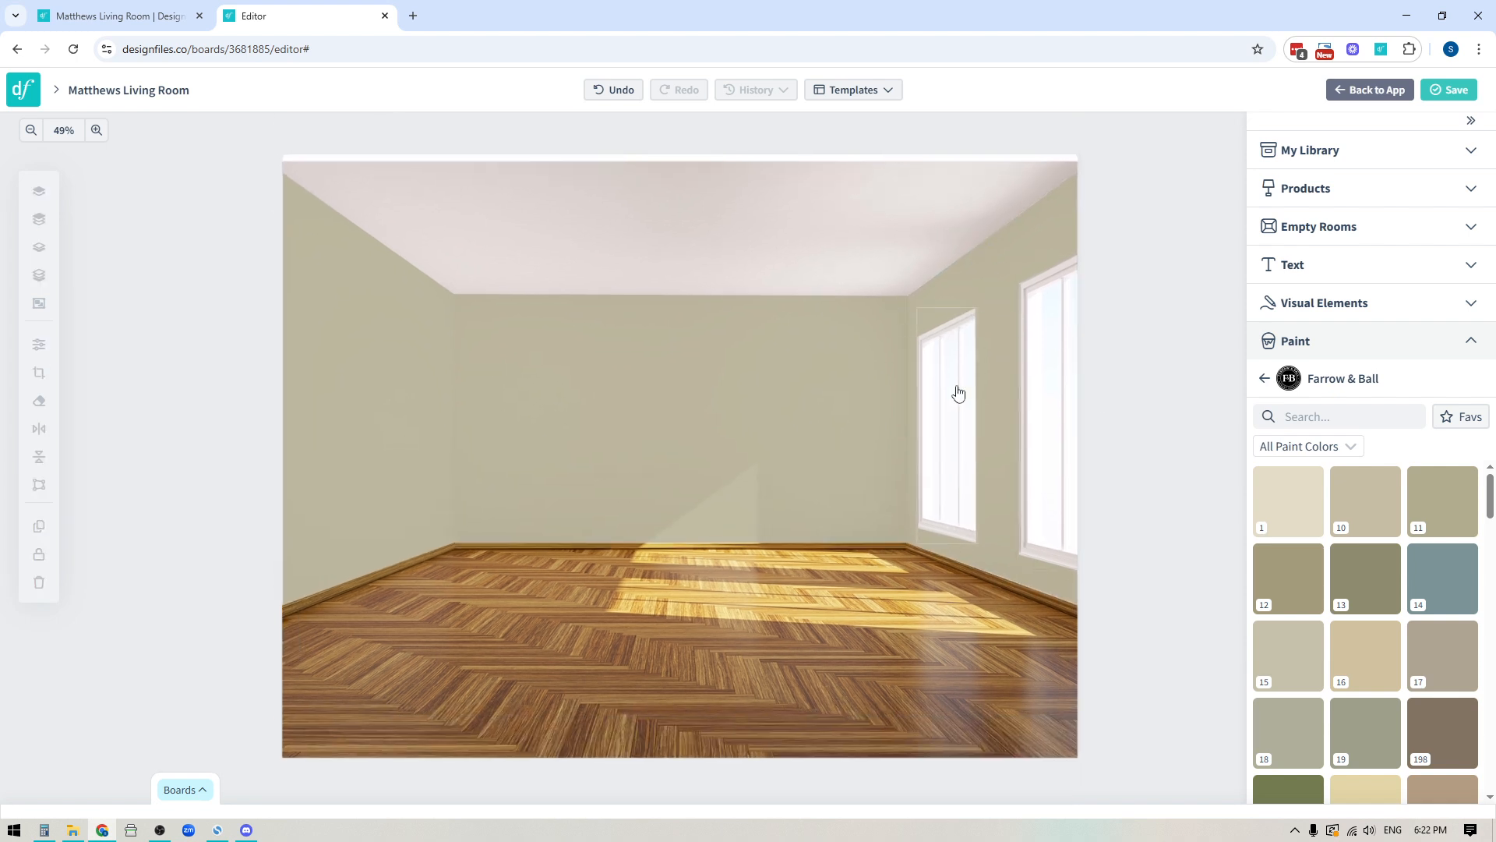